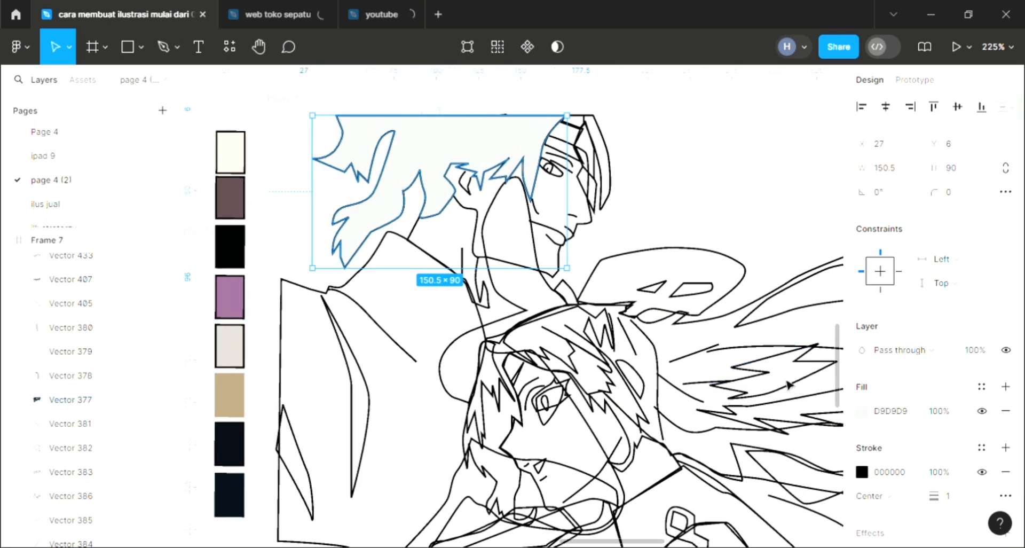
Fill the large back hair shape of the upper character with golden orange D0A760 and send it behind the line work
key("i")
left_click(236, 406)
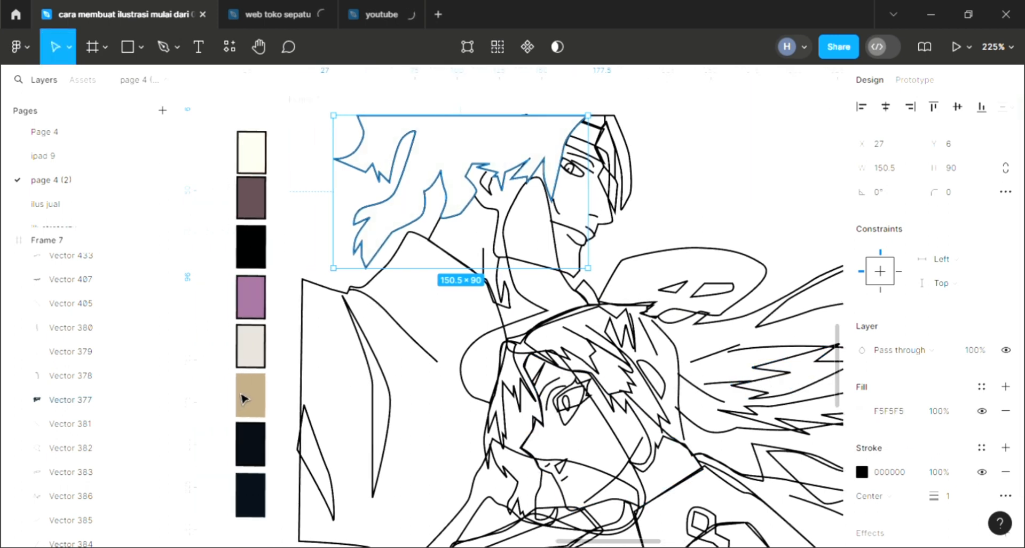
key("i")
left_click(258, 401)
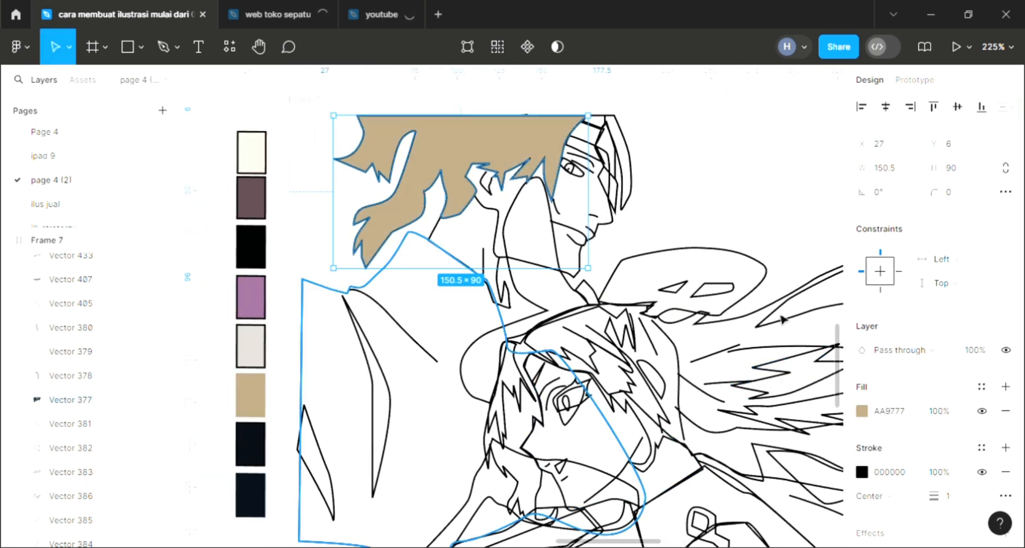
scroll(470, 299, "up", 1)
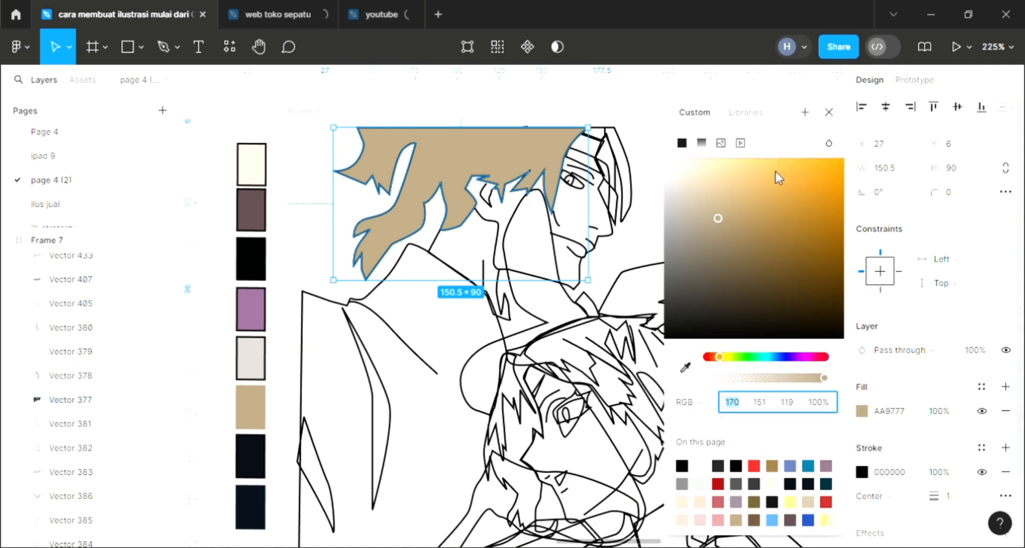
left_click(761, 191)
left_click(829, 113)
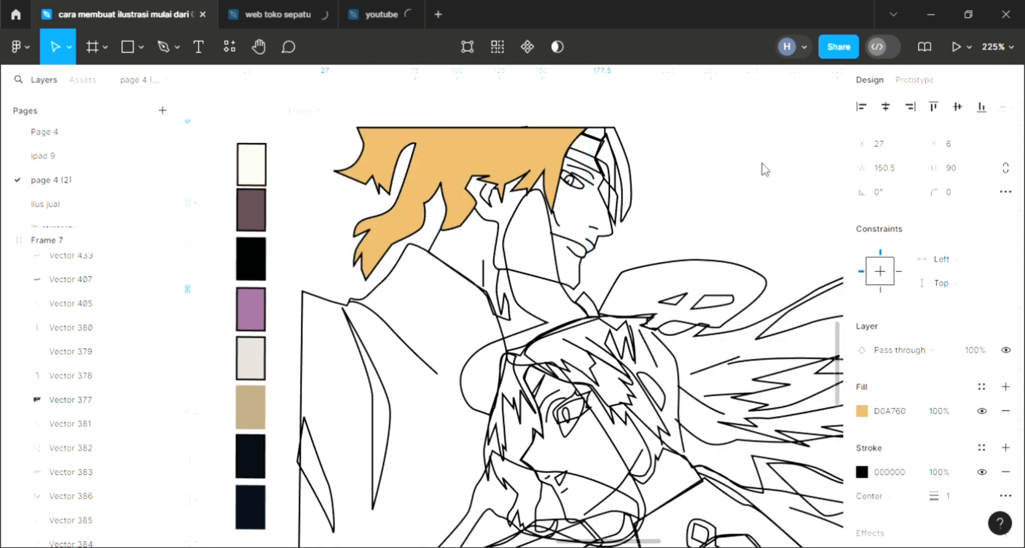
scroll(613, 258, "up", 2)
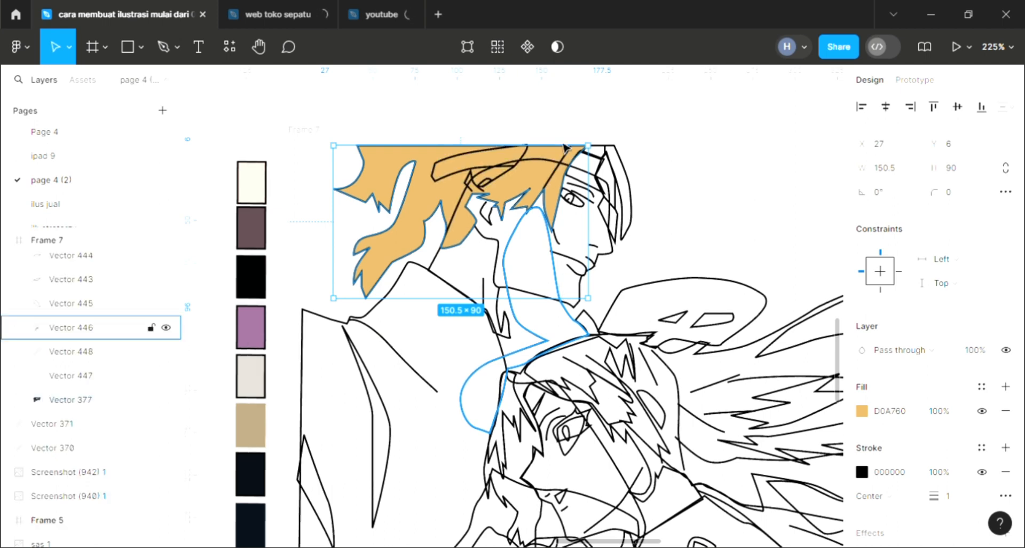
scroll(479, 130, "right", 2)
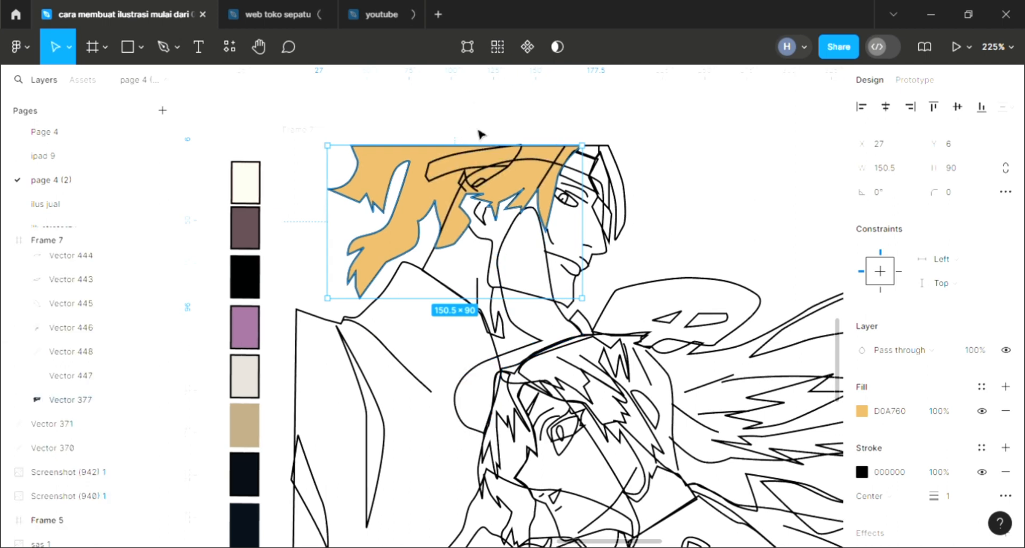
Fill the outer hair strand beside the face with the hair's orange D0A660, and give the narrow inner strand a D9D9D9 fill behind the outlines
left_click(591, 166)
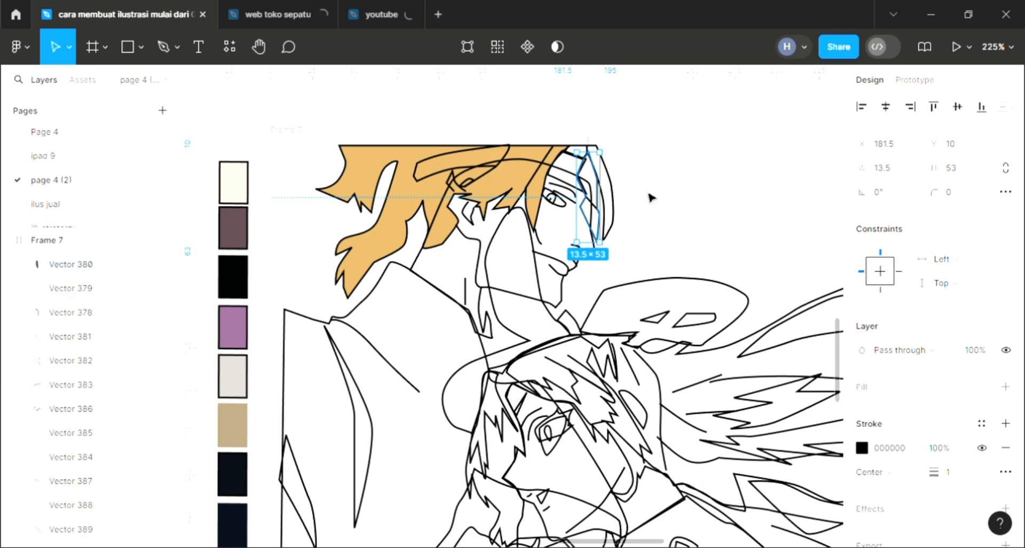
left_click(628, 214)
left_click(614, 195)
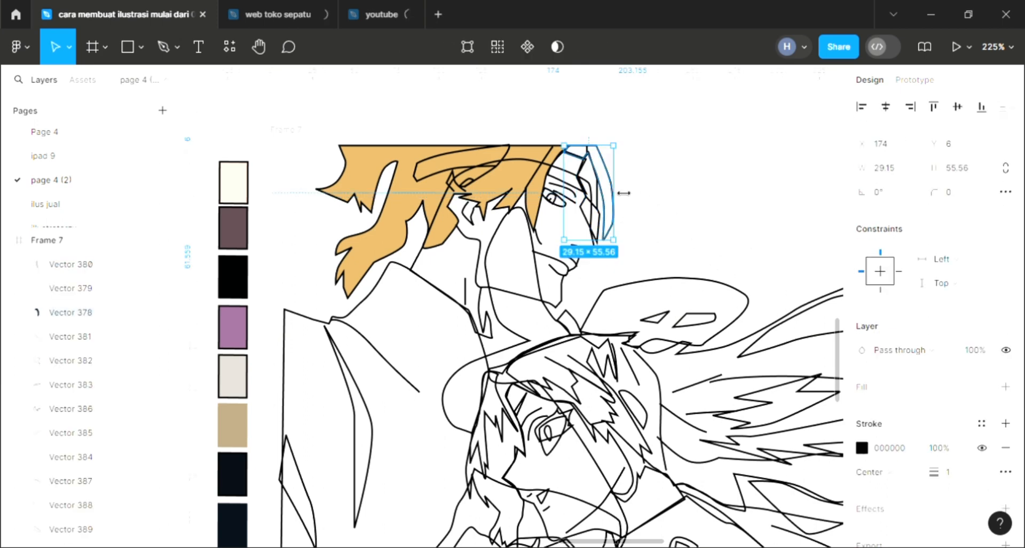
scroll(1013, 414, "down", 1)
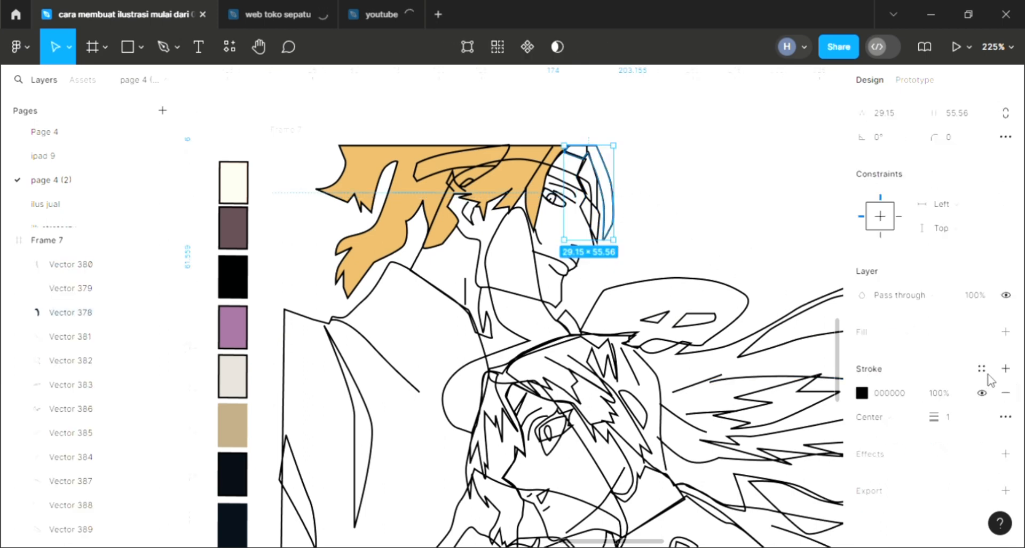
left_click(1006, 332)
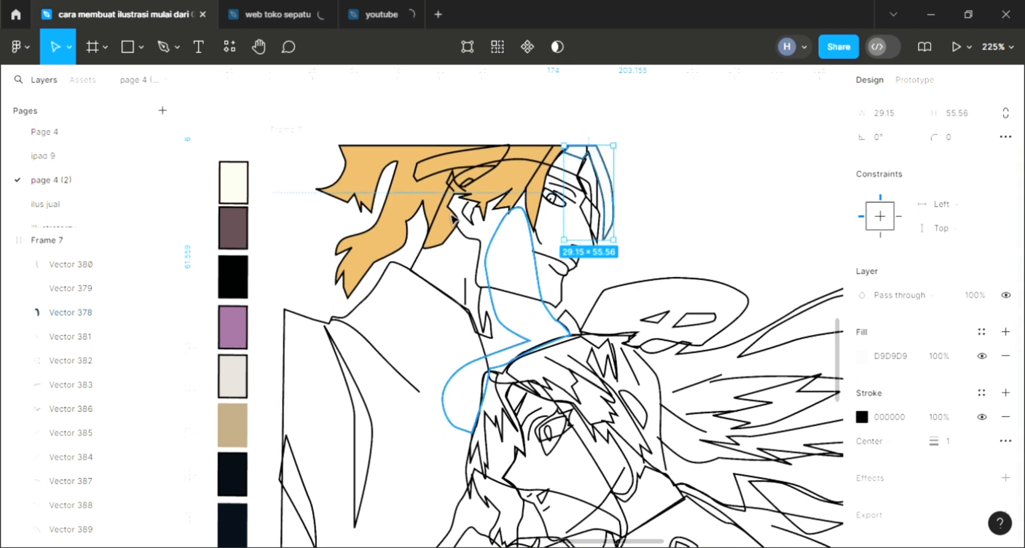
key("i")
left_click(435, 199)
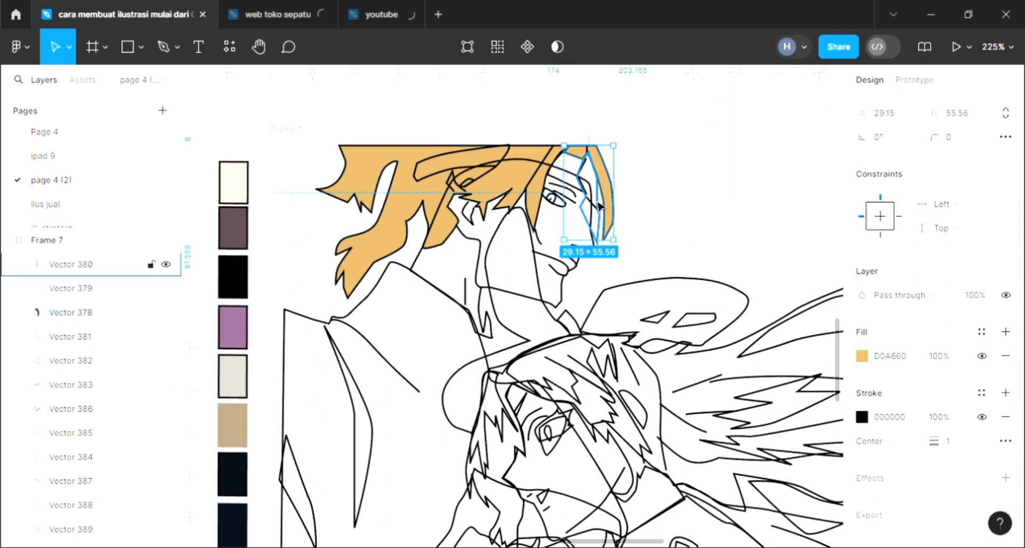
left_click(603, 220)
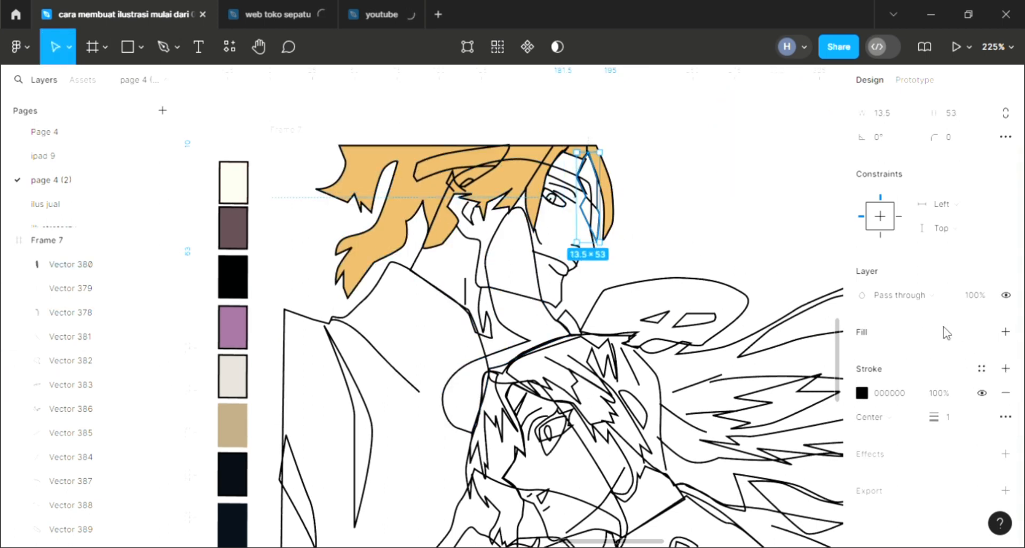
left_click(1006, 331)
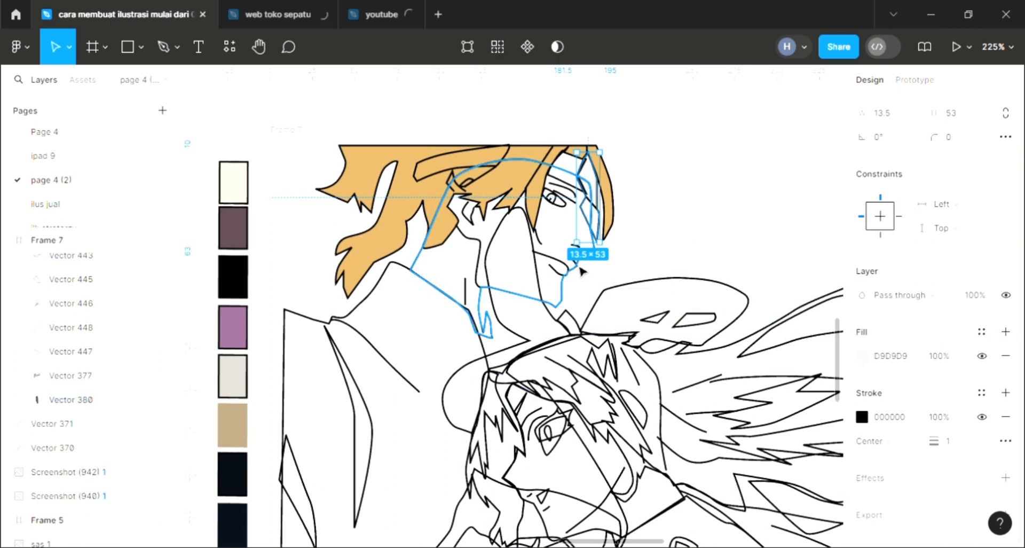
Fill the long headband band across the upper character's hair with purple 946891 sampled from the palette swatches
left_click(423, 180)
left_click(1006, 332)
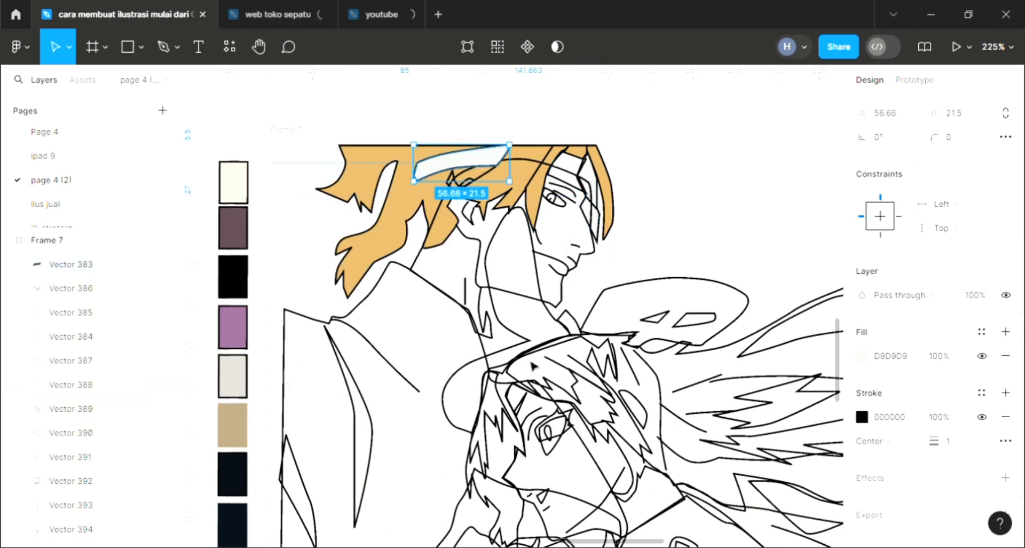
key("i")
left_click(238, 342)
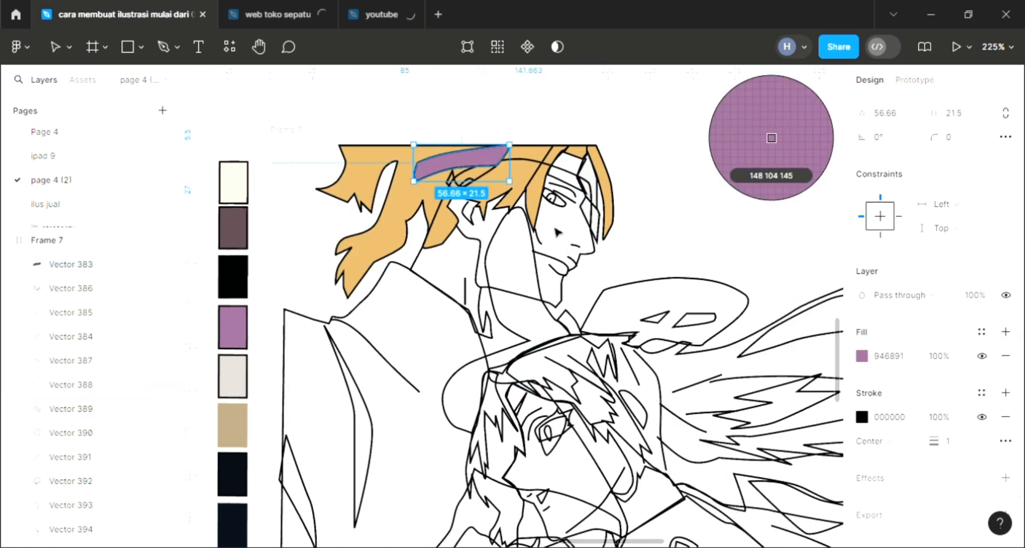
Fill the headband piece on the forehead with purple 946891 sampled from the long headband band
left_click(588, 187)
left_click(1006, 332)
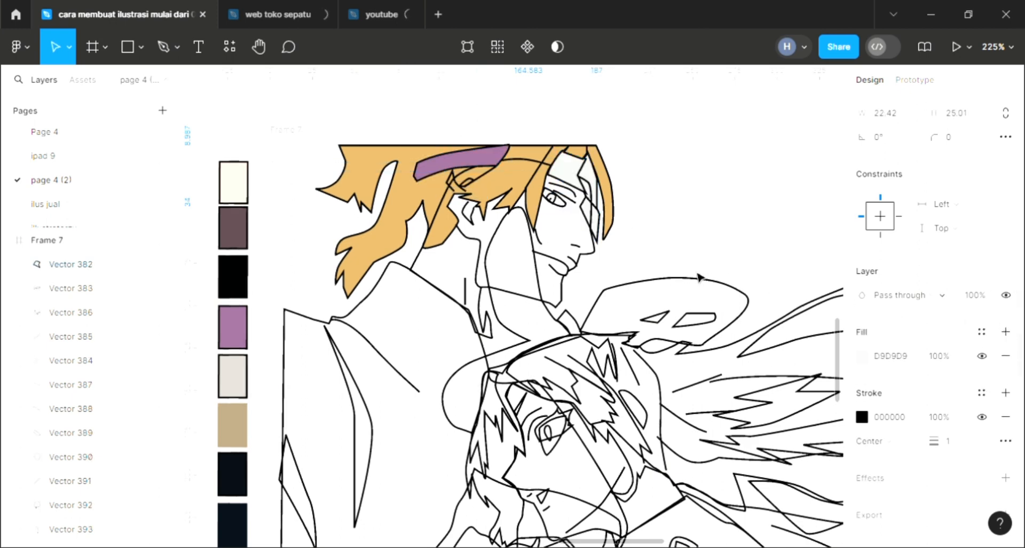
key("i")
left_click(473, 182)
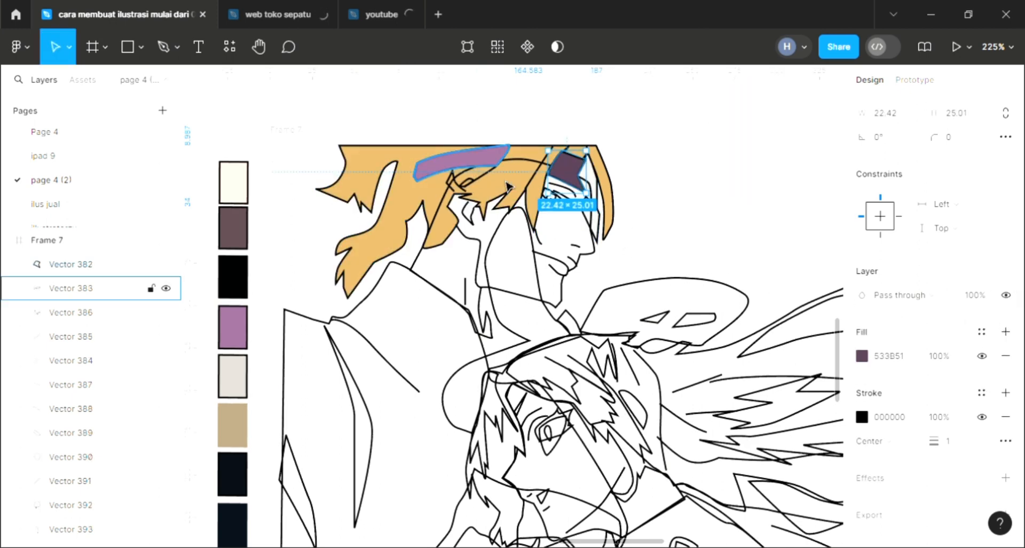
key("i")
left_click(461, 176)
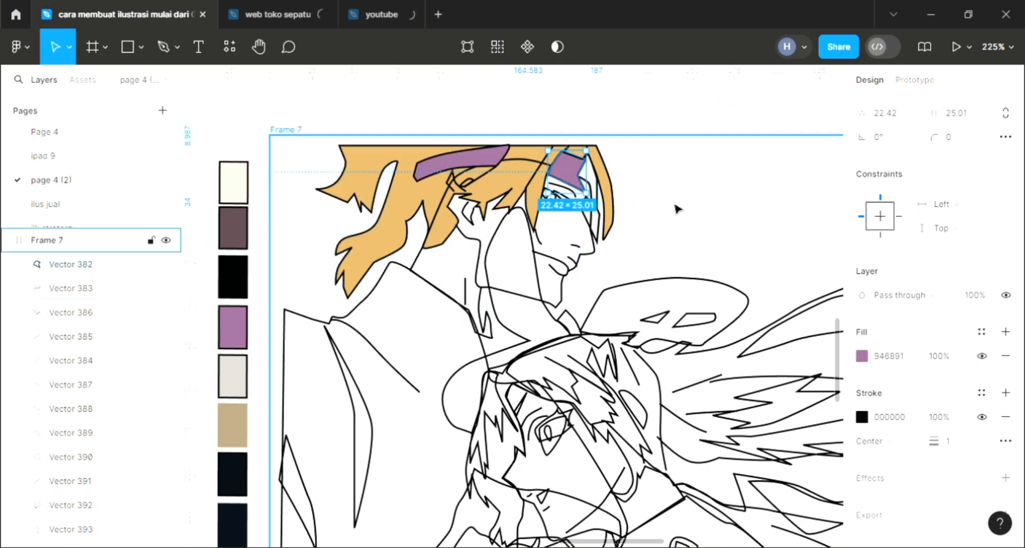
Fill the iris of the upper character's eye with purple 946891 sampled from the headband
scroll(677, 206, "up", 2)
key("Escape")
scroll(559, 223, "up", 2)
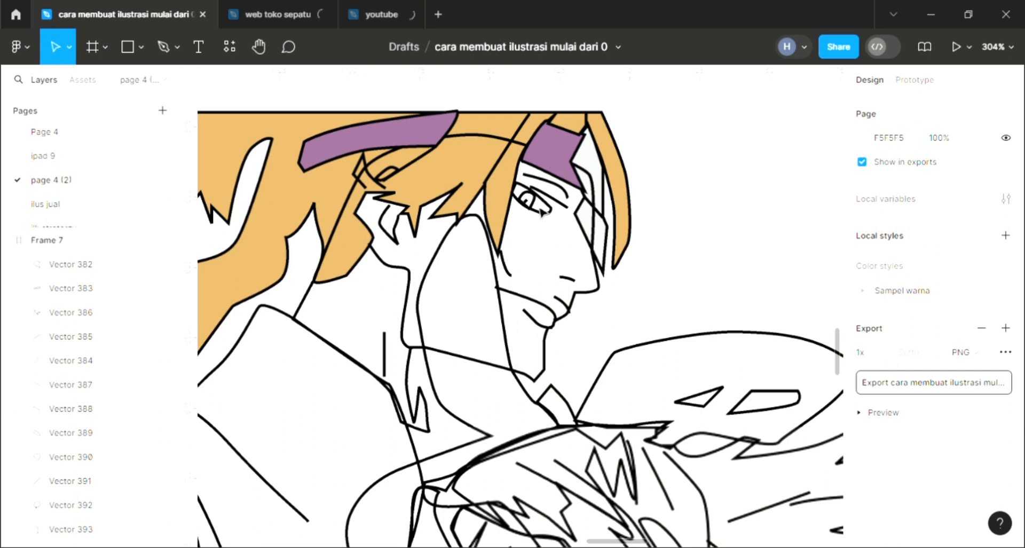
left_click(541, 213)
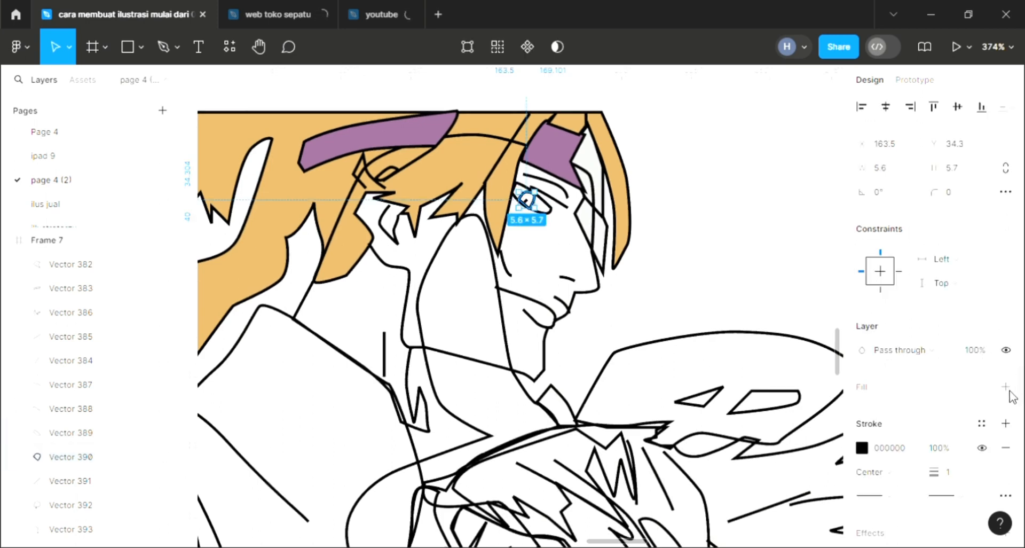
left_click(1006, 386)
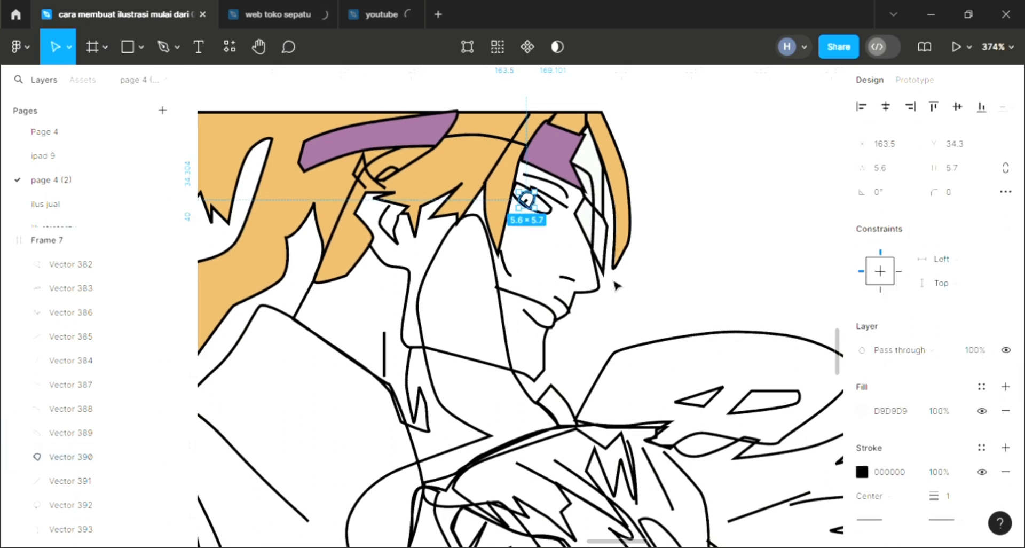
key("i")
left_click(567, 195)
scroll(521, 220, "up", 5)
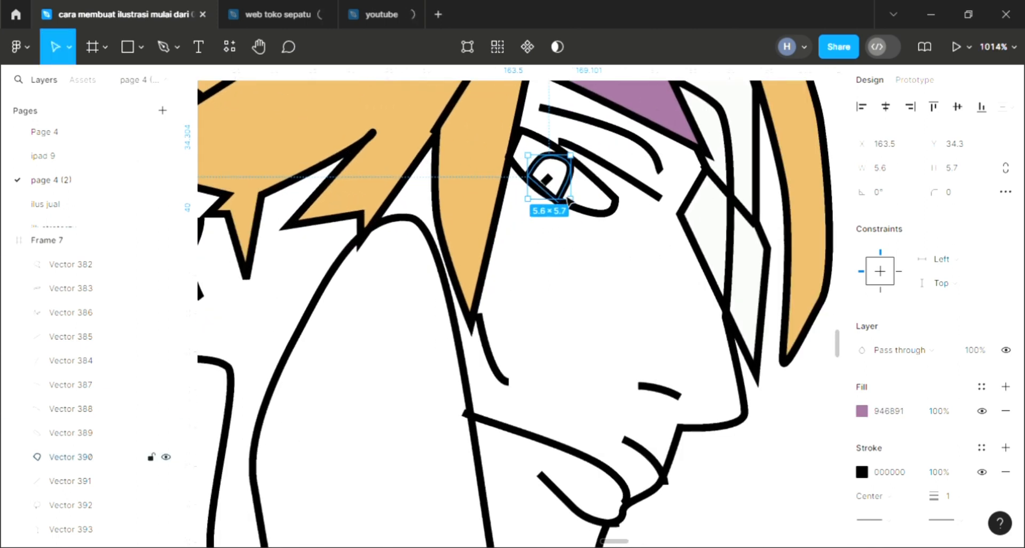
Edit the iris outline so its lower end points meet at X 167.5, Y 40, and finish vector editing
double_click(569, 202)
scroll(569, 202, "up", 3)
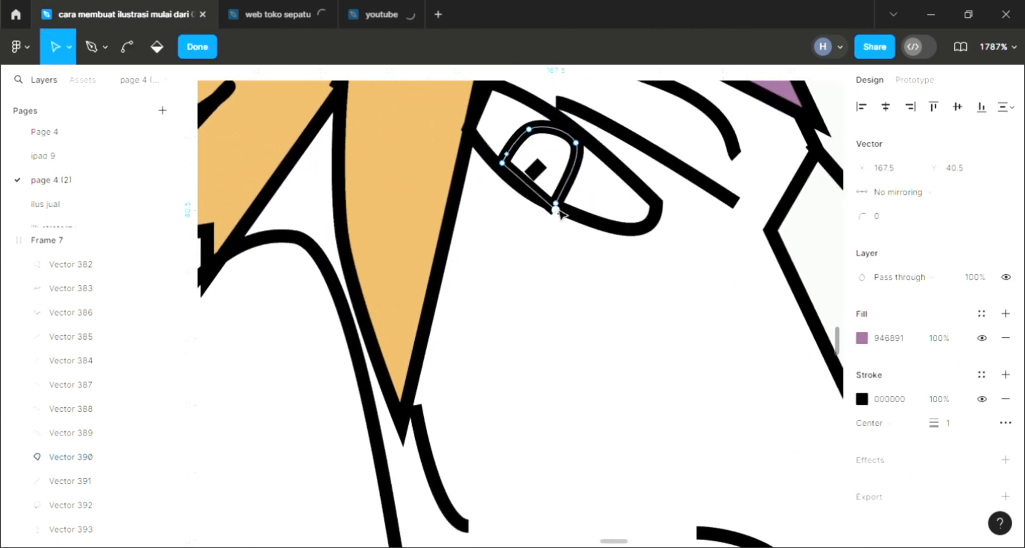
scroll(558, 211, "down", 8)
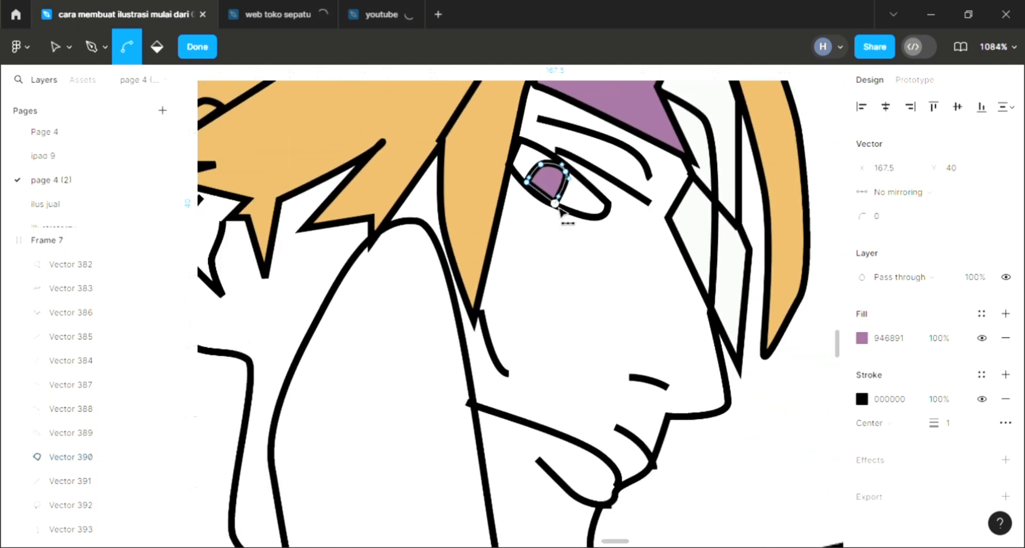
key("Escape")
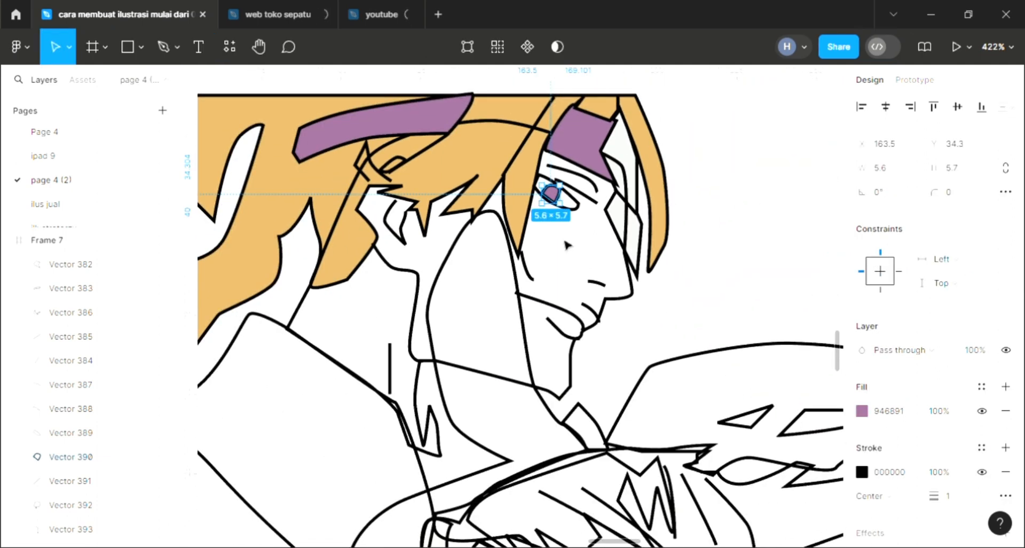
Fill the face and neck shape with skin tone F3CEBC sampled from the finished illustration above, keeping it behind the other outlines
left_click(633, 295)
scroll(632, 295, "down", 3)
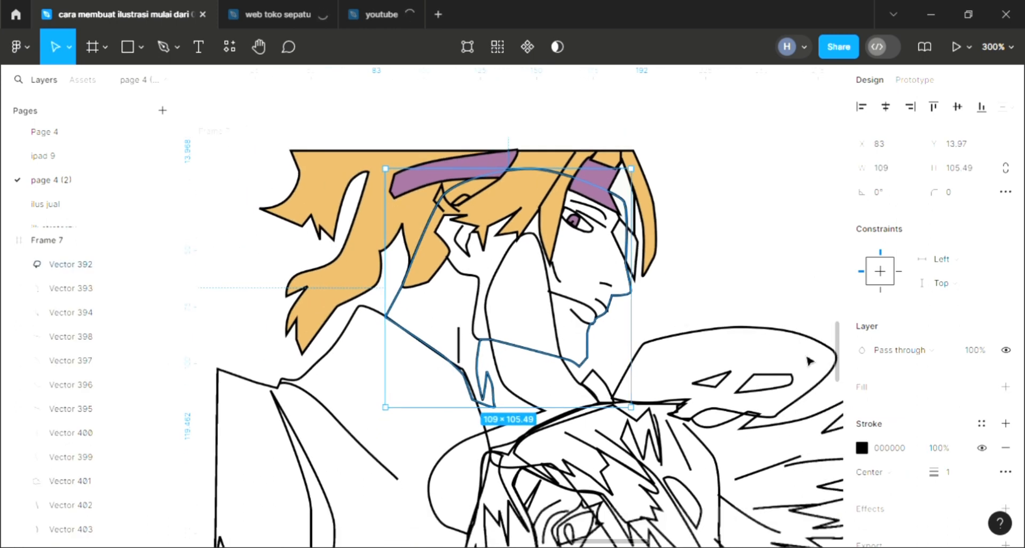
left_click(1006, 386)
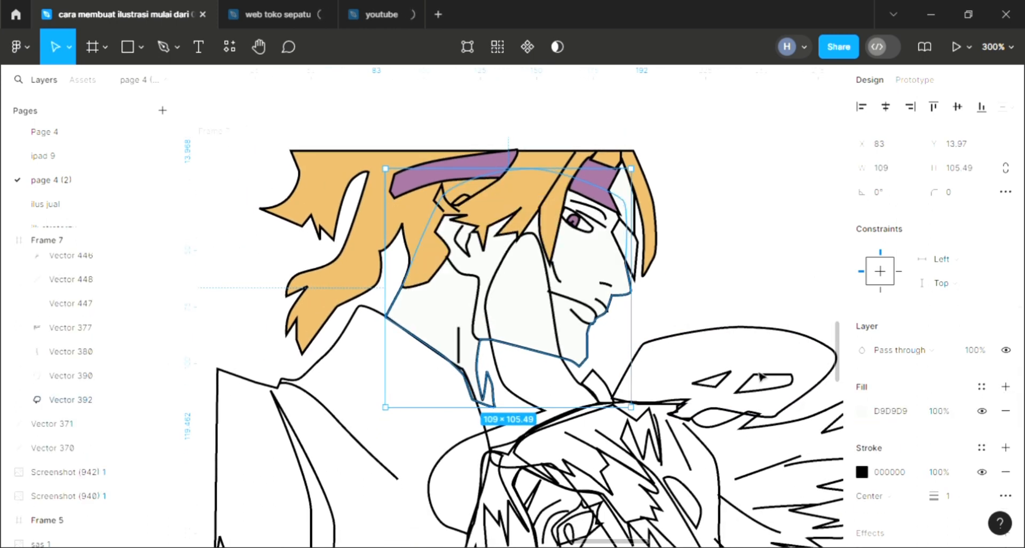
scroll(835, 392, "down", 2)
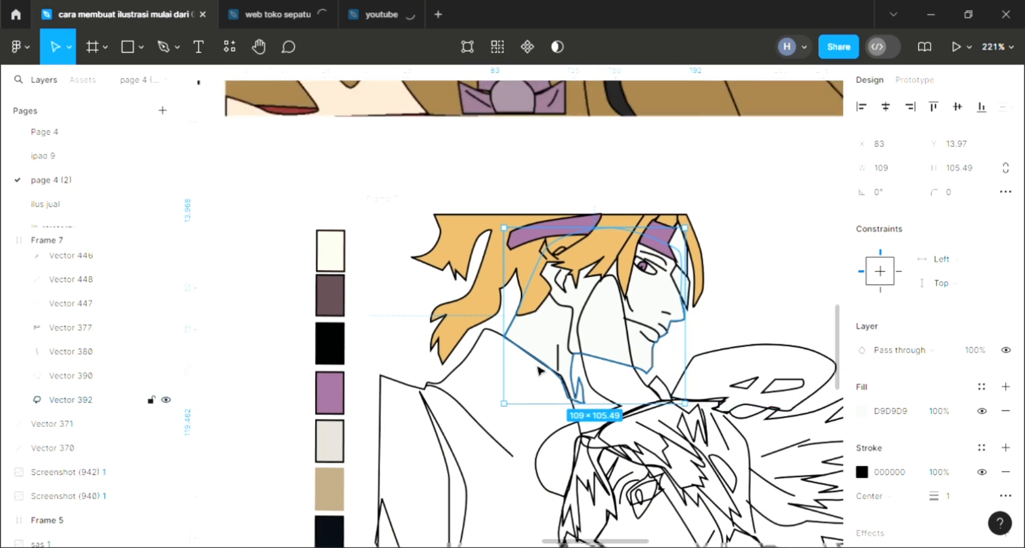
key("i")
left_click(344, 274)
scroll(634, 350, "down", 1)
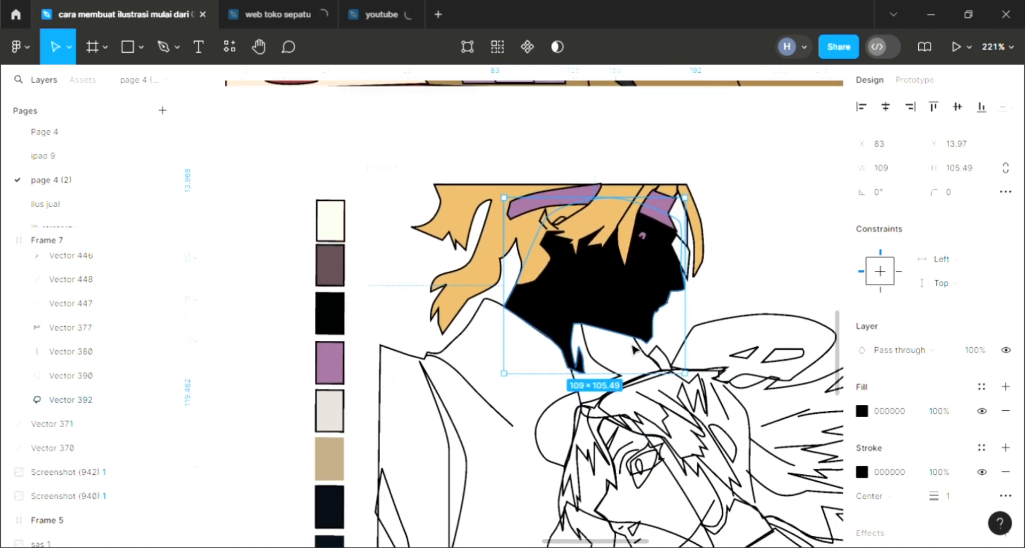
scroll(634, 349, "up", 1)
key("i")
left_click(400, 153)
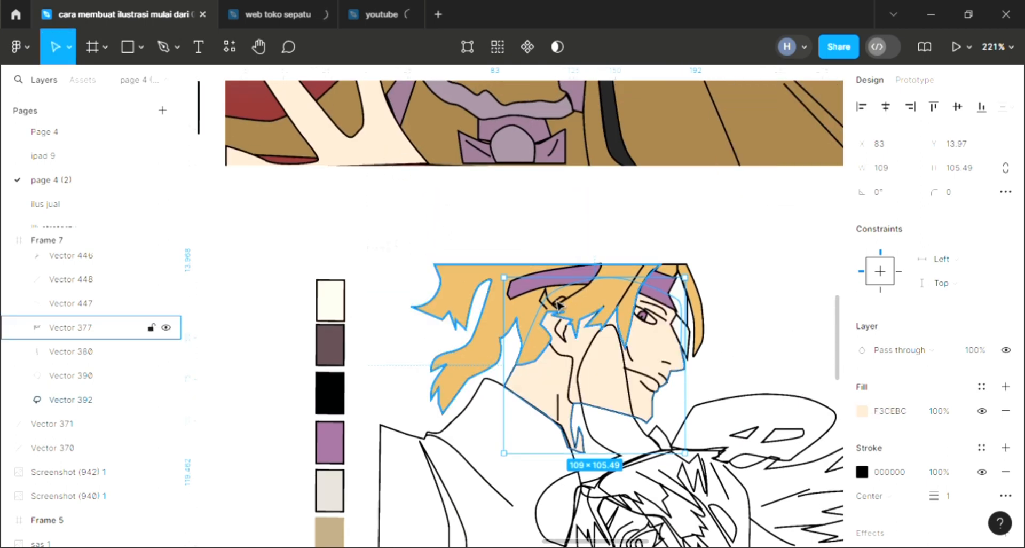
left_click(682, 377)
Fill the upper character's large garment shape with light grey CBC6C0 sampled from the palette swatches
scroll(605, 384, "down", 2)
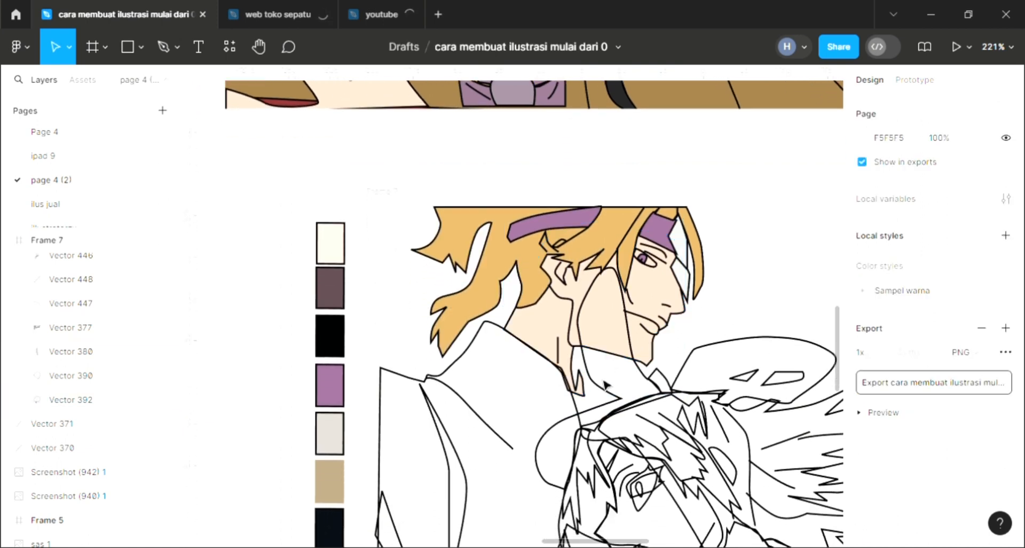
scroll(529, 369, "down", 3)
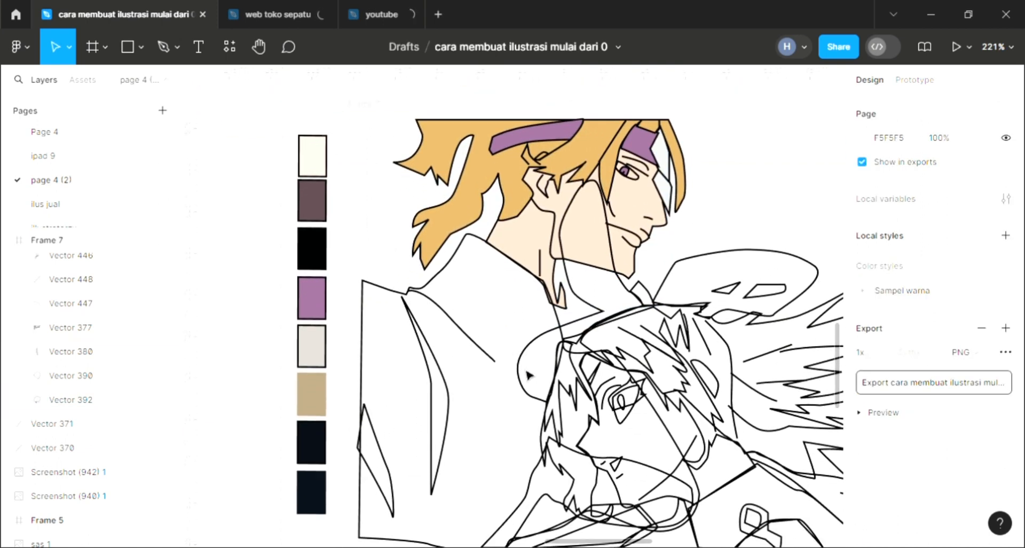
scroll(529, 376, "right", 3)
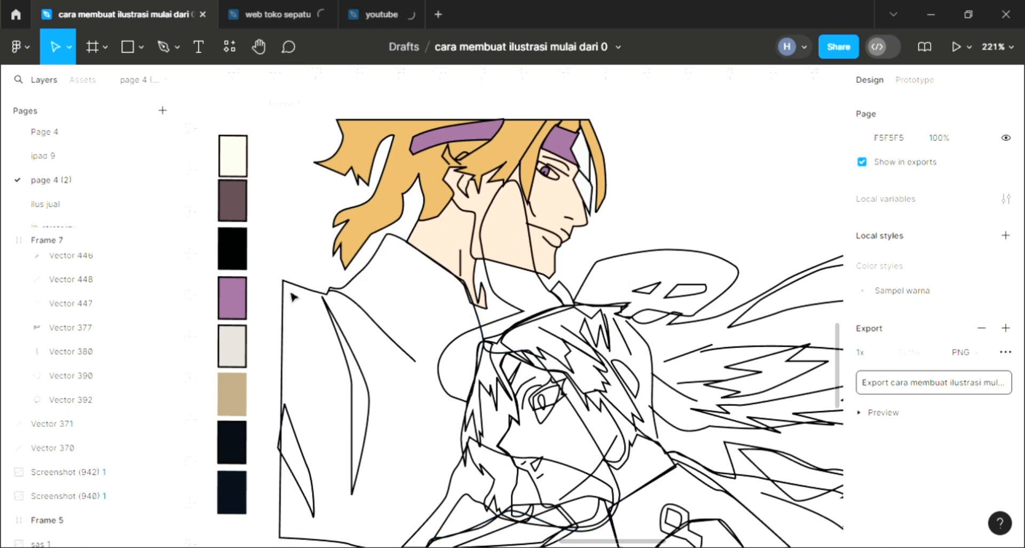
left_click(525, 363)
left_click(1006, 388)
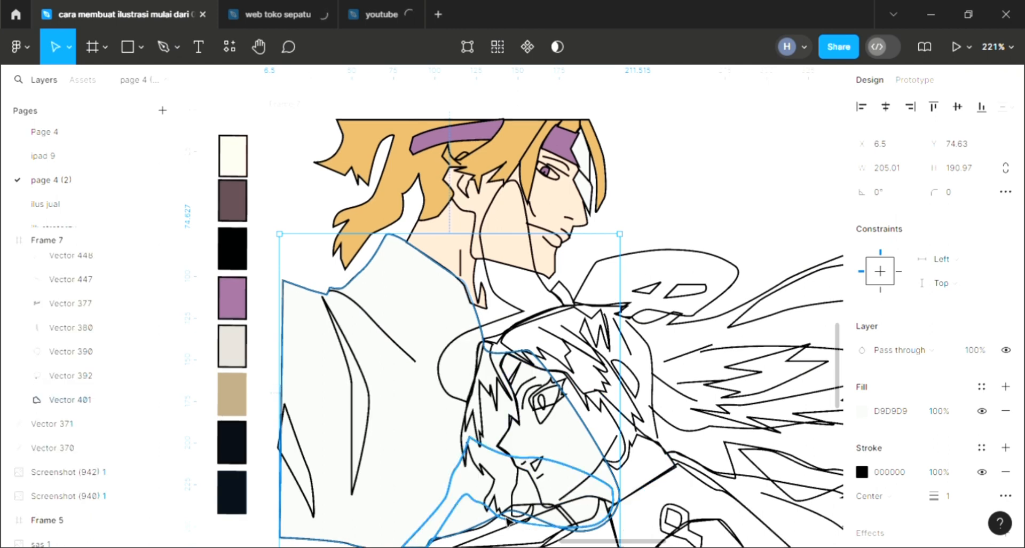
scroll(460, 395, "up", 1)
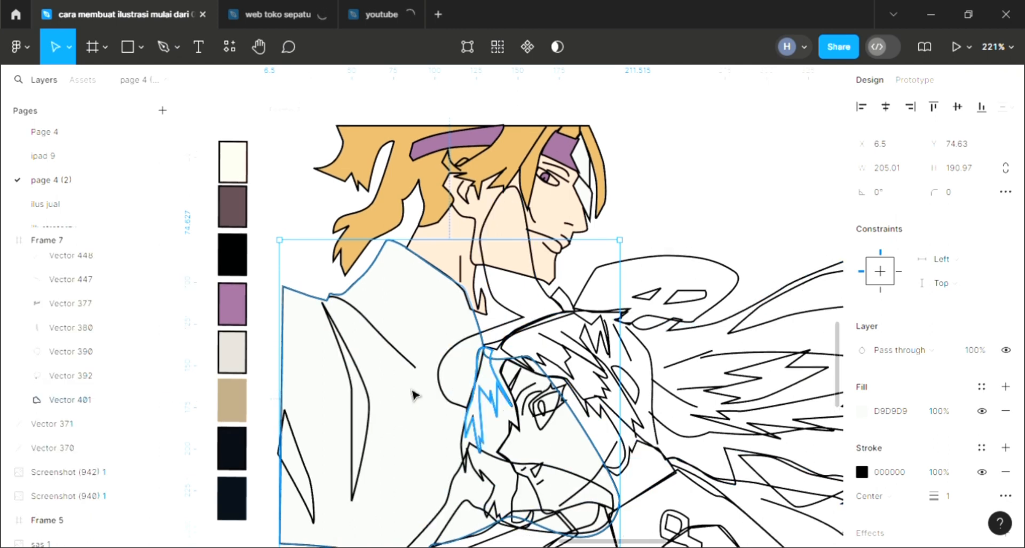
key("i")
left_click(229, 348)
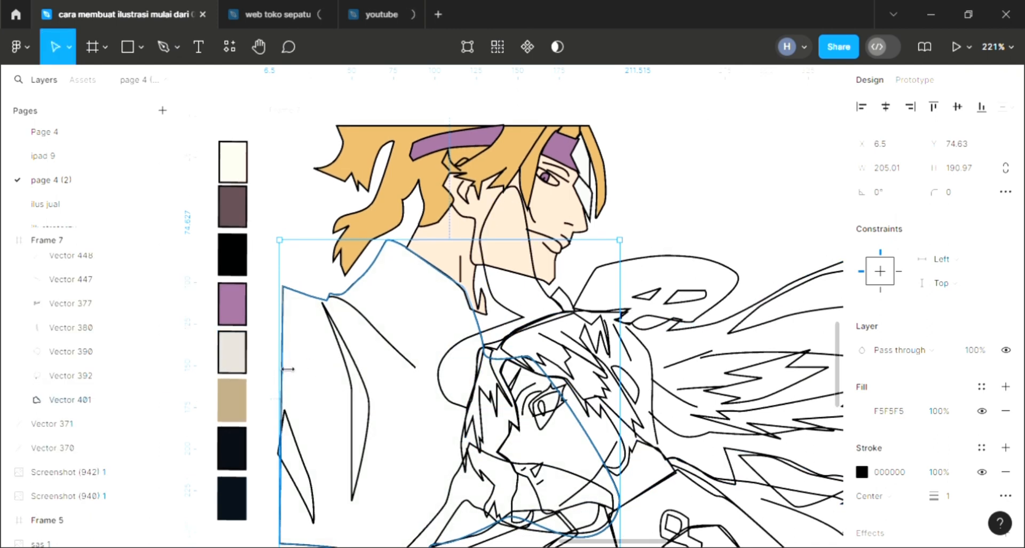
key("i")
left_click(362, 399)
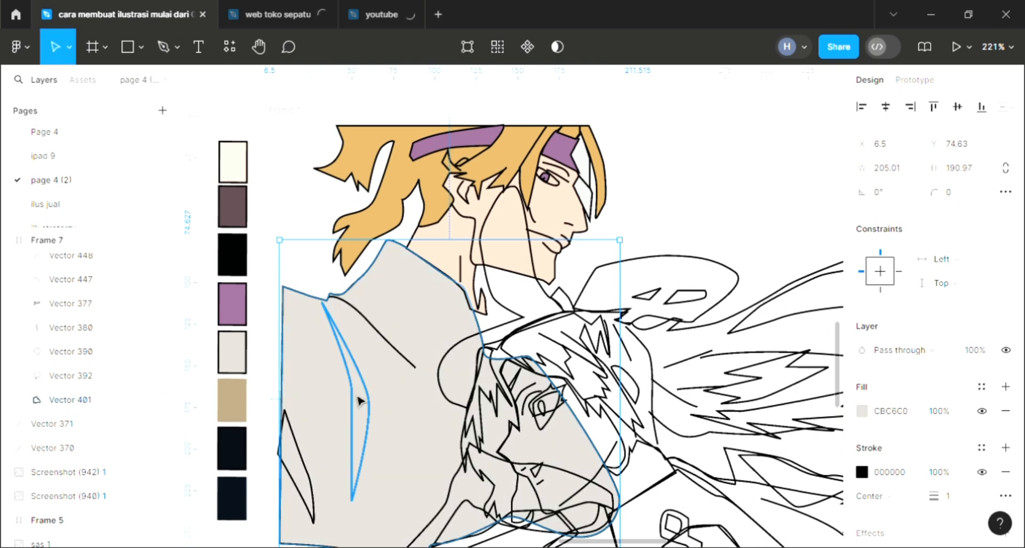
Fill the long curved fold on the upper character's garment with dark 090D14 sampled from the palette swatches
left_click(368, 402)
left_click(1006, 387)
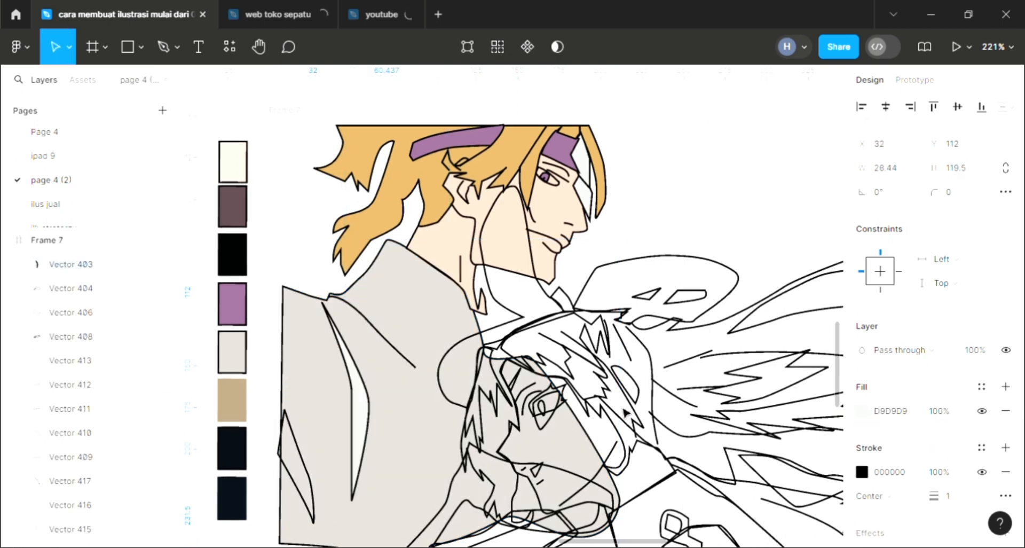
key("i")
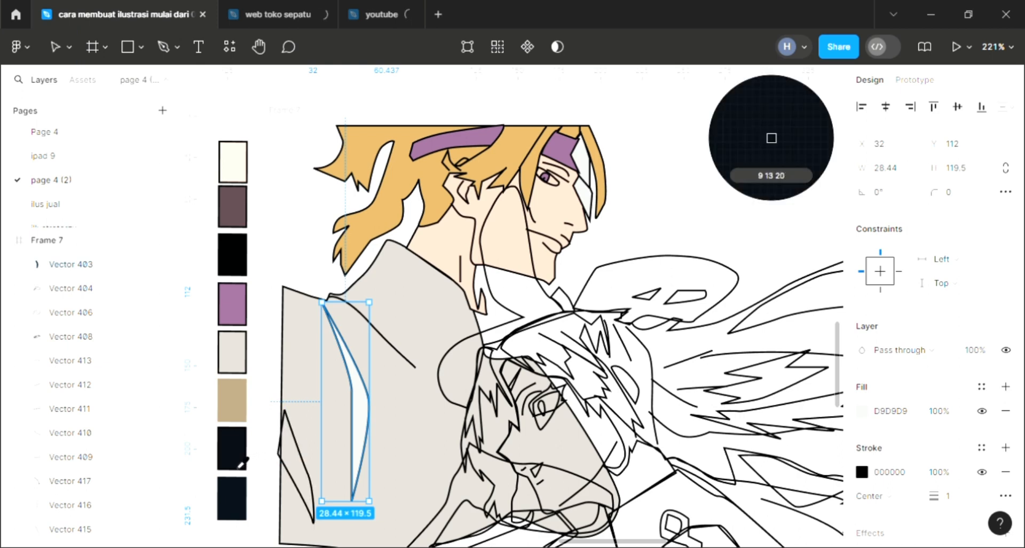
left_click(302, 491)
Fill the small fold at the garment's lower outer edge with dark 090D14 and pull its outermost point in to X 6.5
left_click(302, 494)
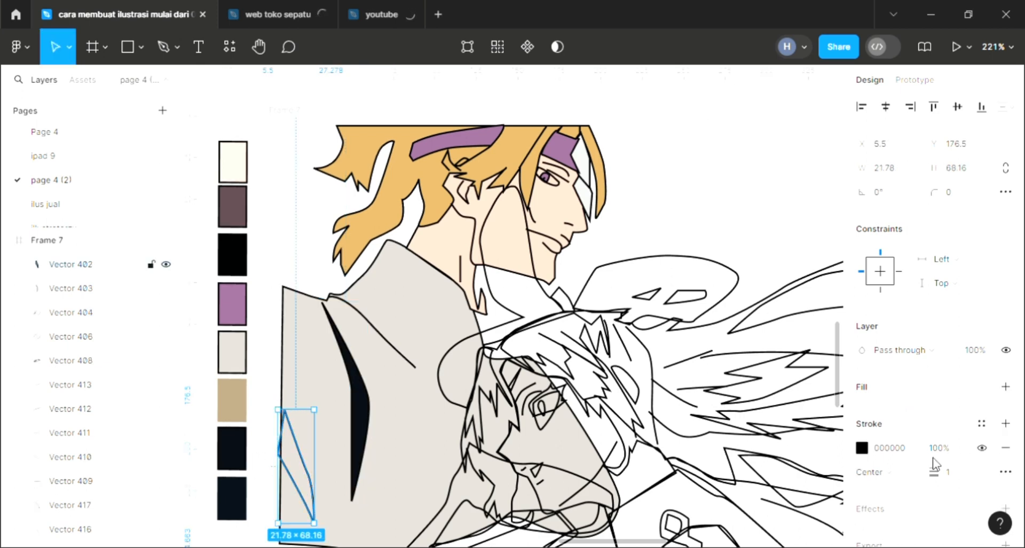
left_click(1005, 386)
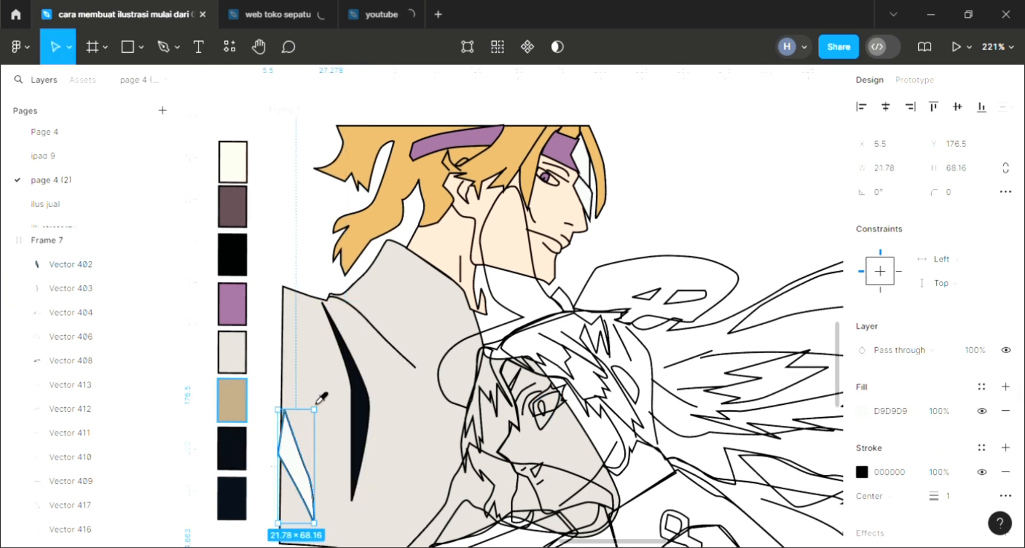
key("i")
left_click(291, 447)
double_click(285, 458)
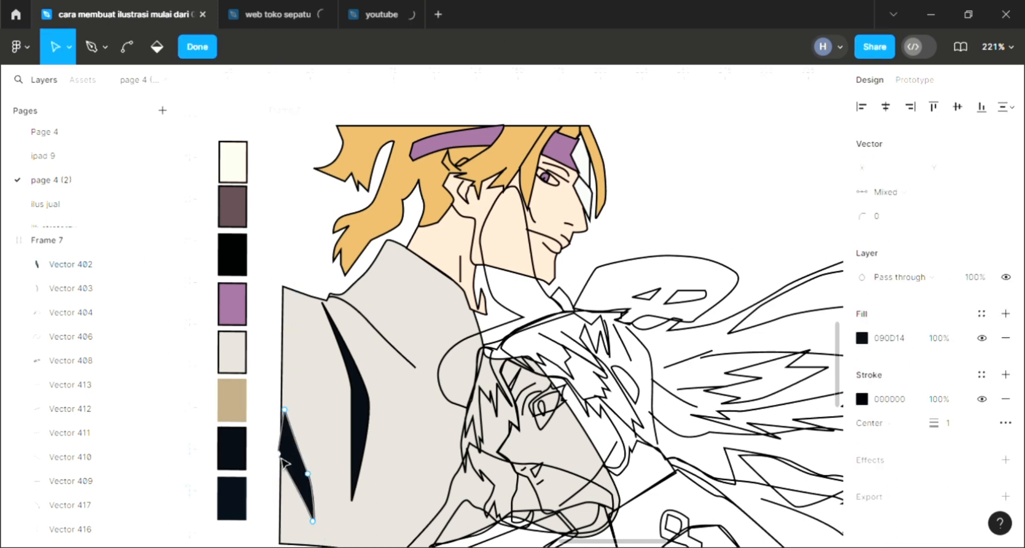
key("Escape")
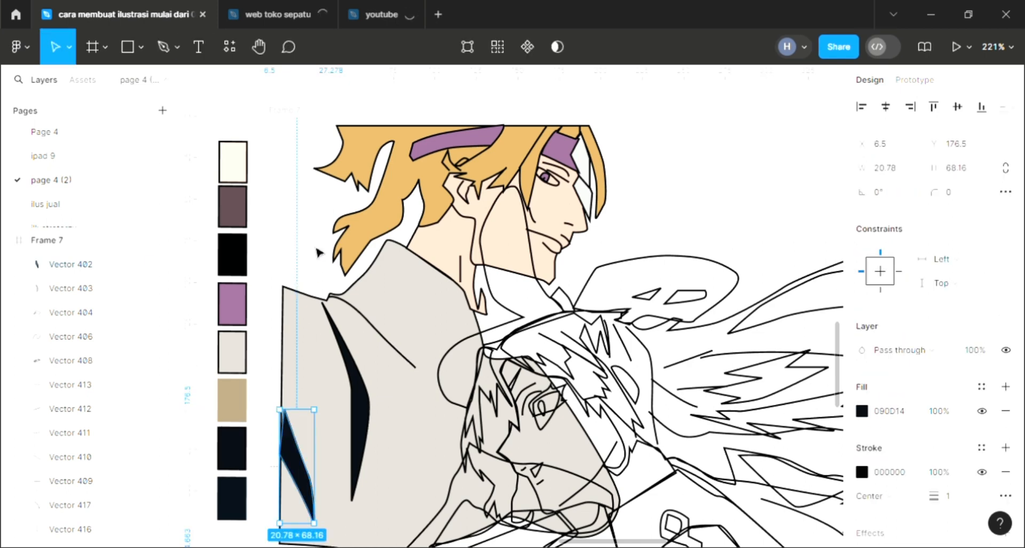
key("Escape")
Draw a closed Pen shape about 31 by 44 covering the collar gap below the upper character's jaw
scroll(594, 292, "right", 2)
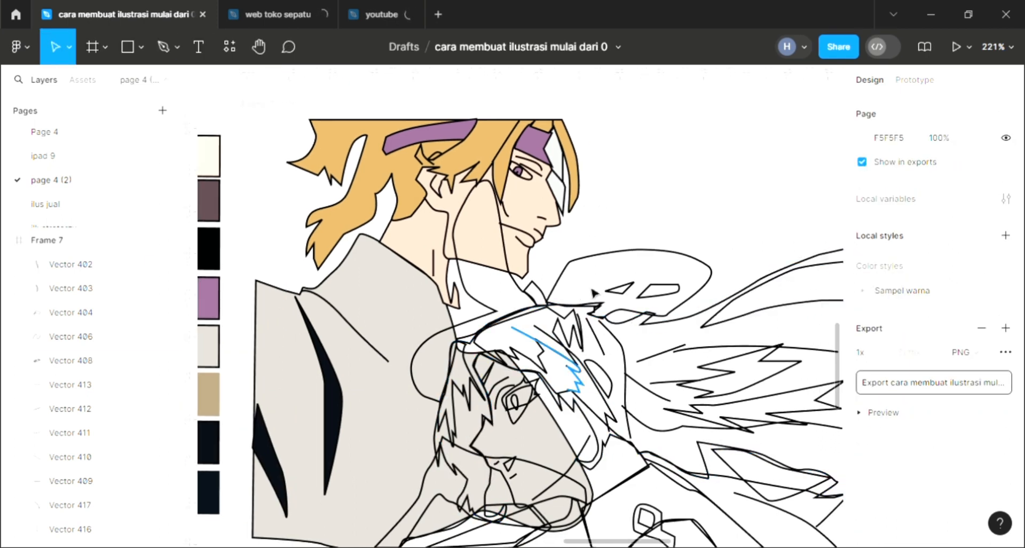
scroll(589, 329, "right", 1)
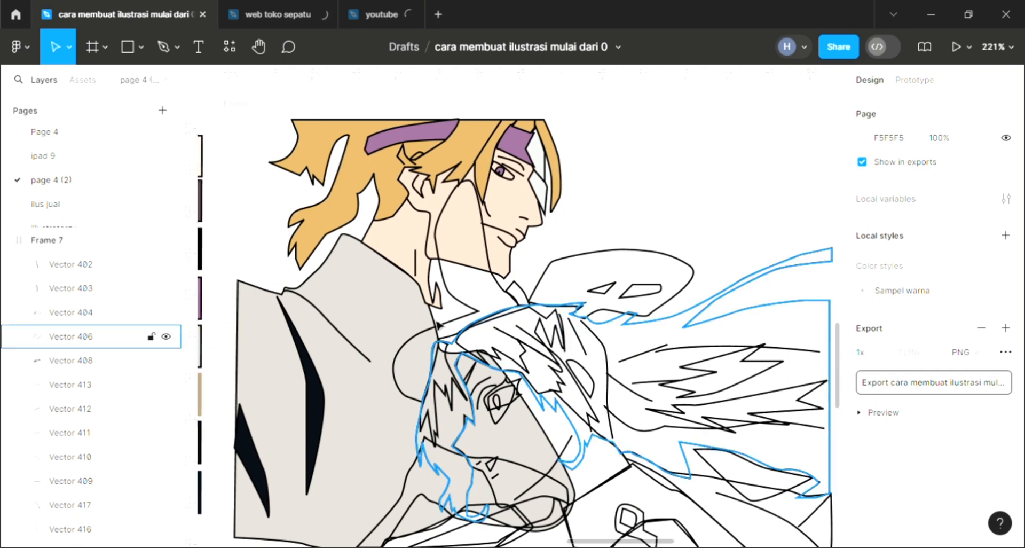
scroll(448, 337, "up", 1)
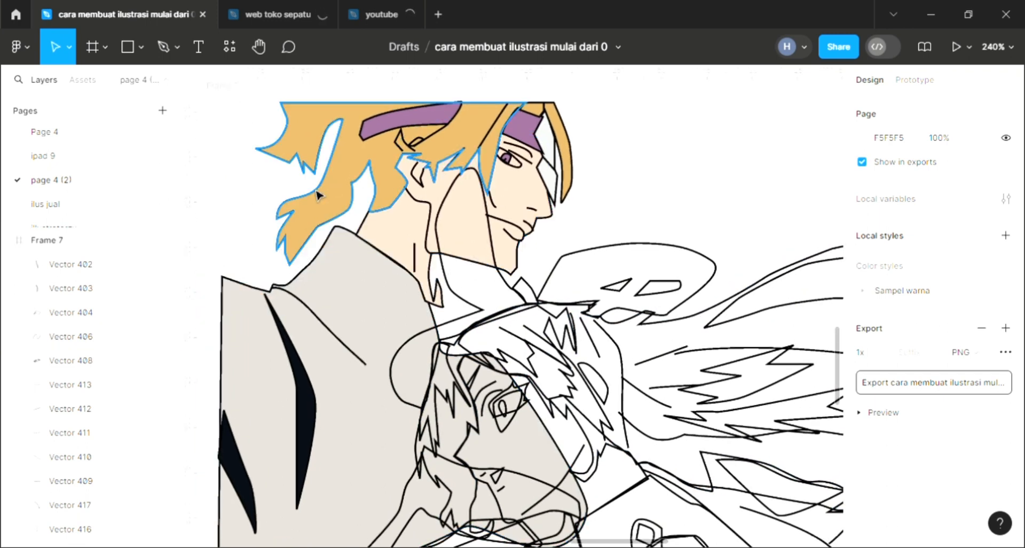
key("p")
scroll(490, 267, "up", 2)
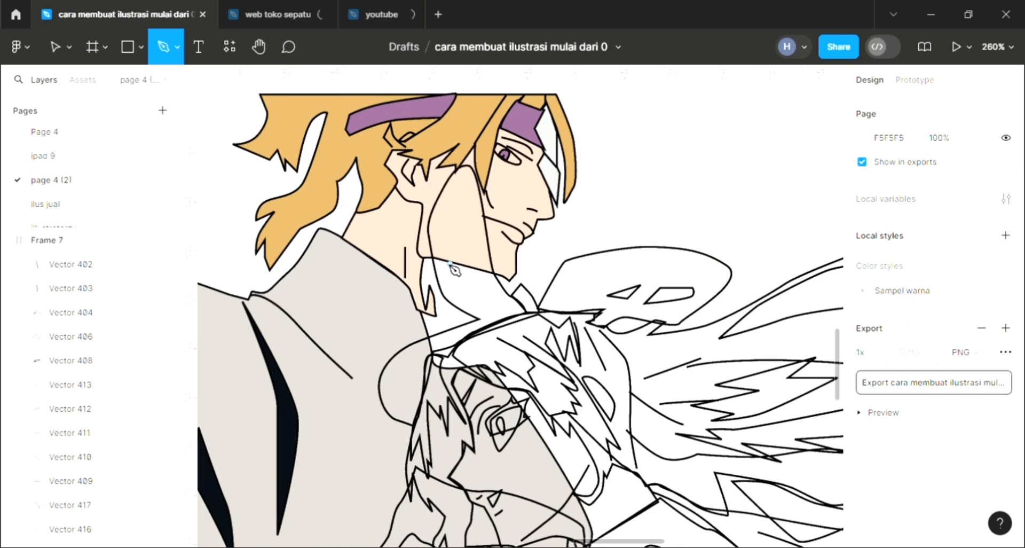
left_click(446, 261)
left_click(479, 317)
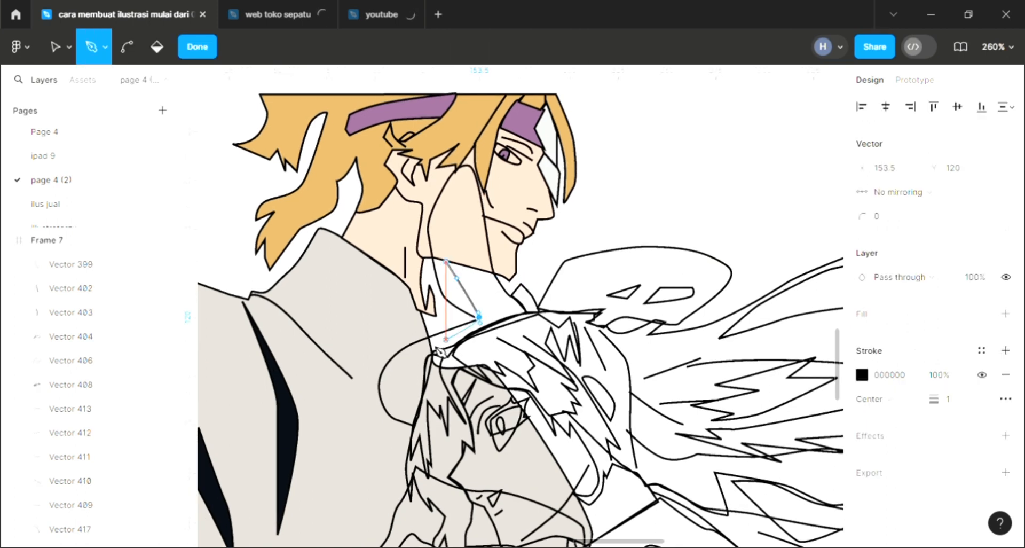
left_click_drag(431, 343, 414, 350)
left_click(421, 306)
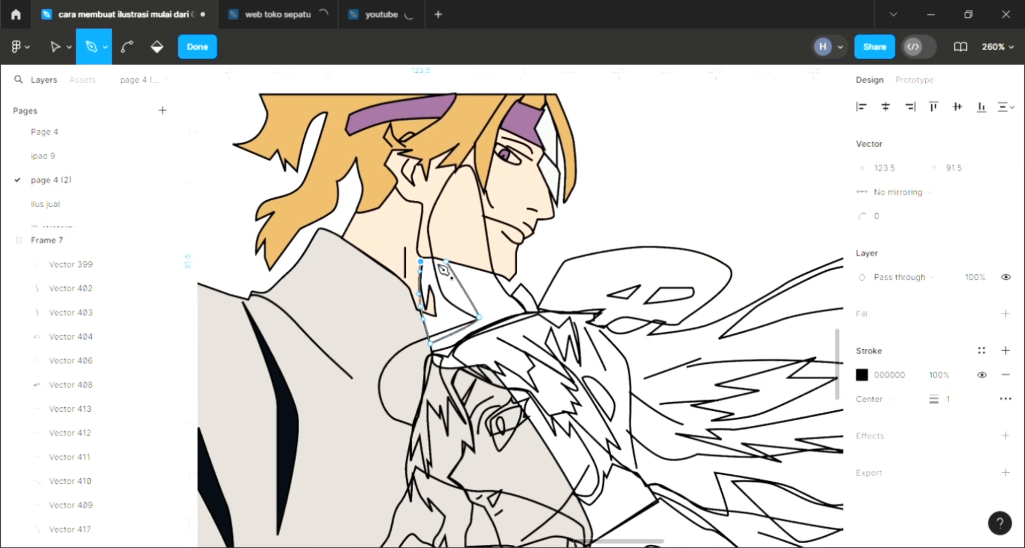
left_click(421, 261)
left_click_drag(446, 261, 458, 275)
key("Escape")
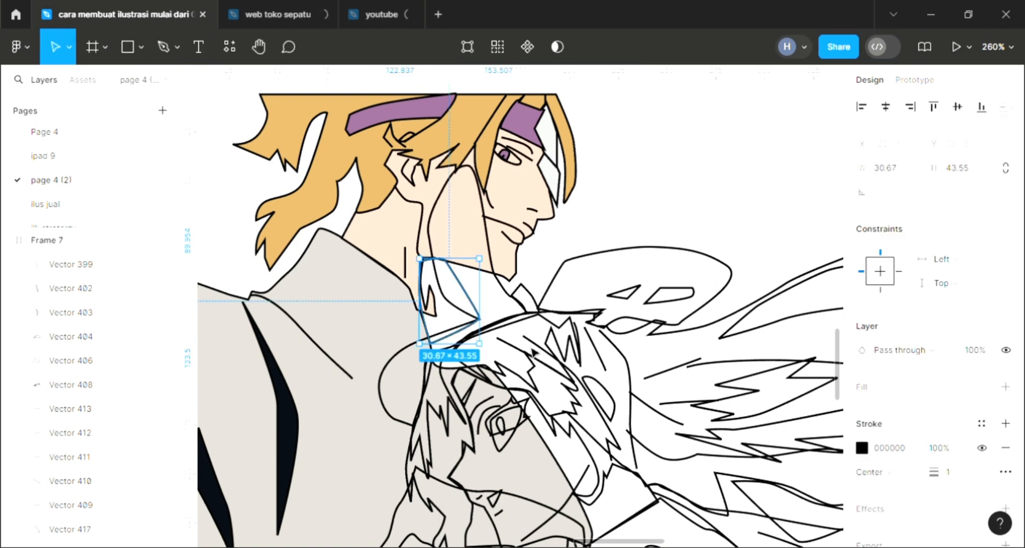
Fill the new collar shape below the jaw with black 010101 sampled from the palette swatches
left_click(1005, 387)
scroll(559, 388, "down", 3)
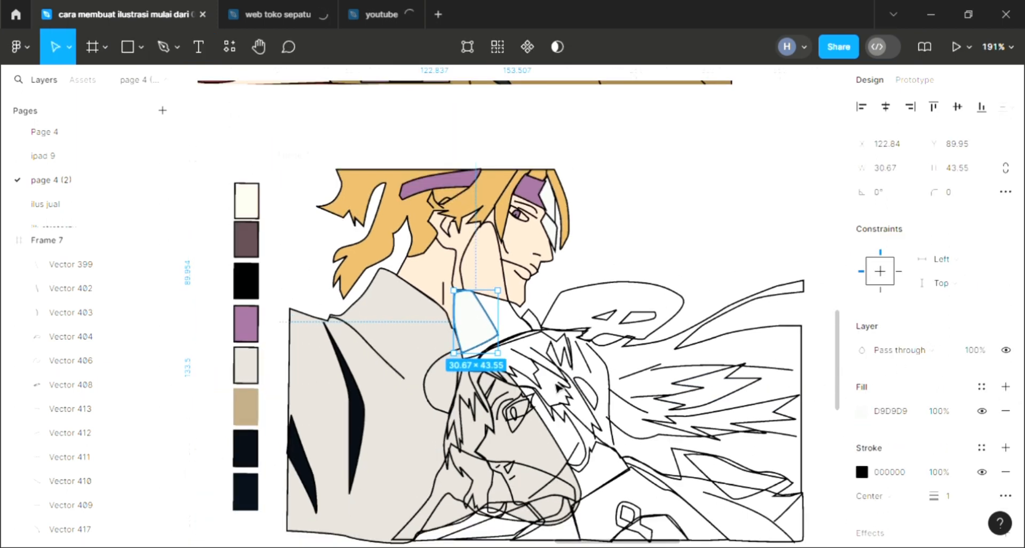
key("i")
left_click(311, 290)
scroll(557, 359, "up", 2)
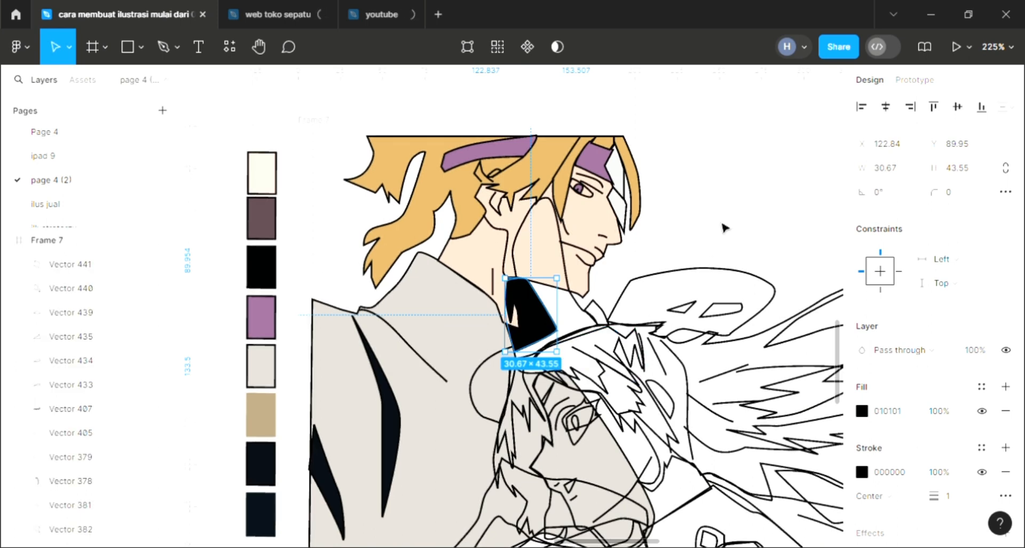
key("Escape")
Fill the upper jagged strand in the lower character's flowing hair with purple 946891 sampled from the artwork's palette
scroll(579, 432, "down", 2)
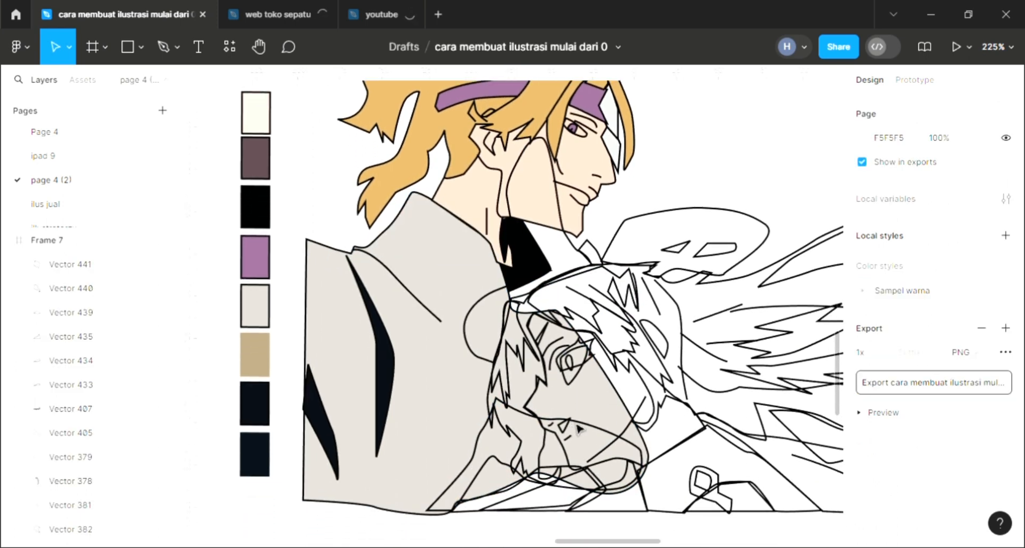
scroll(568, 422, "right", 1)
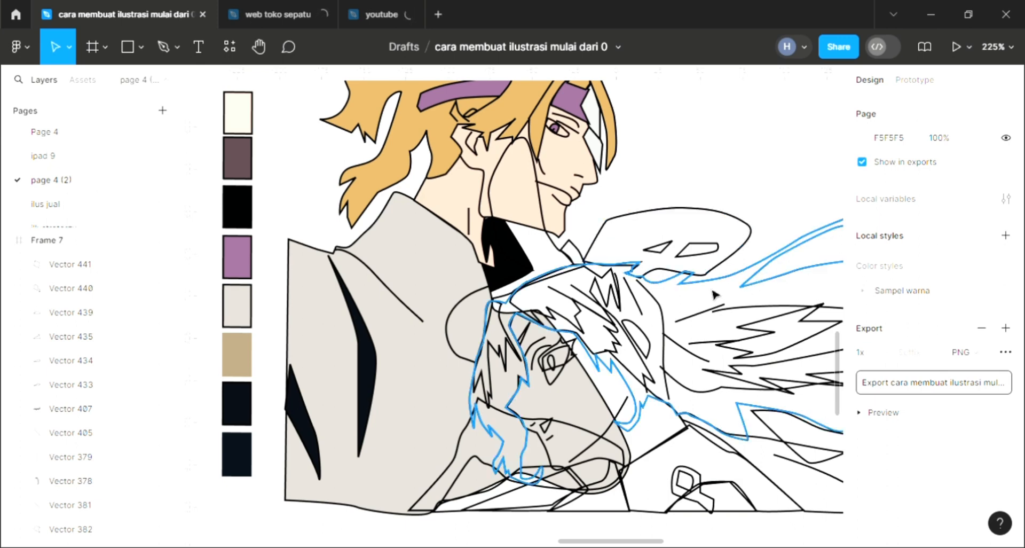
scroll(722, 326, "right", 5)
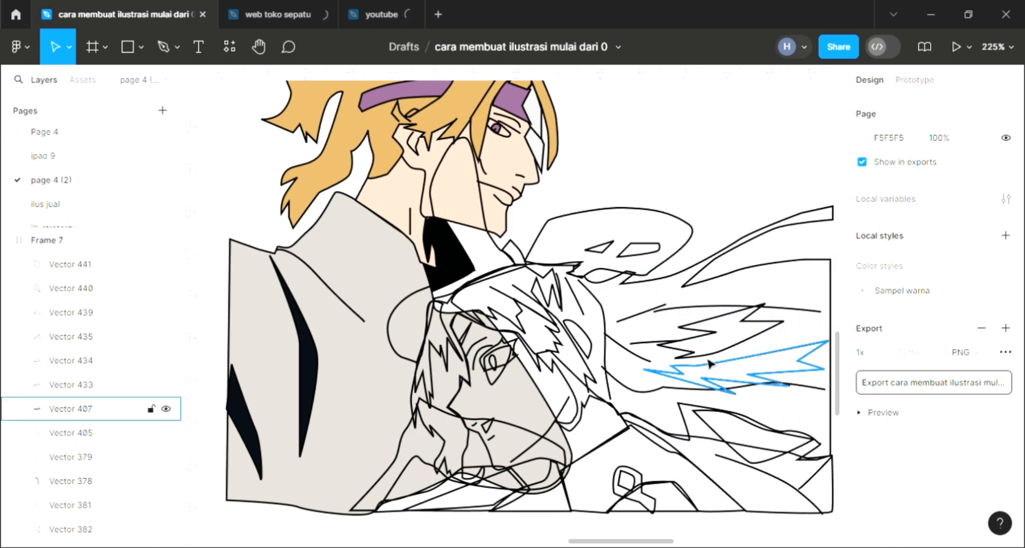
left_click(718, 342)
left_click(1006, 387)
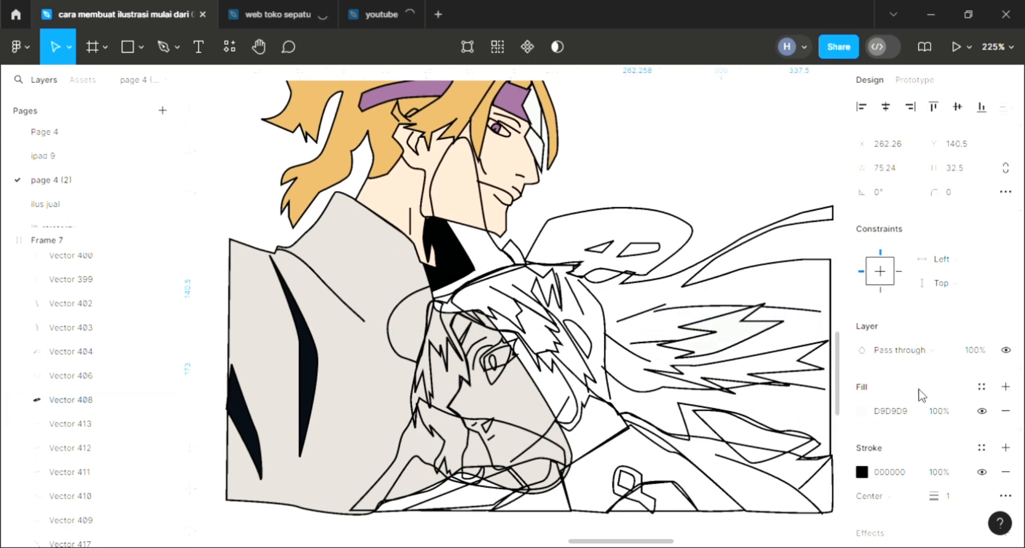
scroll(785, 369, "down", 3)
scroll(785, 368, "up", 2)
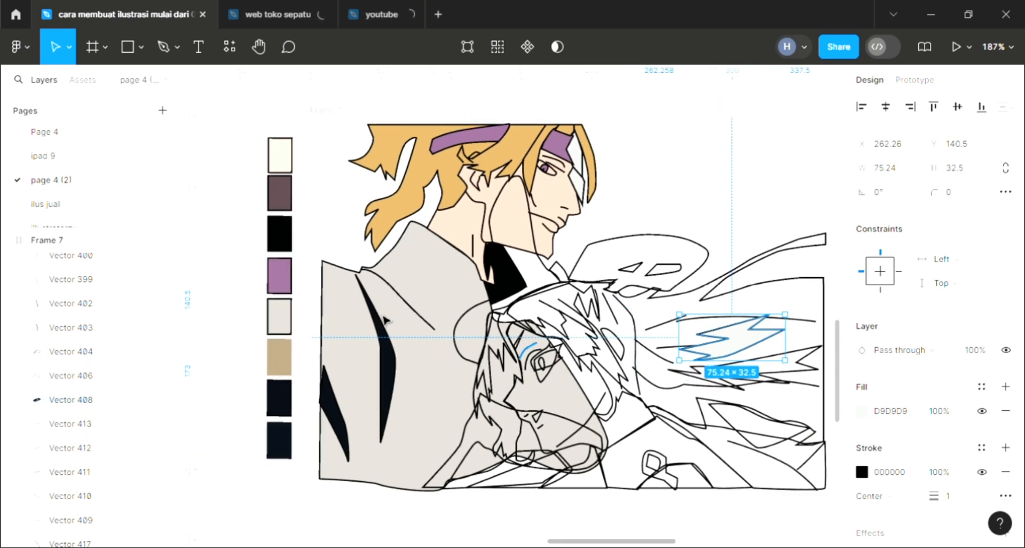
key("i")
left_click(811, 392)
key("Escape")
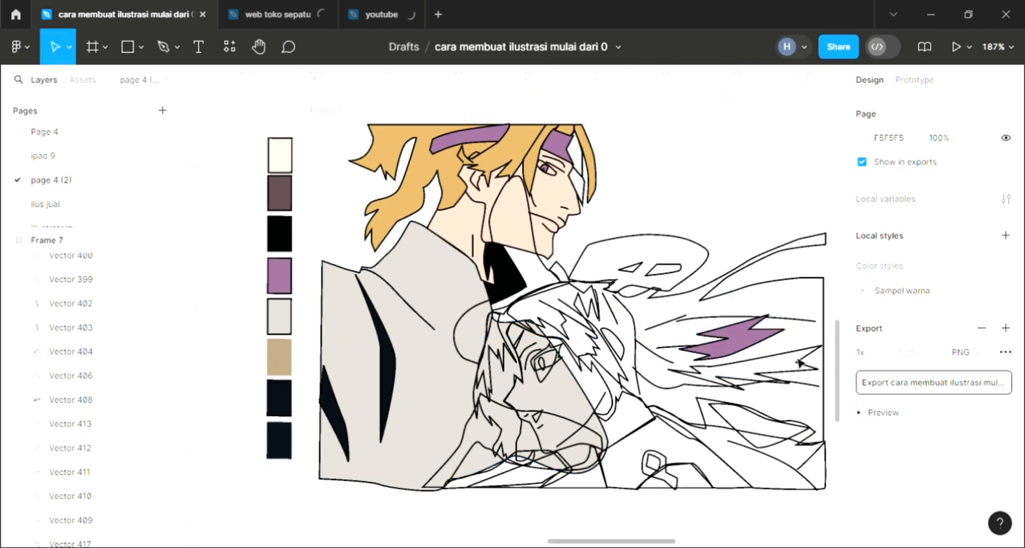
Fill the lower jagged hair strand with purple 946891 sampled from the jagged strand above it
left_click(798, 366)
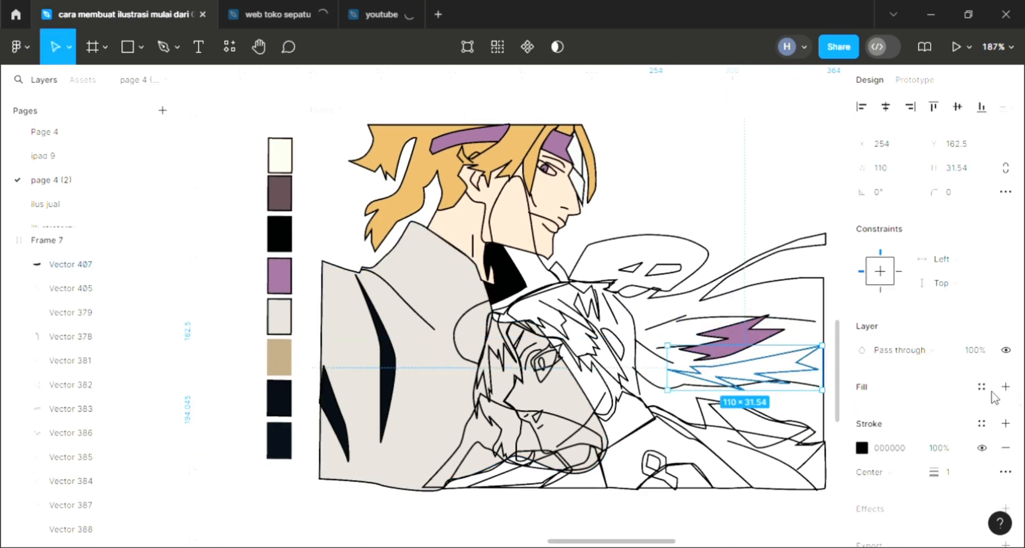
key("i")
left_click(723, 342)
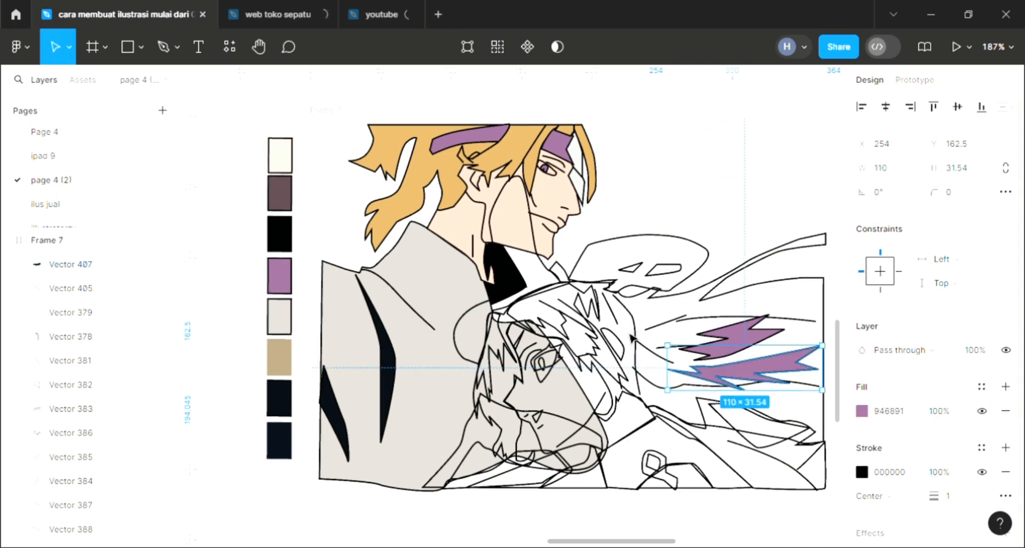
key("Escape")
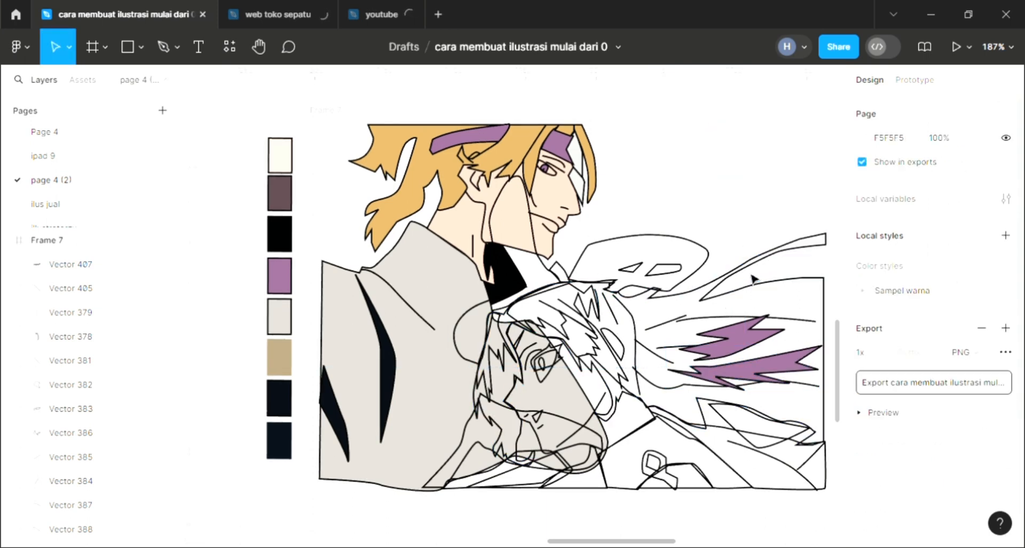
Fill the lower character's main flowing hair shape with purple 946891 sampled from the palette swatches
left_click(744, 288)
left_click(1007, 386)
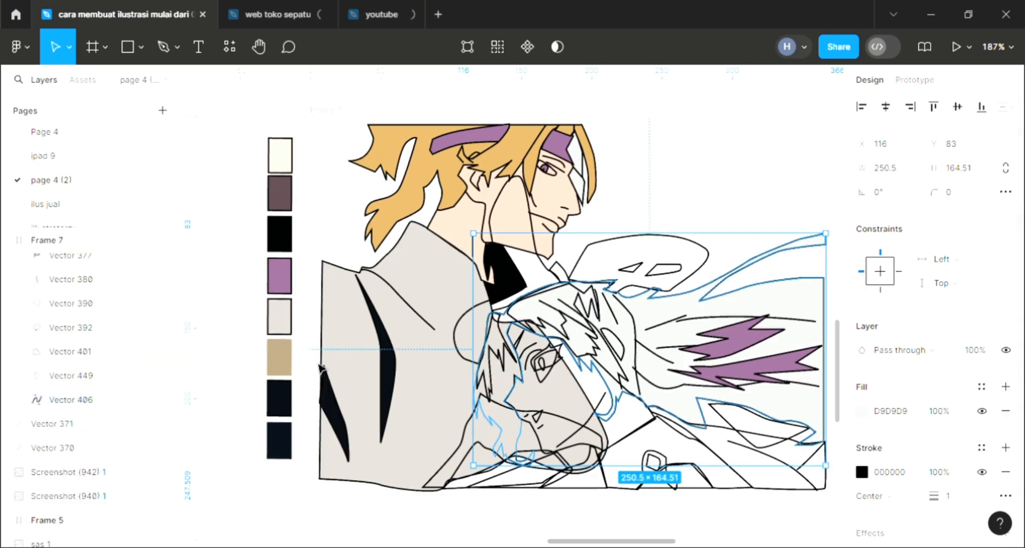
left_click(279, 283)
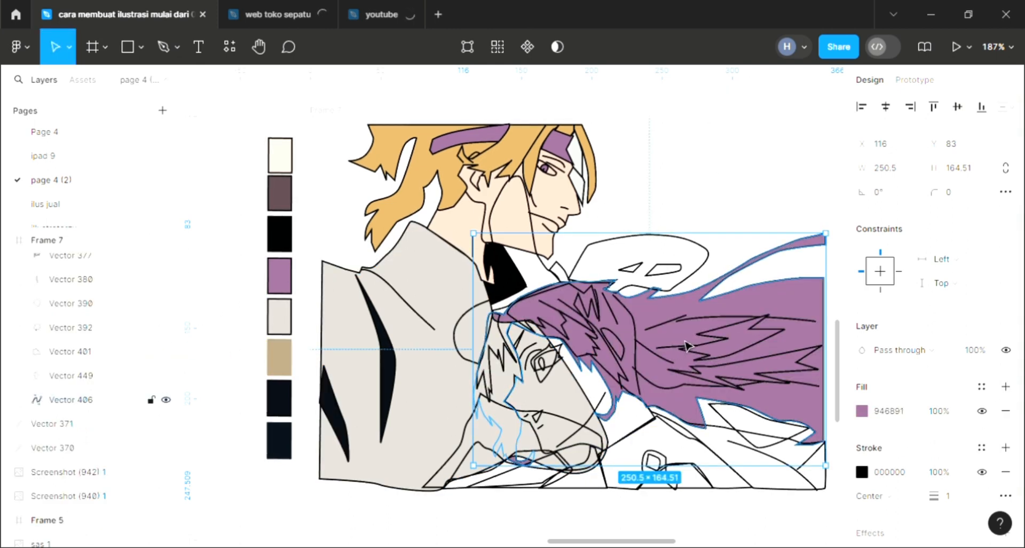
Darken the fill of the lower character's main flowing hair shape to purple 825B7F
scroll(686, 346, "up", 2)
scroll(686, 346, "up", 1)
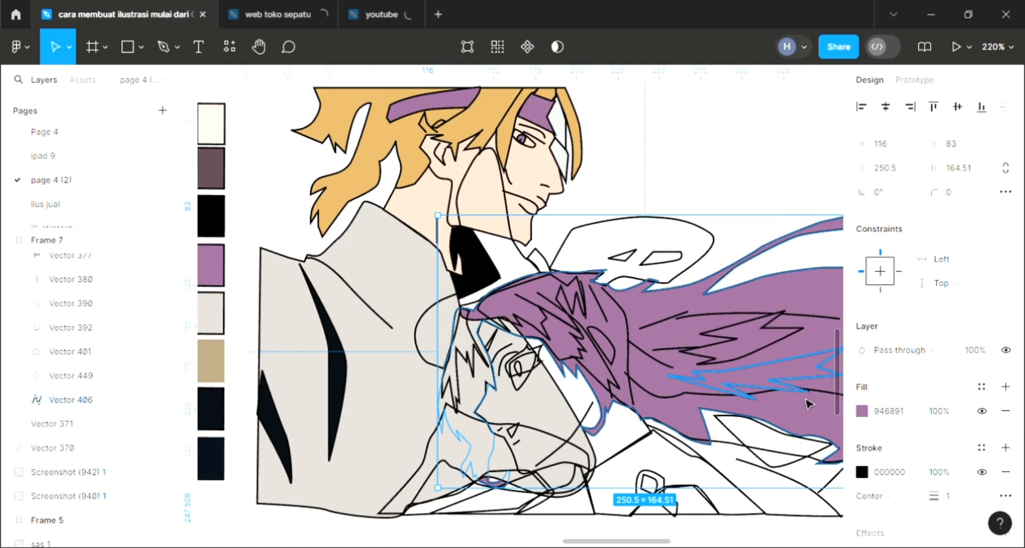
left_click(862, 412)
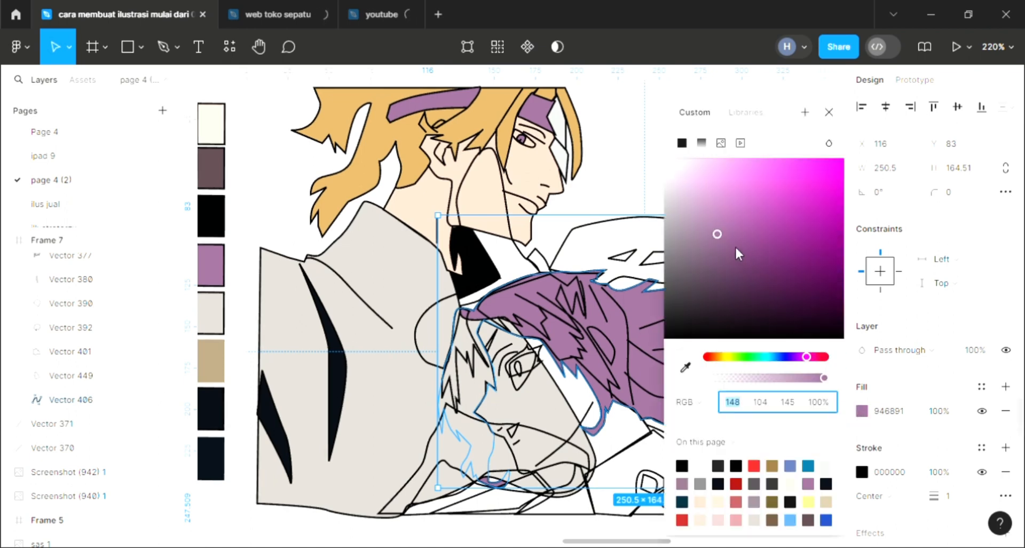
left_click(718, 242)
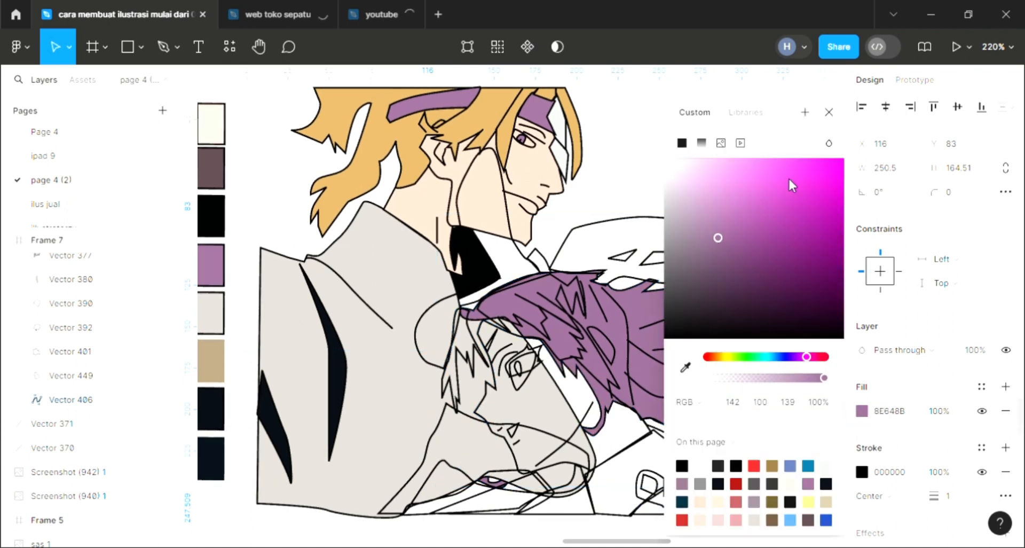
left_click(829, 113)
scroll(736, 395, "right", 2)
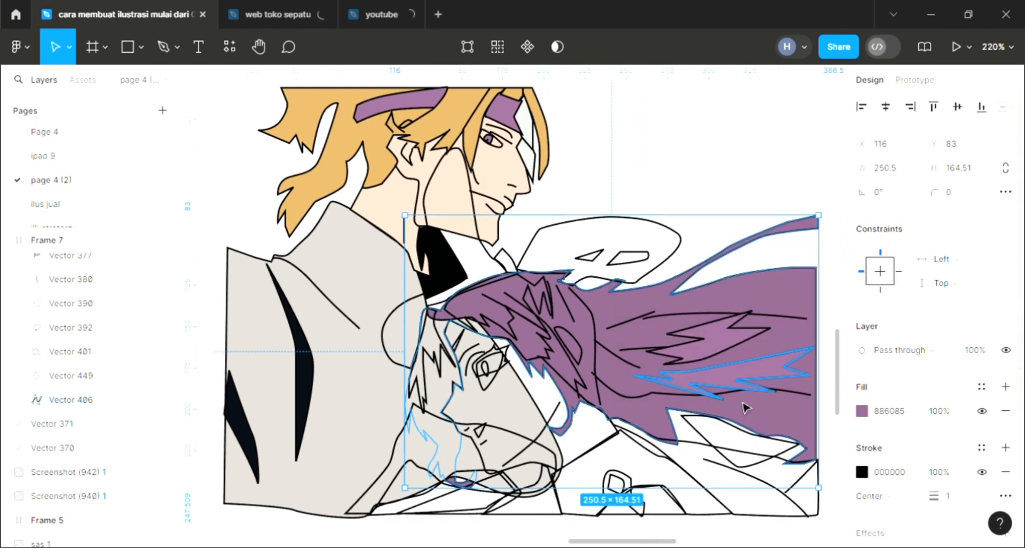
left_click(775, 432)
left_click(782, 259)
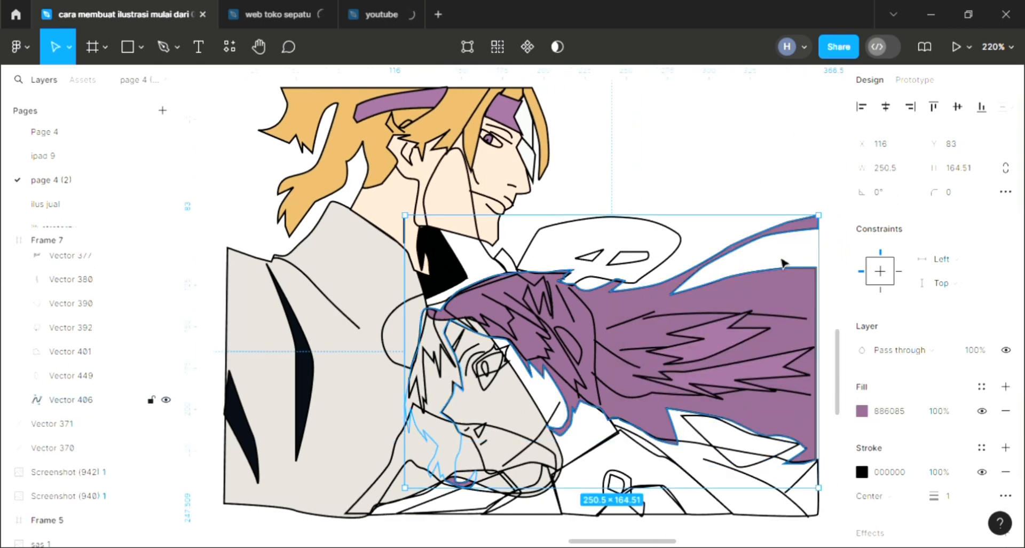
left_click(862, 411)
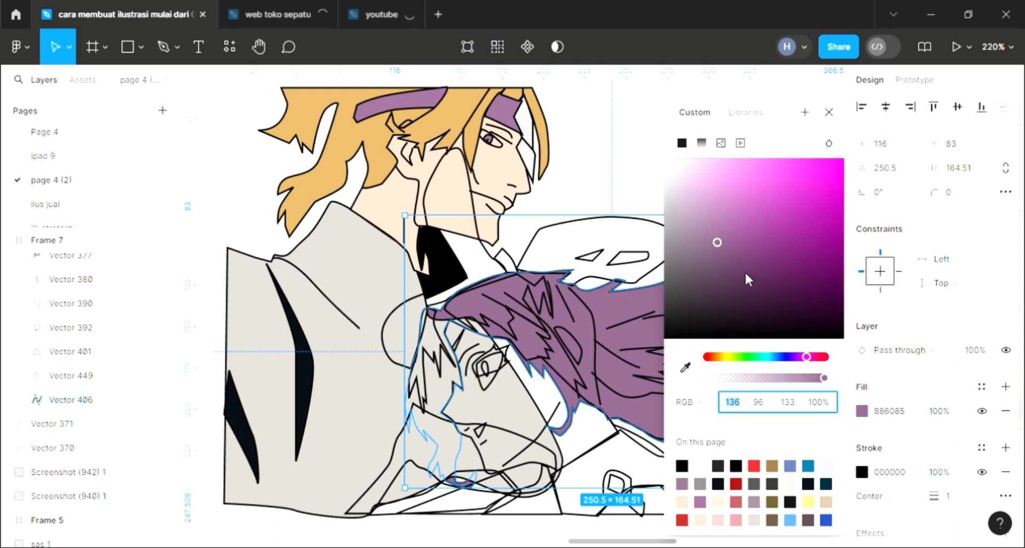
left_click(718, 247)
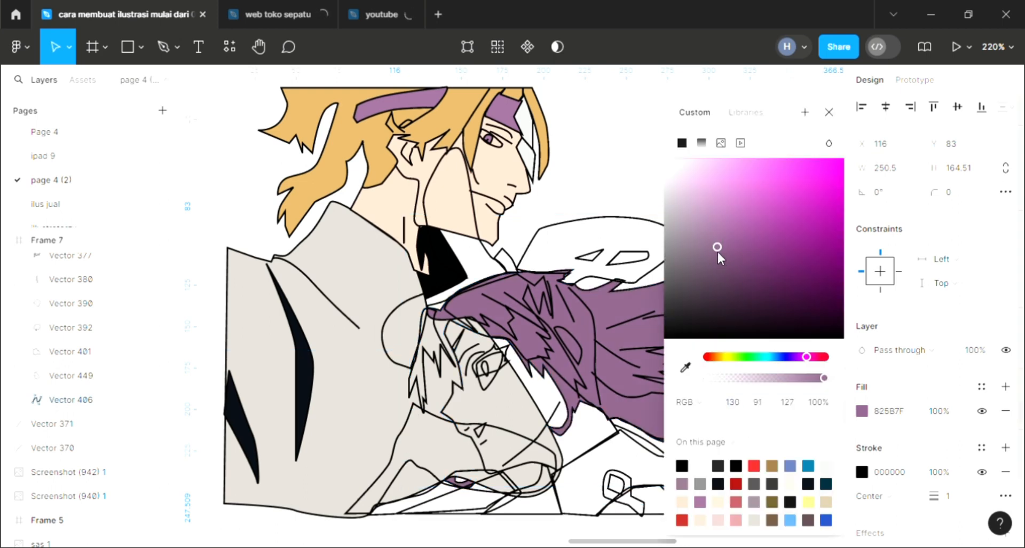
left_click(828, 113)
Lighten the fill of both jagged strands in the flowing hair to purple B07BAD
left_click(764, 390)
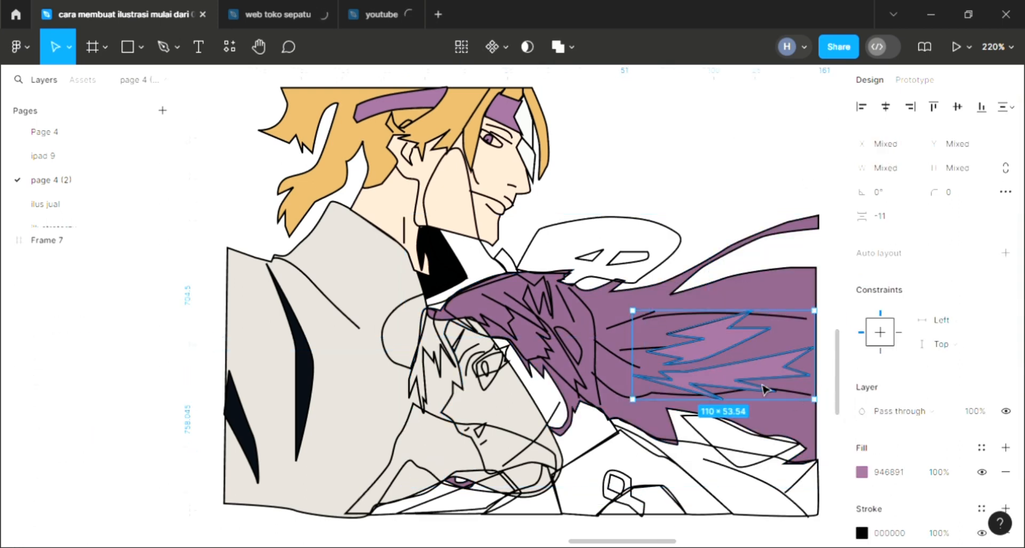
left_click(862, 472)
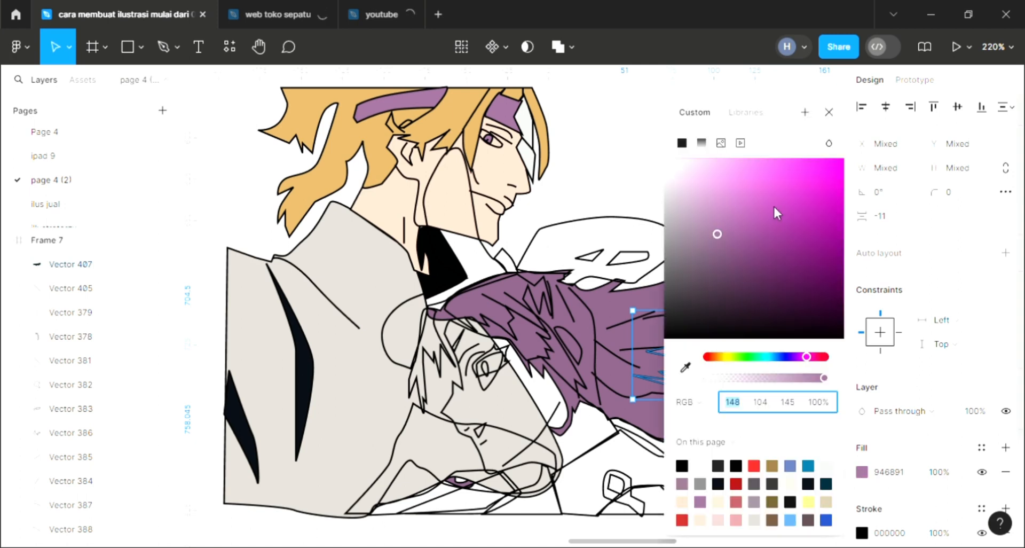
left_click(720, 214)
left_click(829, 113)
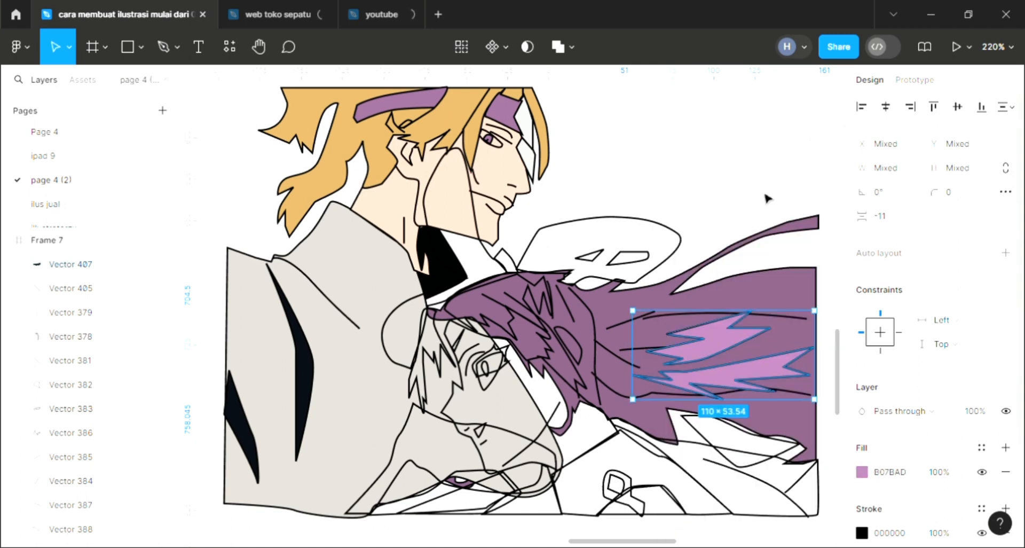
Fill the lower character's jagged fringe shape with light purple B07BAD sampled from the jagged strands
left_click(553, 306)
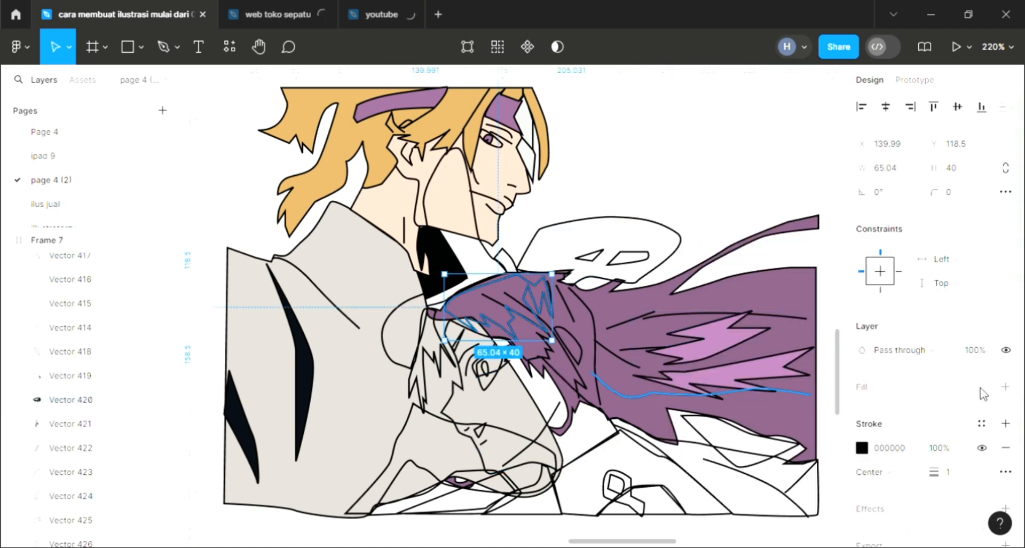
left_click(1005, 387)
scroll(782, 395, "up", 2)
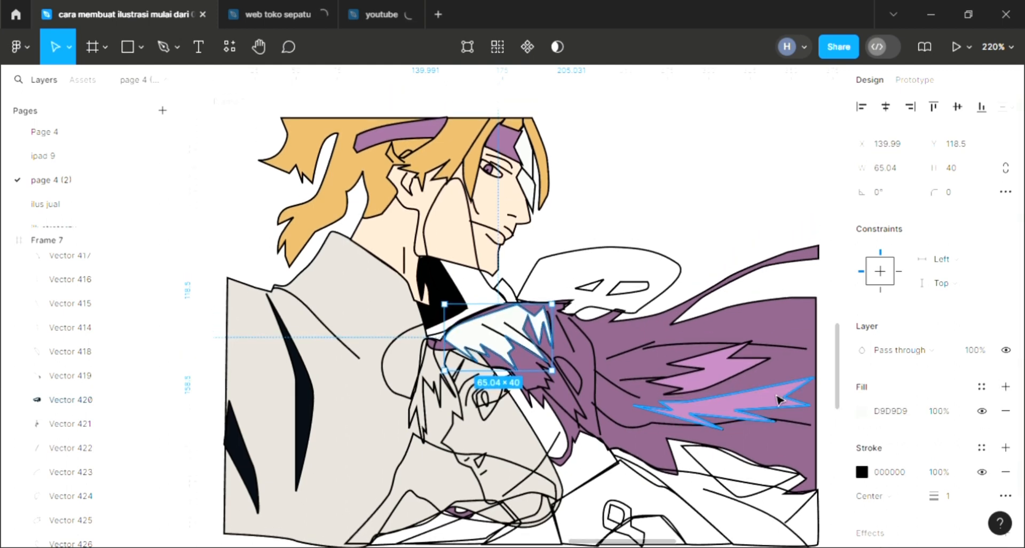
key("i")
left_click(732, 377)
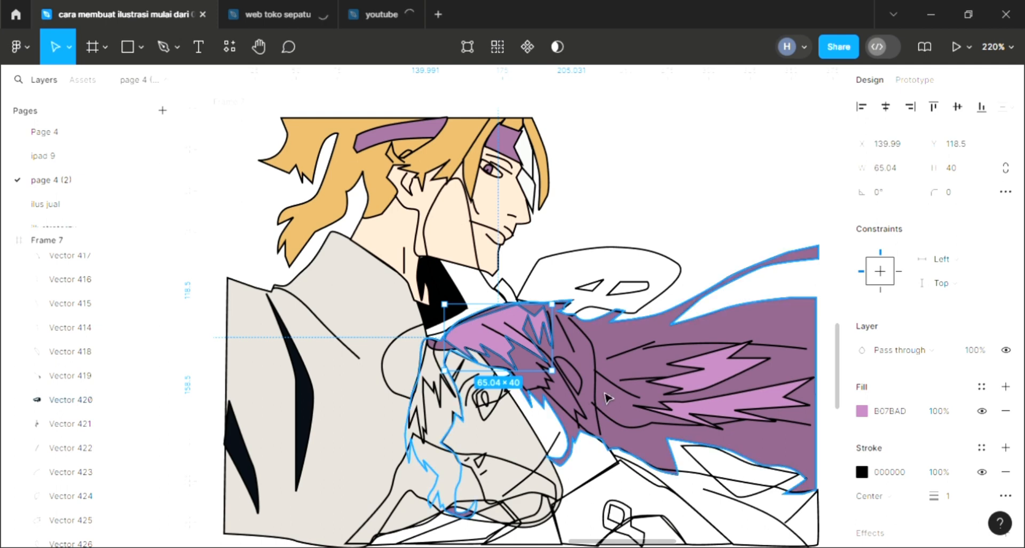
Fill the lower character's ear shape with skin tone F3CEBC sampled from the upper character's skin
left_click(552, 396)
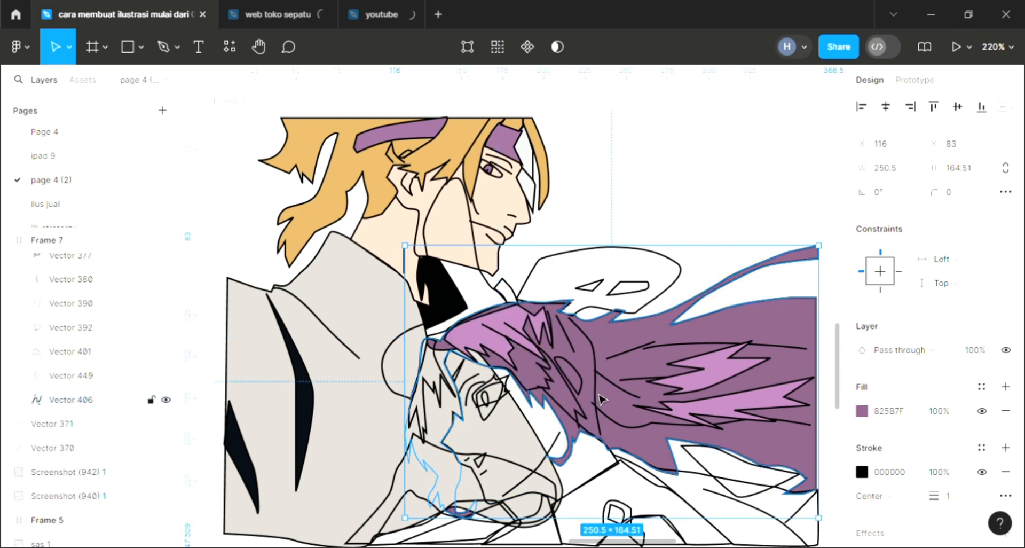
left_click(1006, 389)
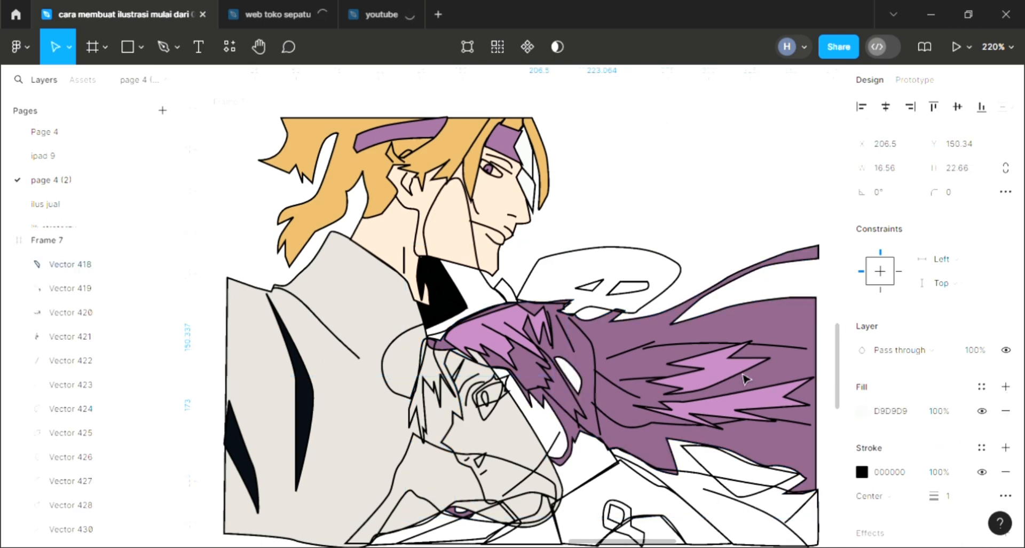
key("i")
left_click(463, 255)
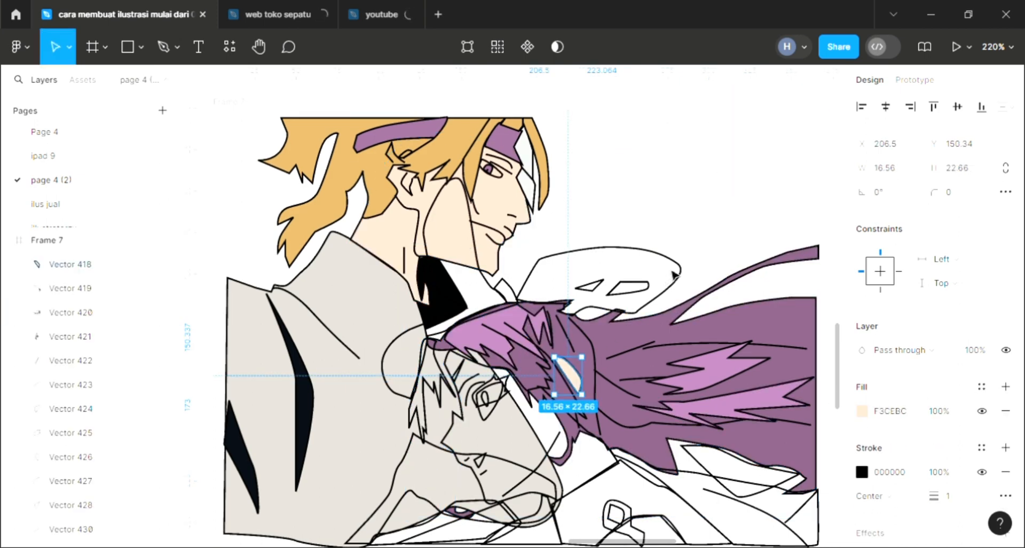
Add a D9D9D9 fill to the large rounded shape above the flowing hair and send it to the back
left_click(677, 270)
left_click(1006, 386)
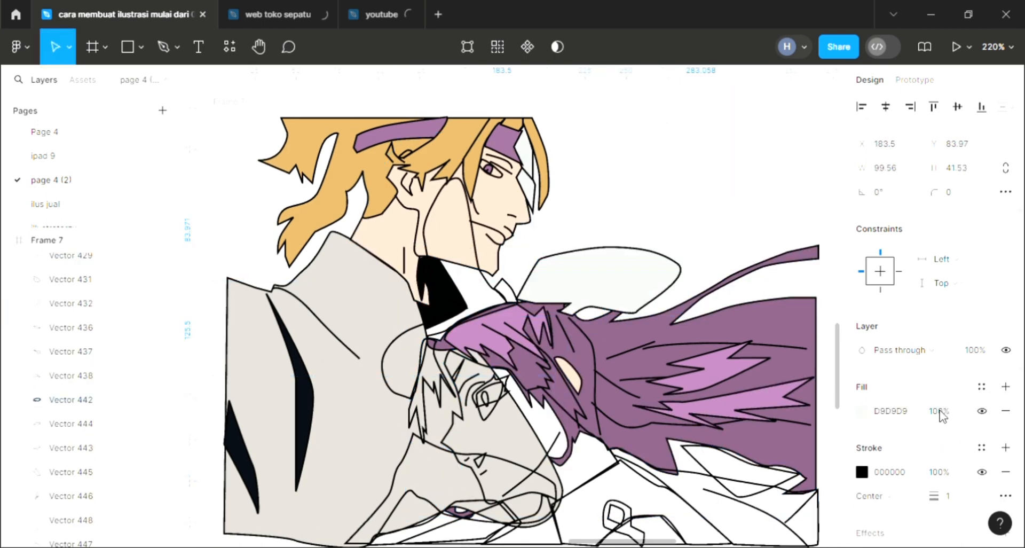
key("ctrl+shift+bracketleft")
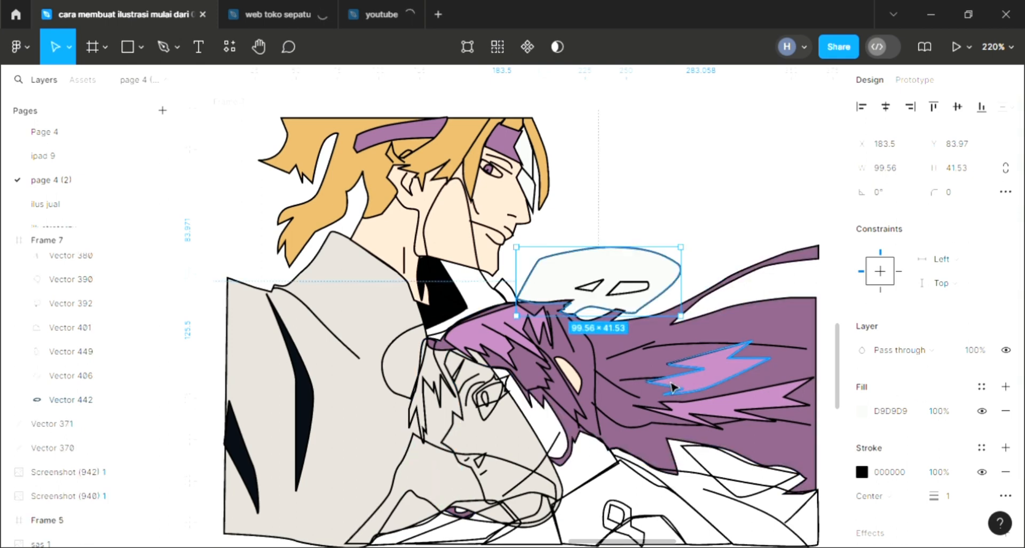
Fill the two small cut-out shapes inside the large rounded shape with white FFFFFF sampled from the canvas
scroll(91, 321, "up", 4)
left_click(71, 263)
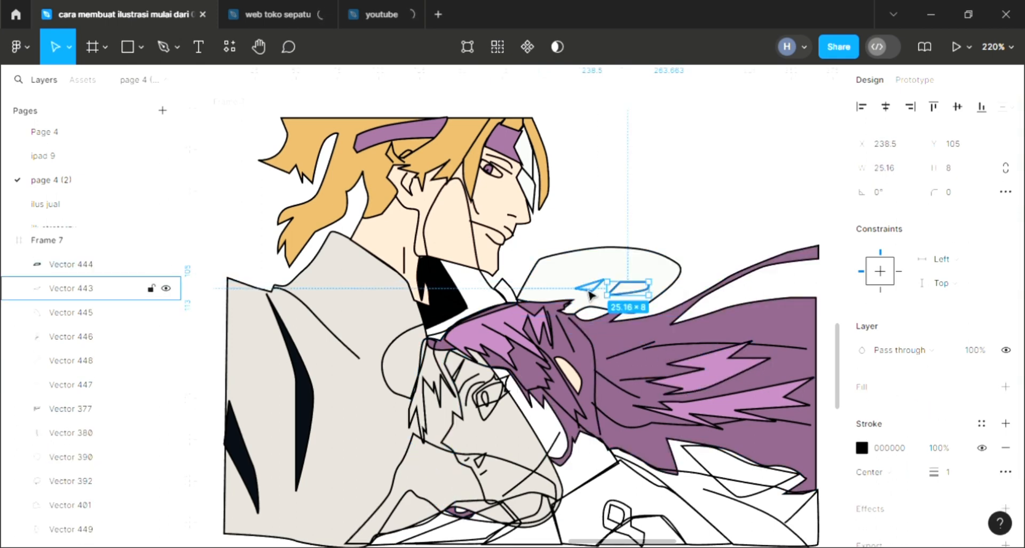
left_click(71, 288, "shift")
left_click(1007, 447)
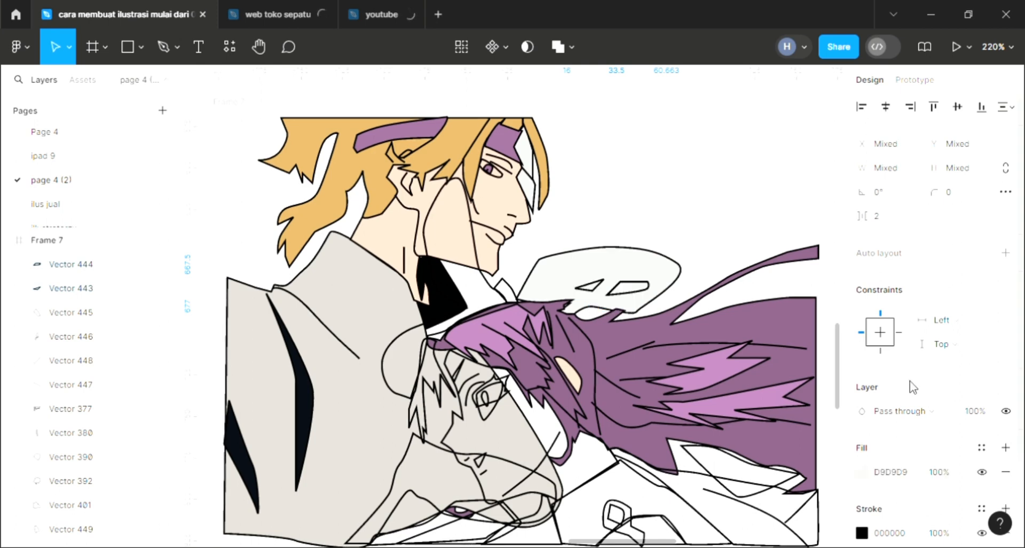
key("i")
left_click(733, 462)
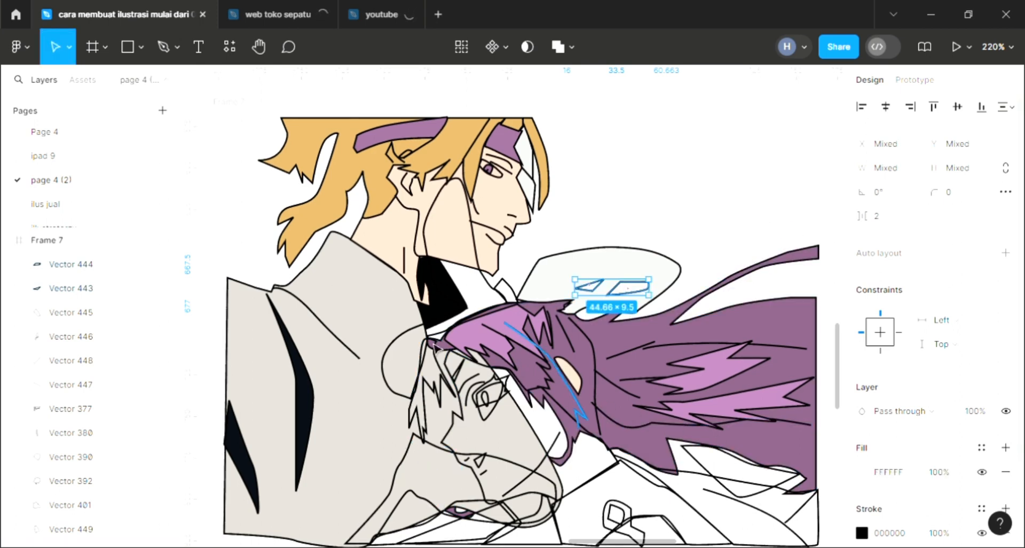
Add a D9D9D9 fill to the long curved shape running from the upper character's cheek to the lower character's head
left_click(458, 308)
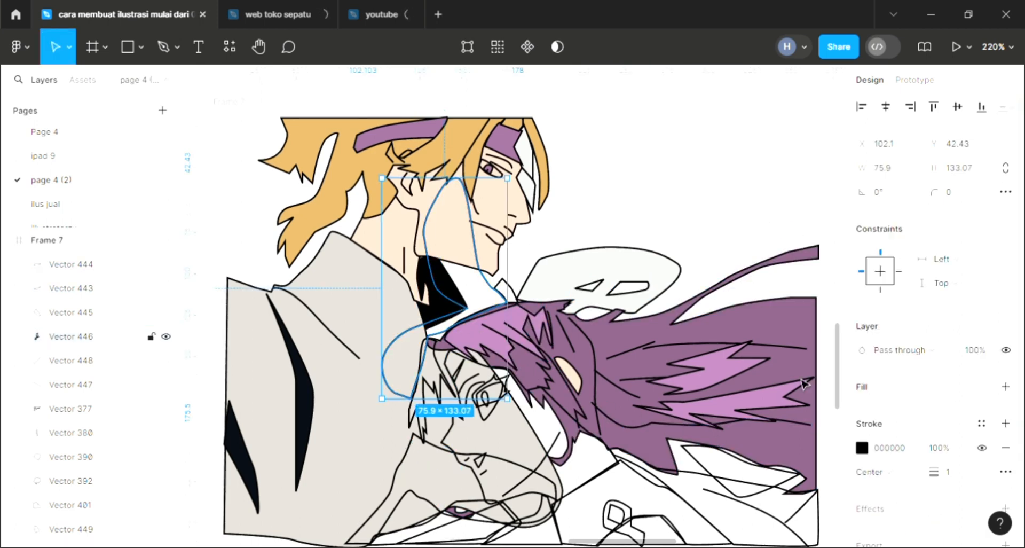
left_click(1007, 386)
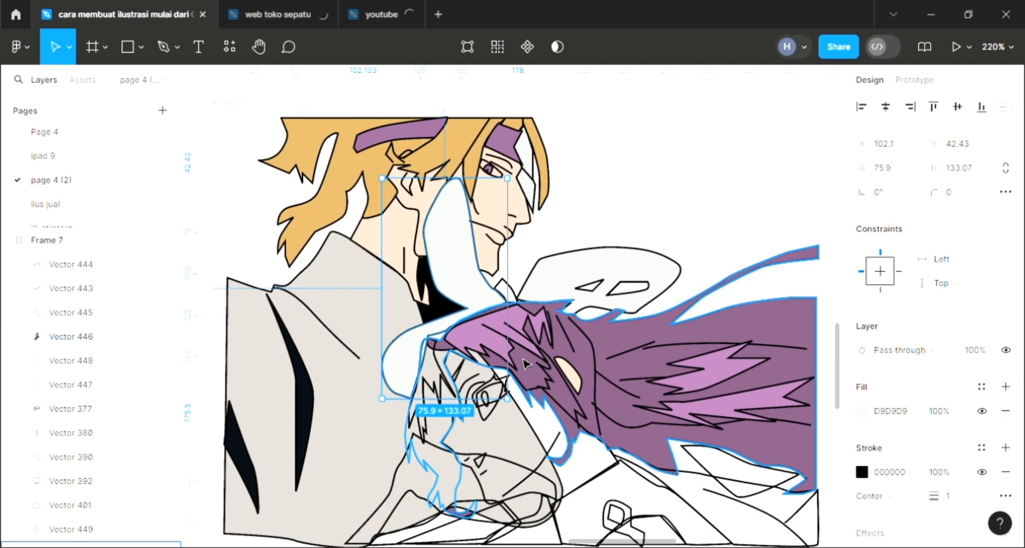
key("i")
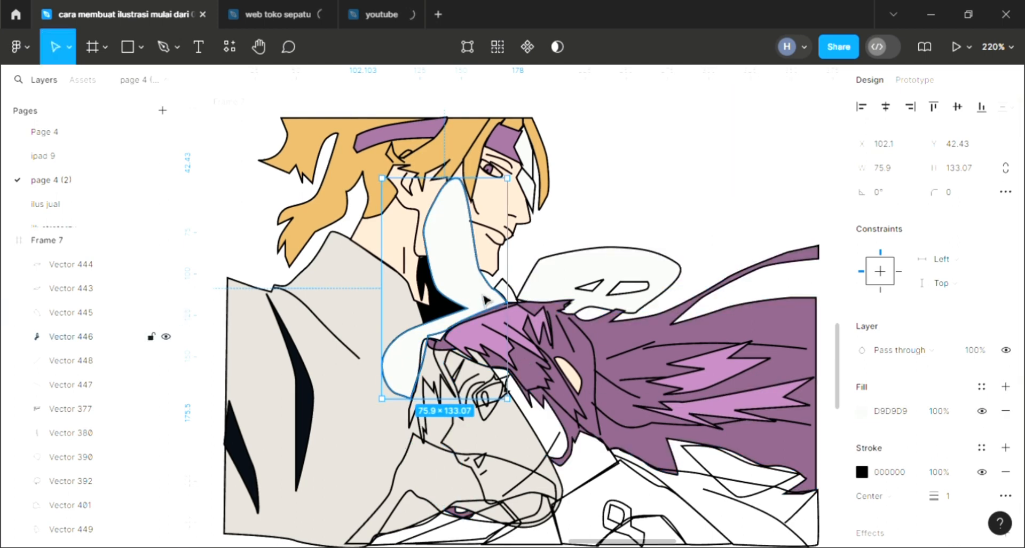
Try sending the long curved shape between the two characters to the back
key("ctrl+shift+bracketleft")
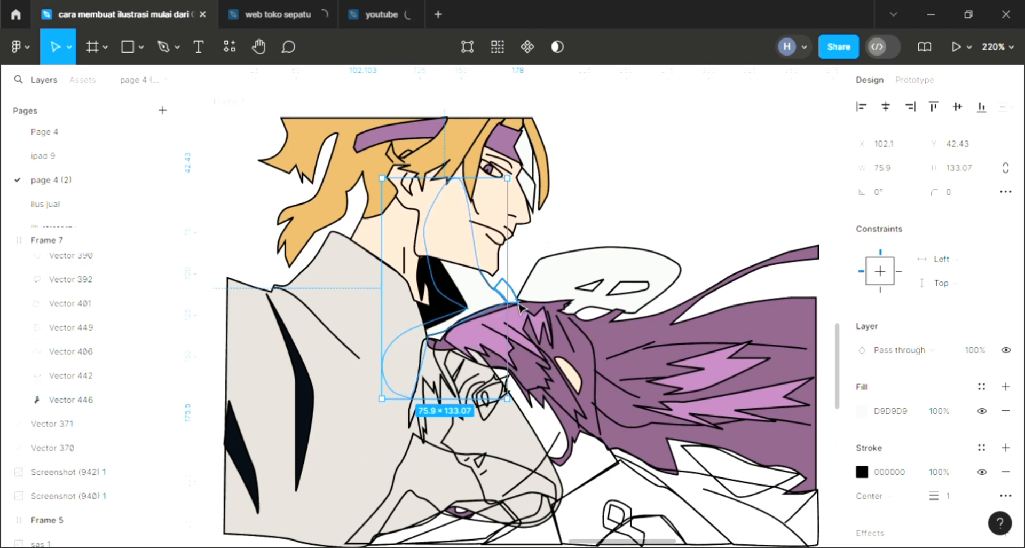
left_click(497, 292)
key("ctrl+z")
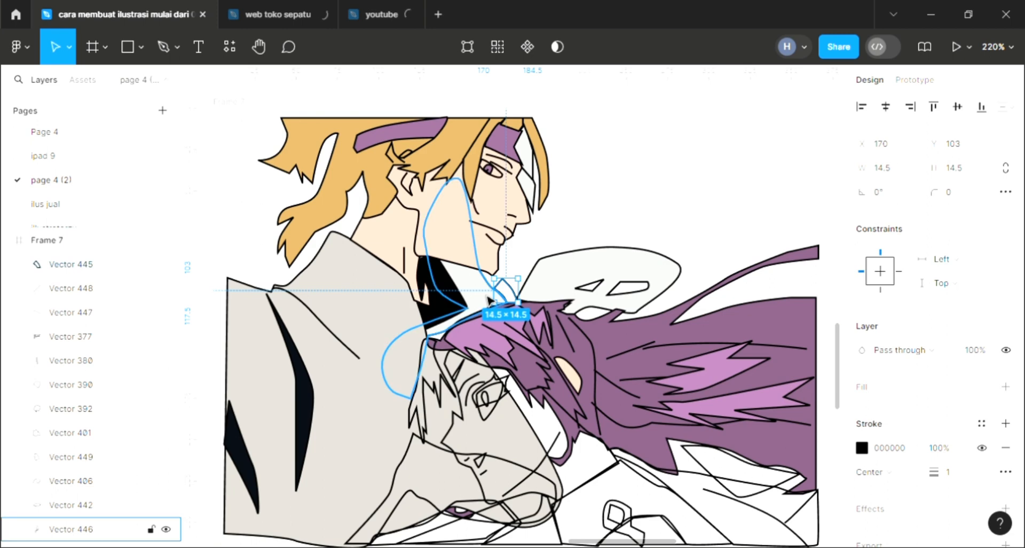
key("ctrl+z")
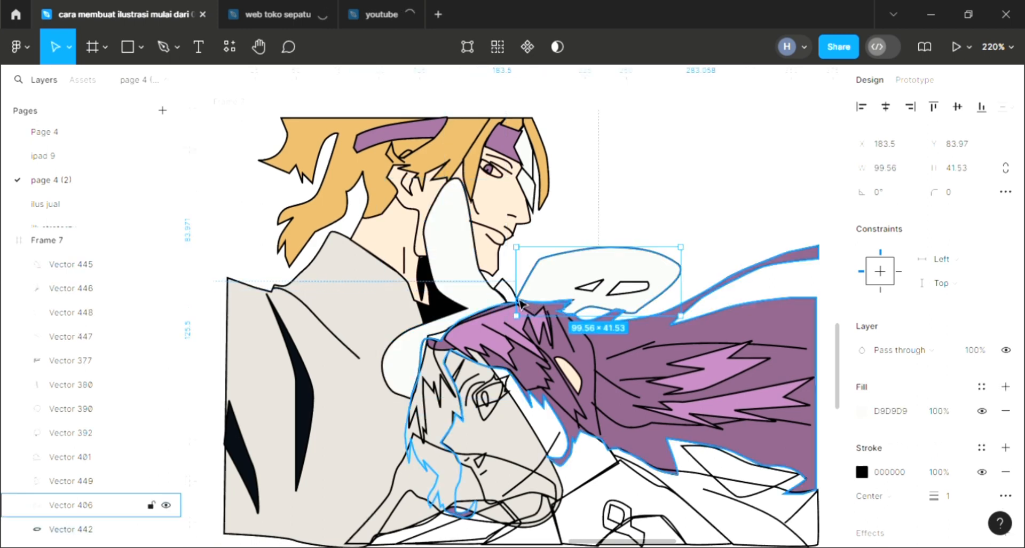
Fill the small shape below the upper character's chin with golden D0A660 sampled from the blond hair
left_click(510, 297)
left_click(516, 294)
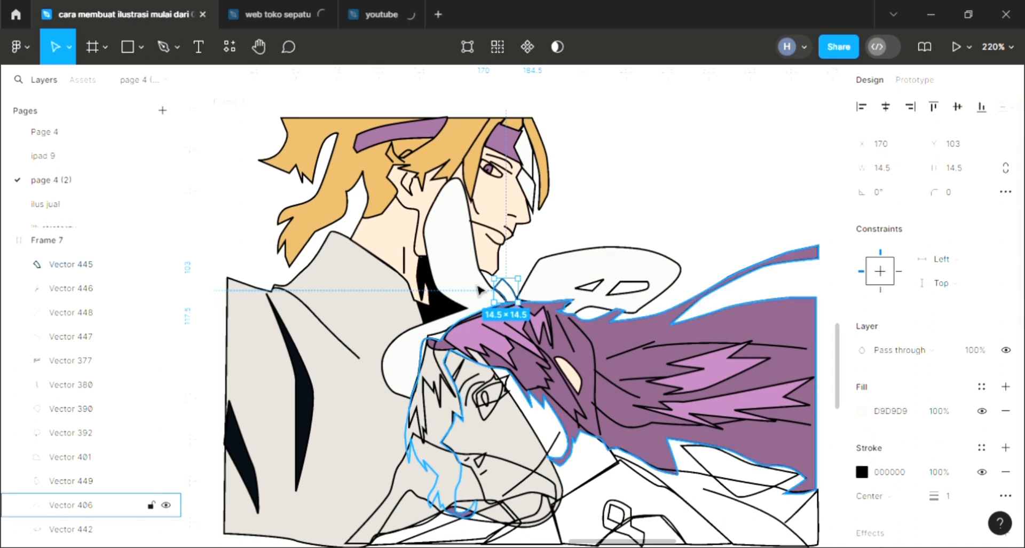
key("i")
left_click(381, 199)
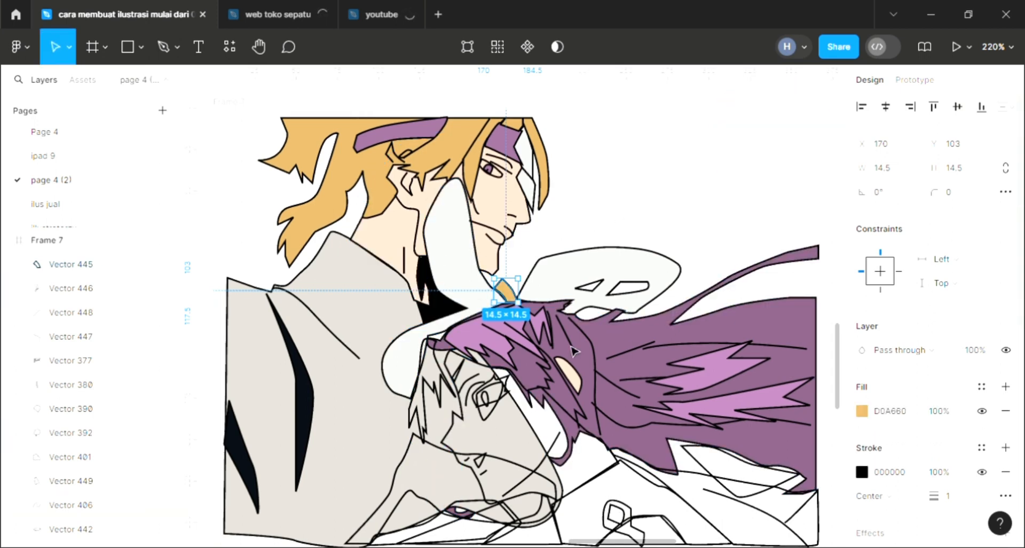
Fill the jagged hair lock beside the lower character's face with light purple sampled from the hair strands
left_click(594, 236)
left_click(438, 399)
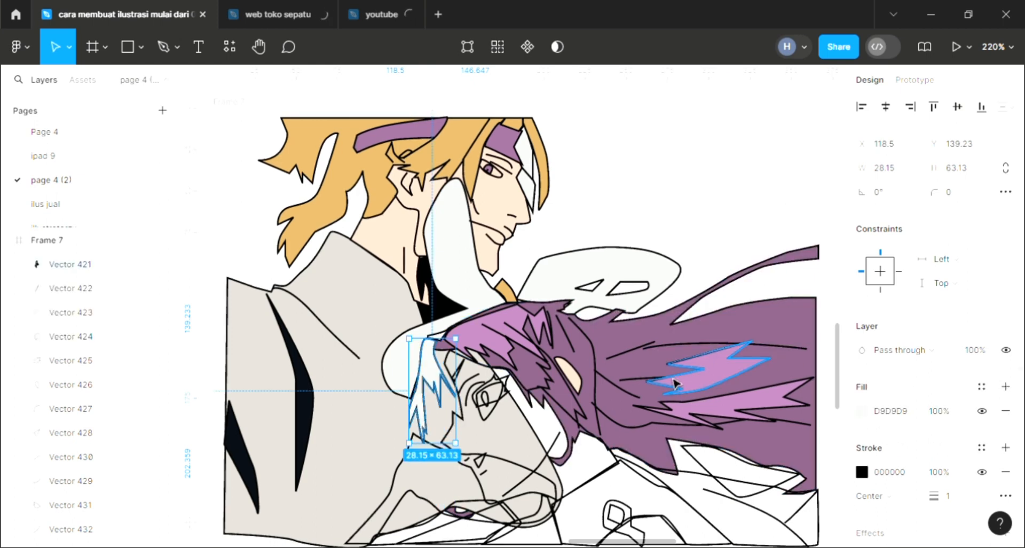
key("i")
left_click(608, 448)
Send the upper character's large CBC6C0 jacket shape to the back, behind the lower character's face and hair shapes
left_click(441, 482)
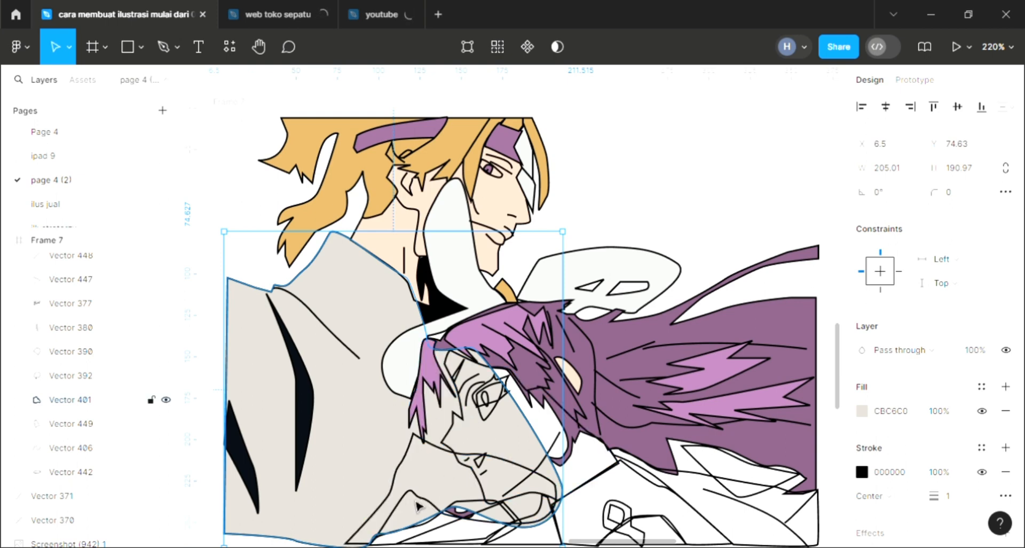
left_click(456, 460)
scroll(459, 461, "down", 2)
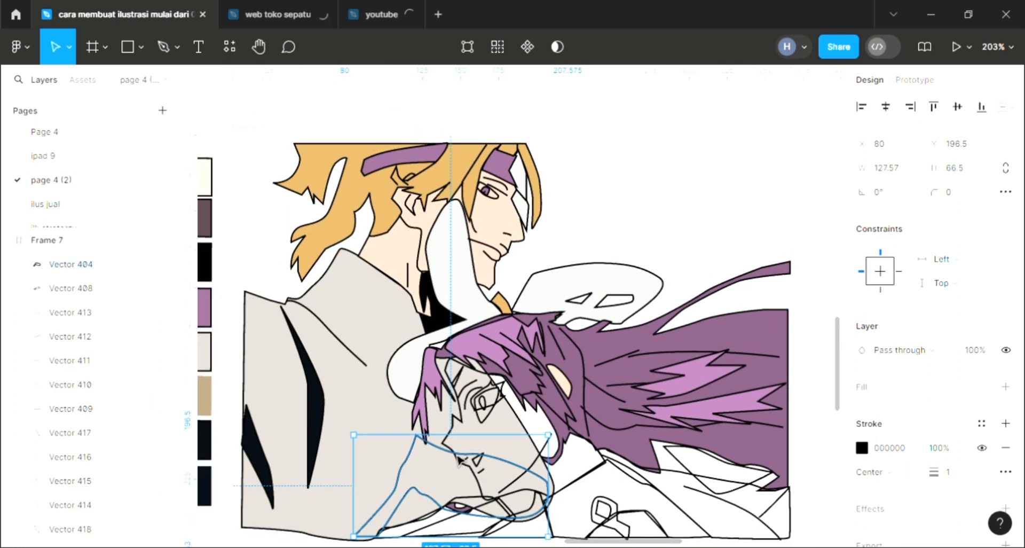
left_click(432, 475)
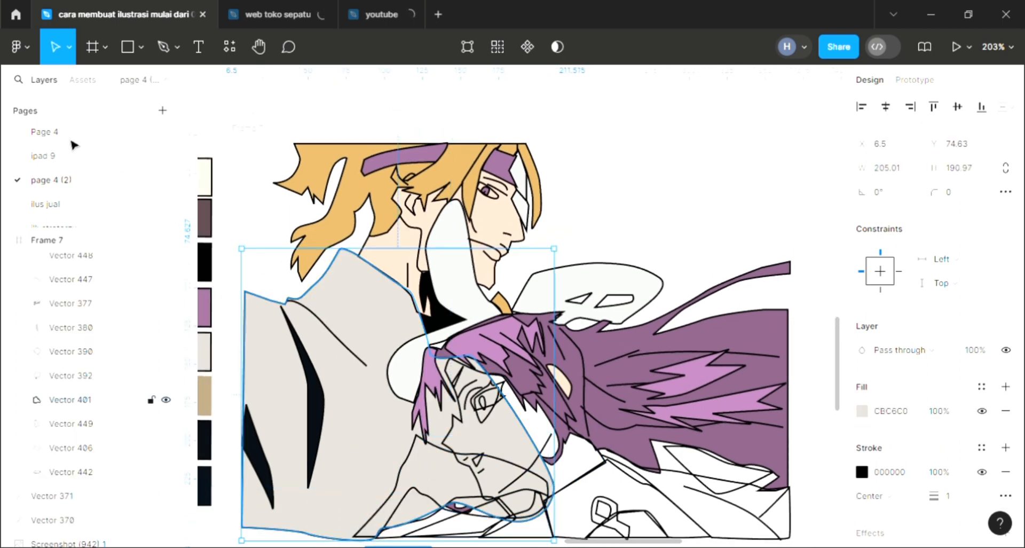
left_click(164, 46)
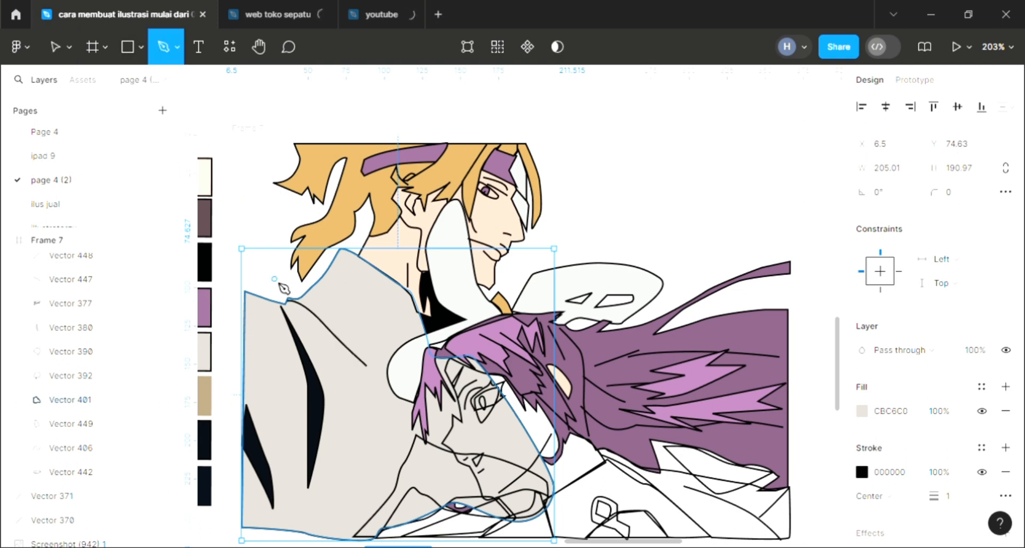
scroll(284, 288, "down", 2)
scroll(484, 433, "up", 2)
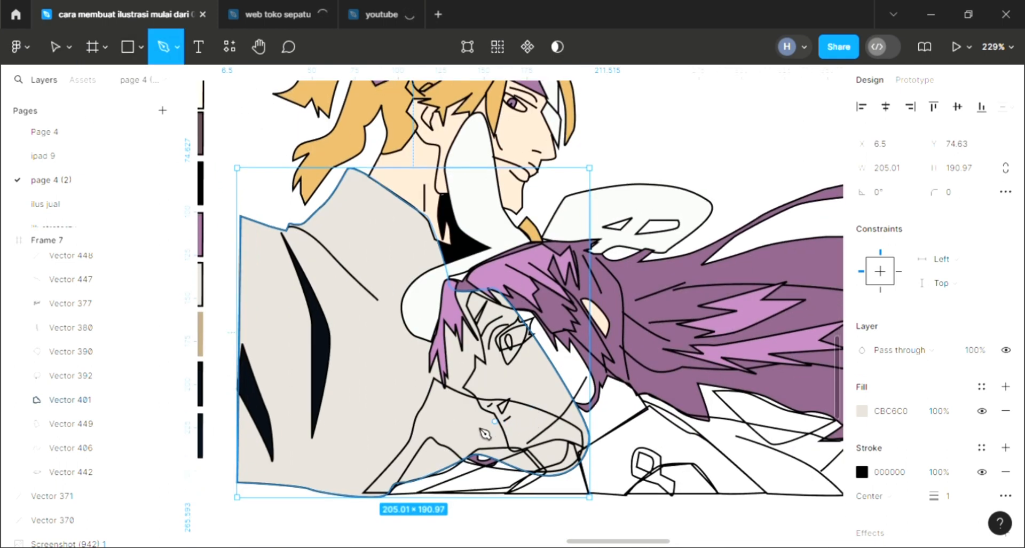
left_click(55, 47)
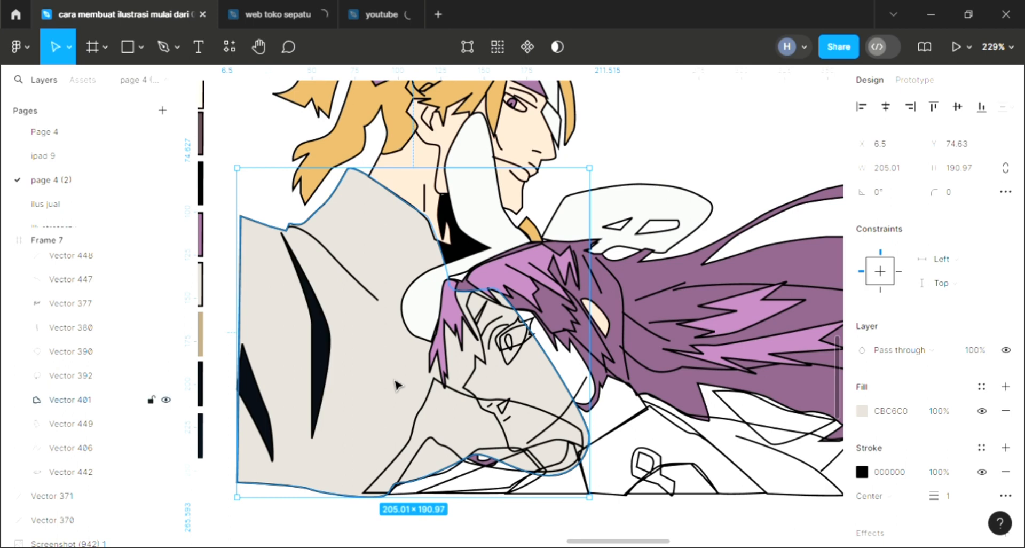
key("ctrl+shift+bracketleft")
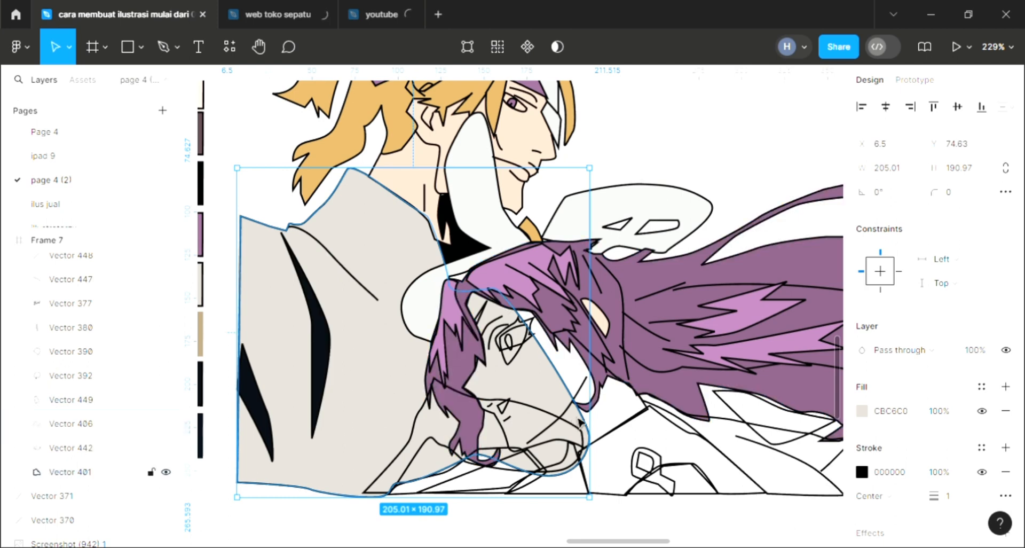
scroll(470, 417, "down", 2)
left_click(699, 205)
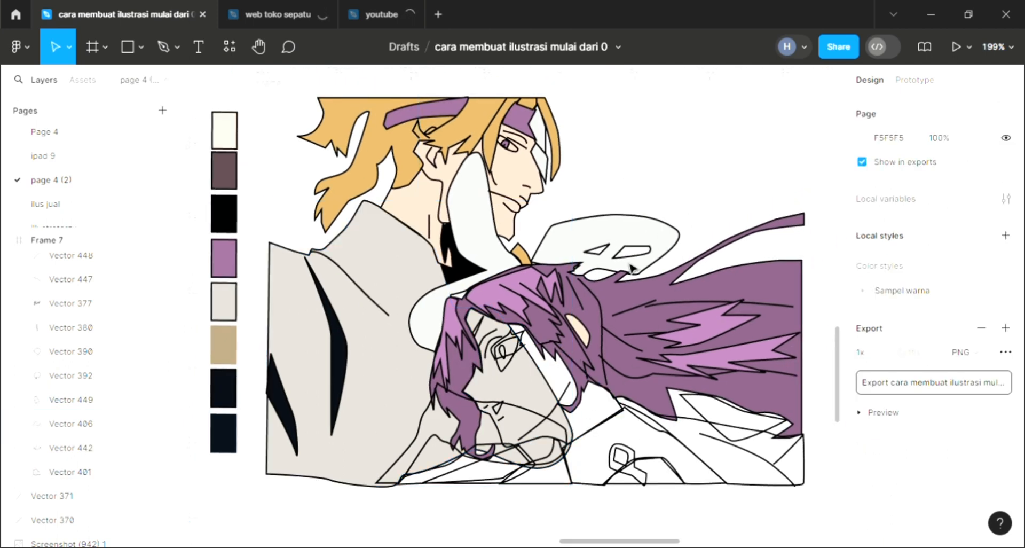
Recolour the outline of the thin sliver on the lower character's forehead with purple (RGB 130, 91, 127) sampled from the hair
scroll(504, 353, "up", 3)
scroll(504, 353, "up", 2)
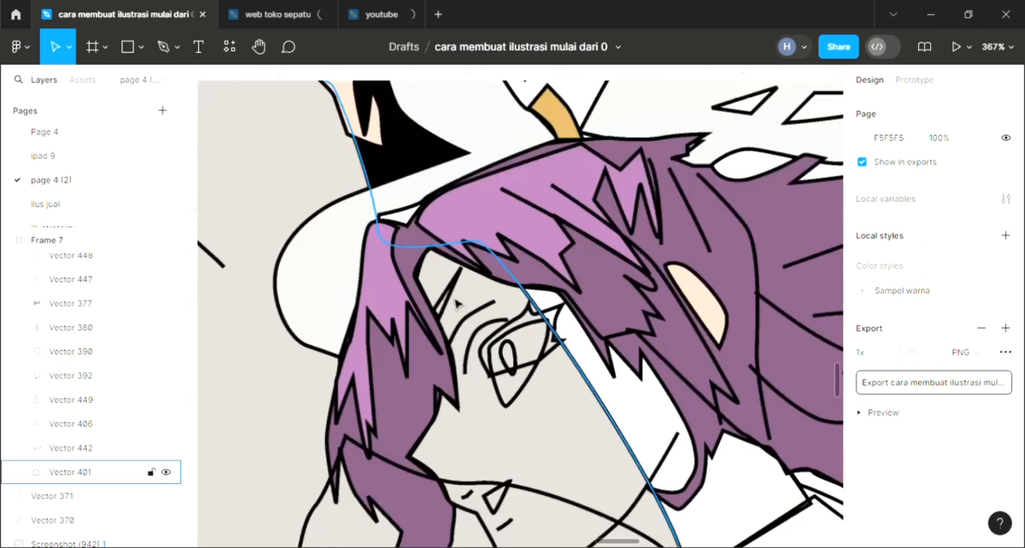
left_click(449, 291)
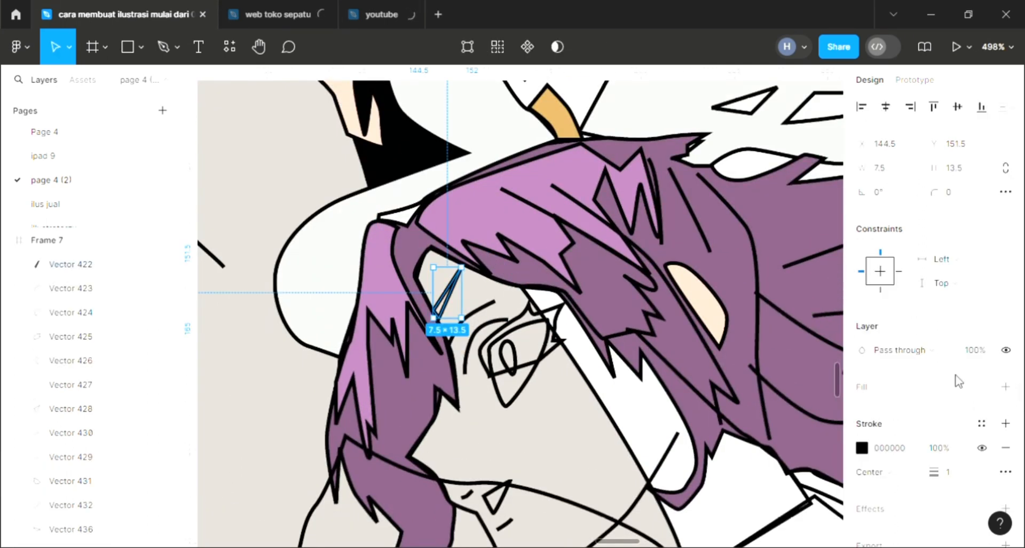
key("i")
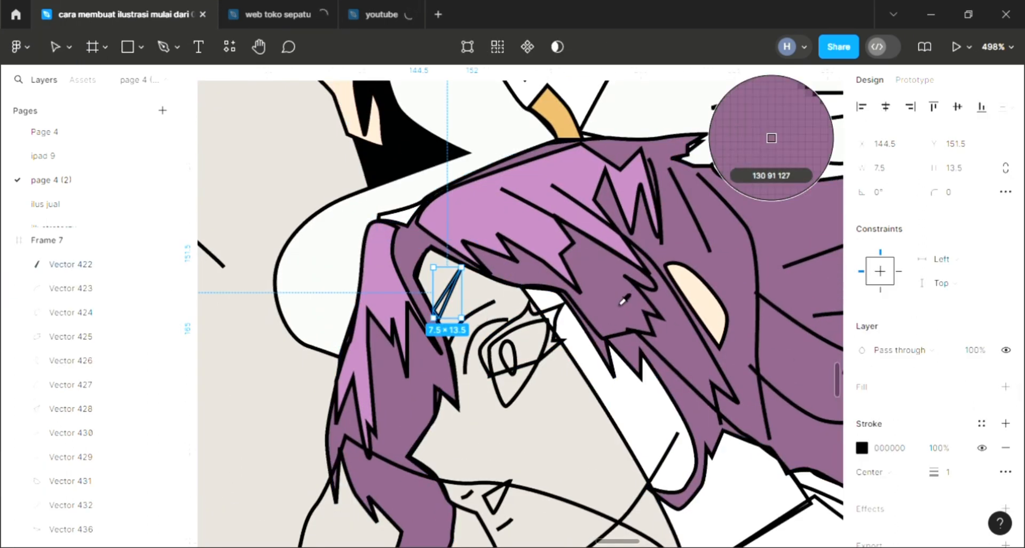
left_click(771, 138)
Fill the lower character's eyelash shape with dark 090D14 sampled from the palette and move it two levels backward
left_click(514, 330)
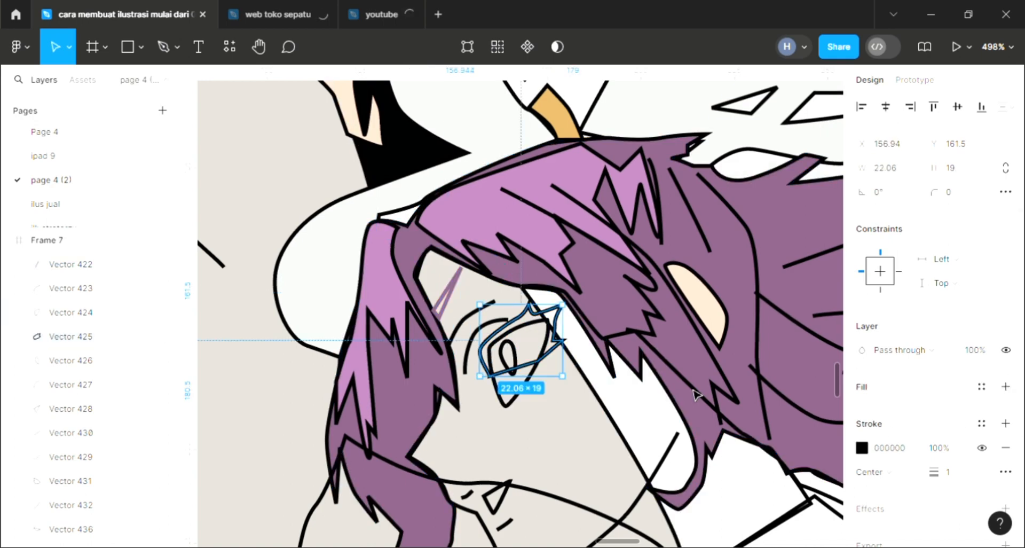
scroll(694, 394, "down", 6)
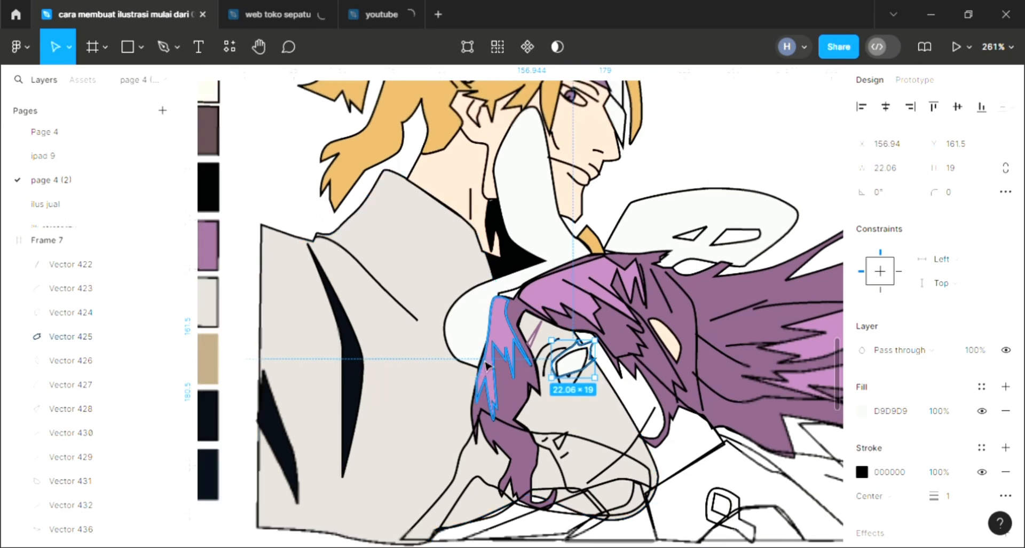
key("i")
left_click(771, 138)
scroll(611, 392, "up", 3)
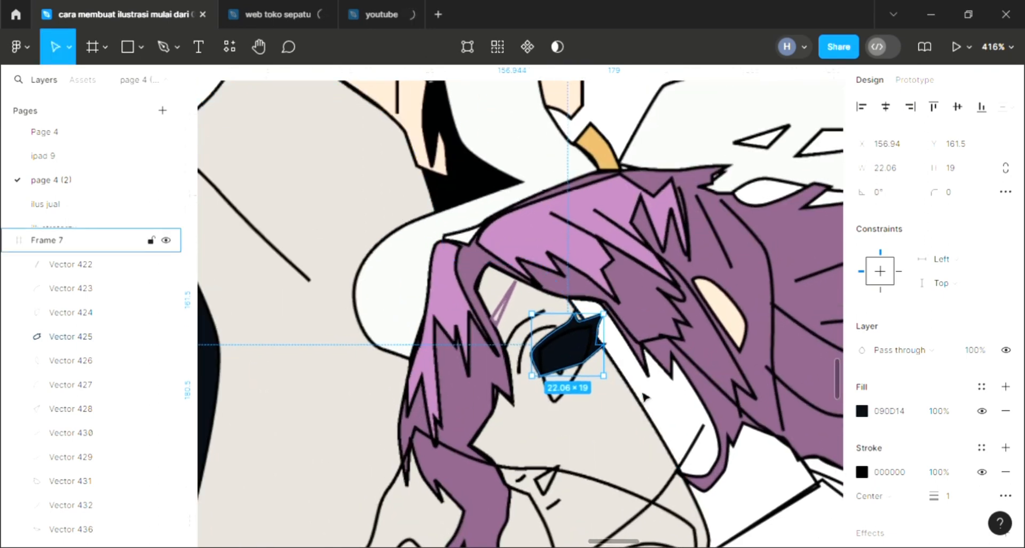
scroll(646, 397, "up", 1)
key("ctrl+[")
key("ctrl+[")
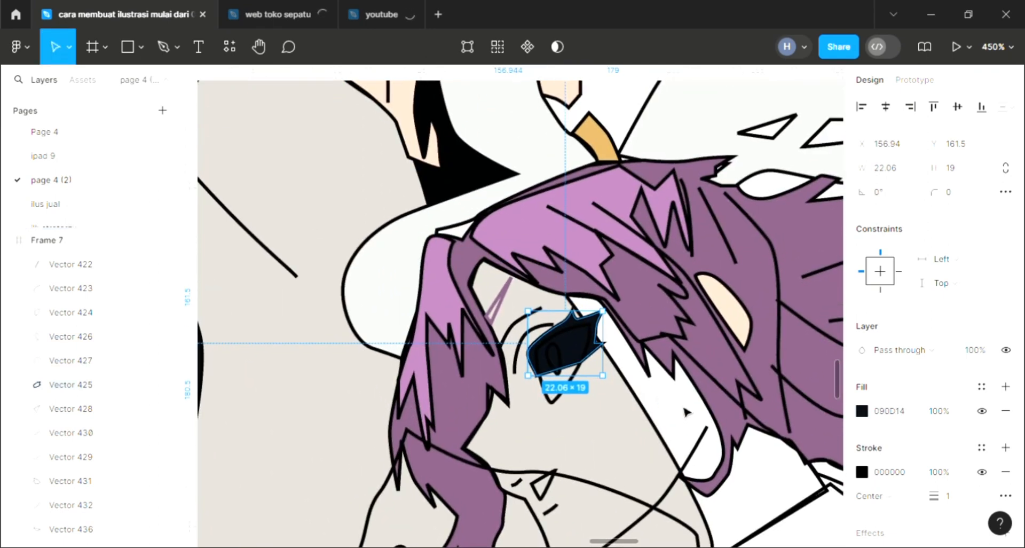
Fill the small iris oval in the lower character's eye with purple (RGB 130, 91, 127) sampled from the hair
left_click(553, 357)
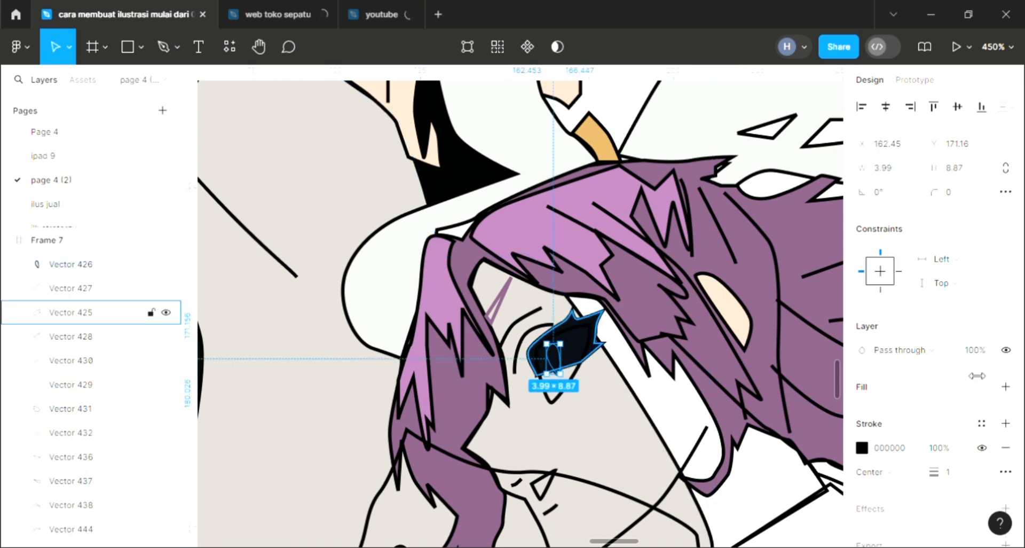
left_click(1006, 386)
key("i")
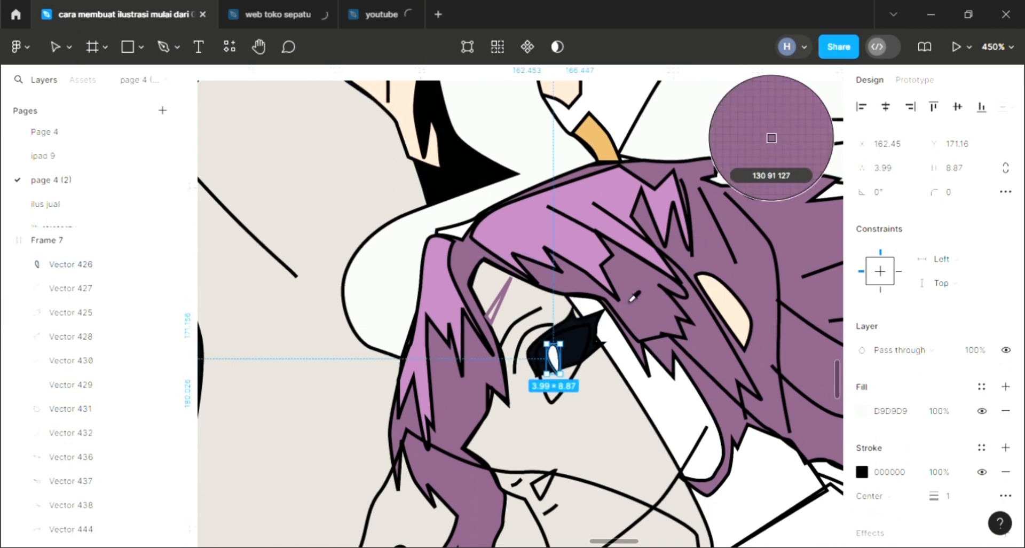
left_click(583, 405)
Fill the lower character's eye shape with sampled white FFFFFF and move it one level backward, behind the iris
left_click(572, 393)
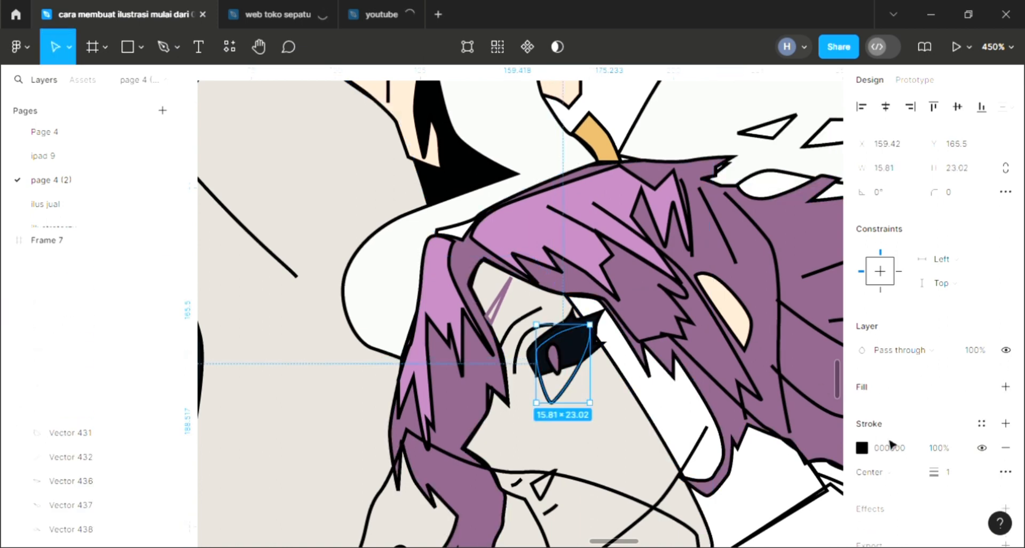
left_click(1006, 386)
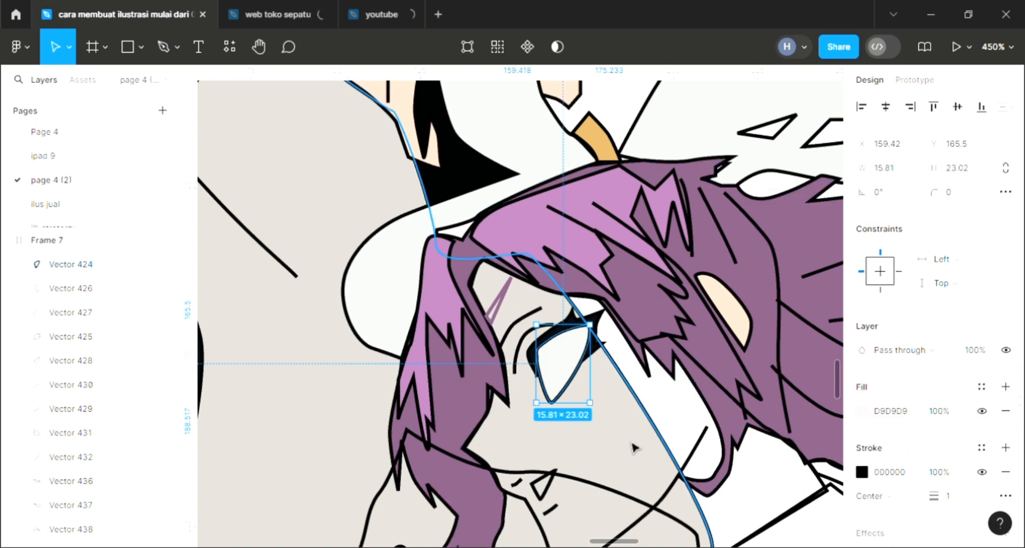
key("ctrl+bracketleft")
scroll(630, 444, "down", 5)
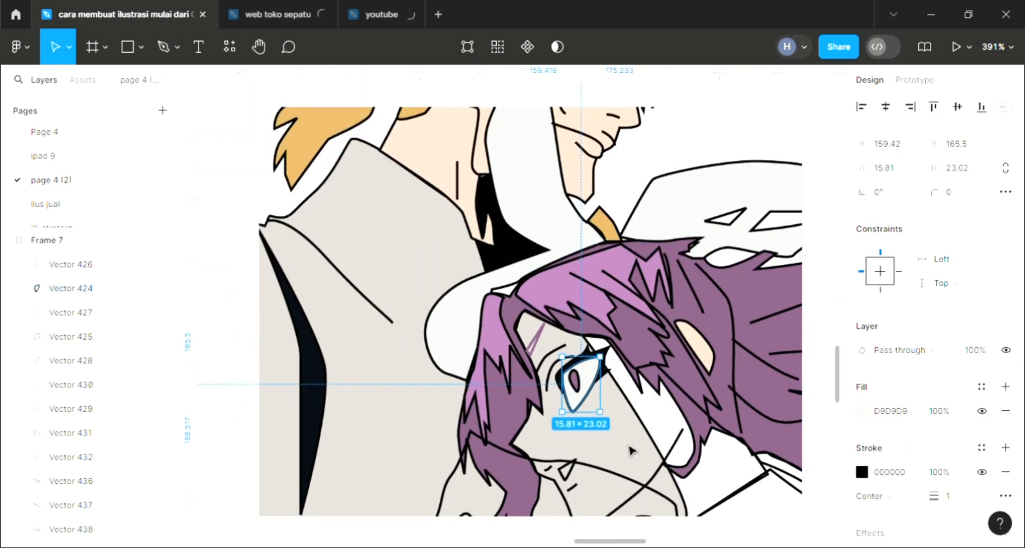
key("i")
scroll(658, 453, "down", 2)
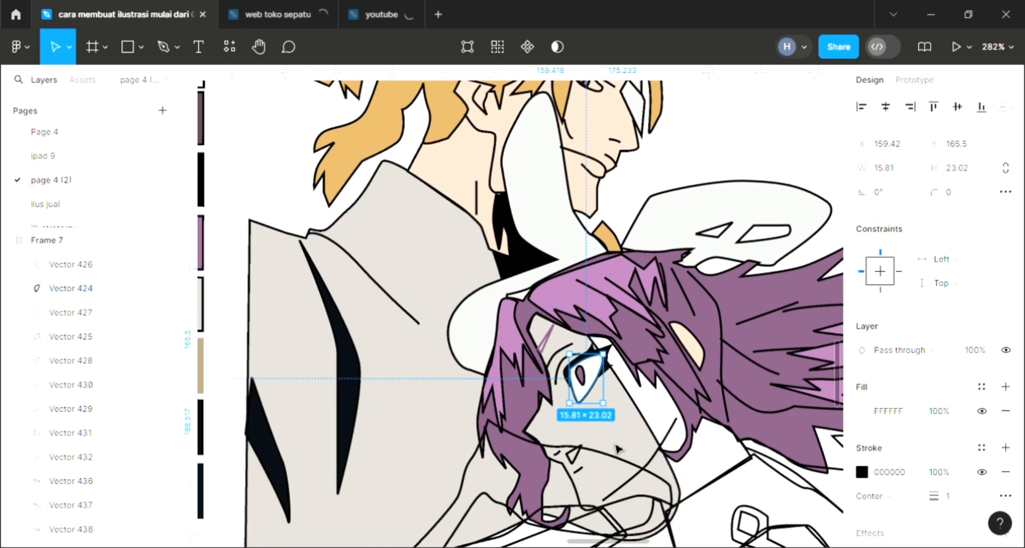
key("Escape")
Fill the small triangle at the lower character's mouth with sampled white FFFFFF
left_click(574, 422)
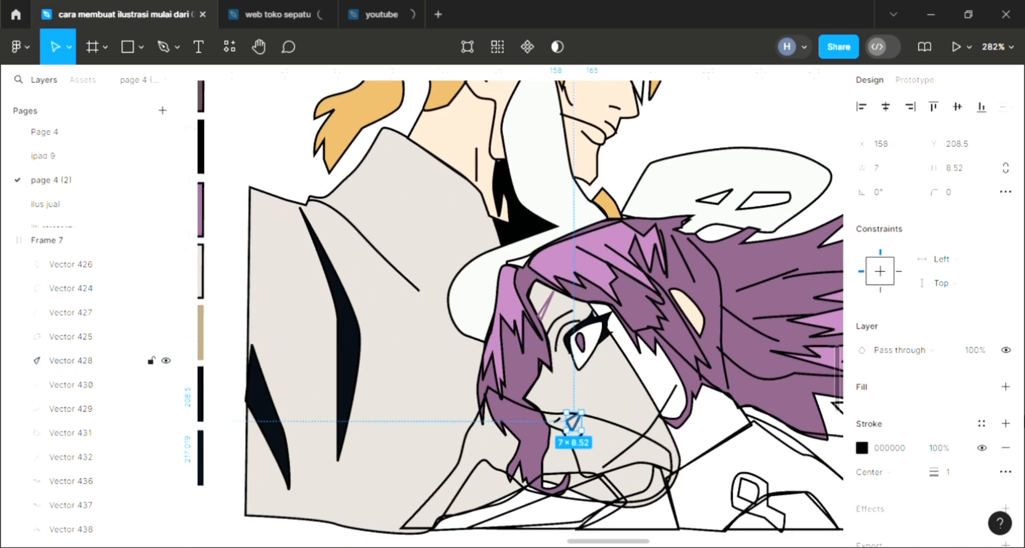
left_click(1003, 388)
key("i")
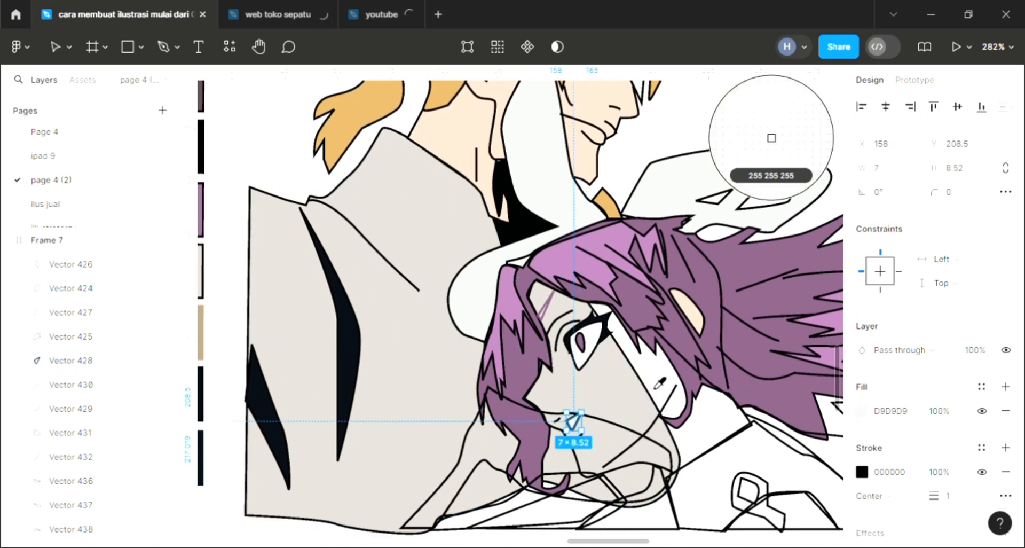
left_click(624, 443)
scroll(641, 433, "right", 2)
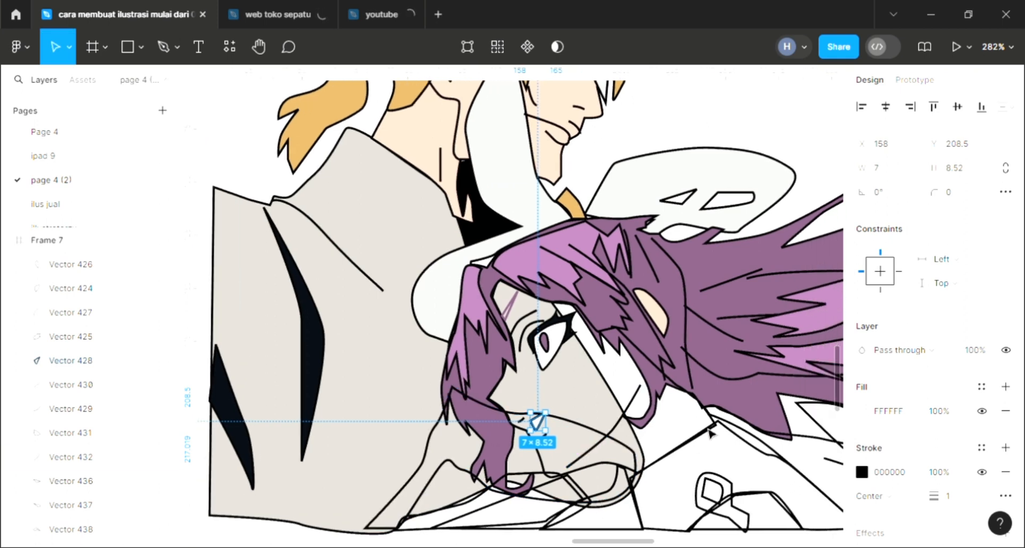
Fill the lower character's face shape with the skin tone F3CEBC sampled from the artwork
left_click(713, 425)
scroll(1004, 393, "down", 1)
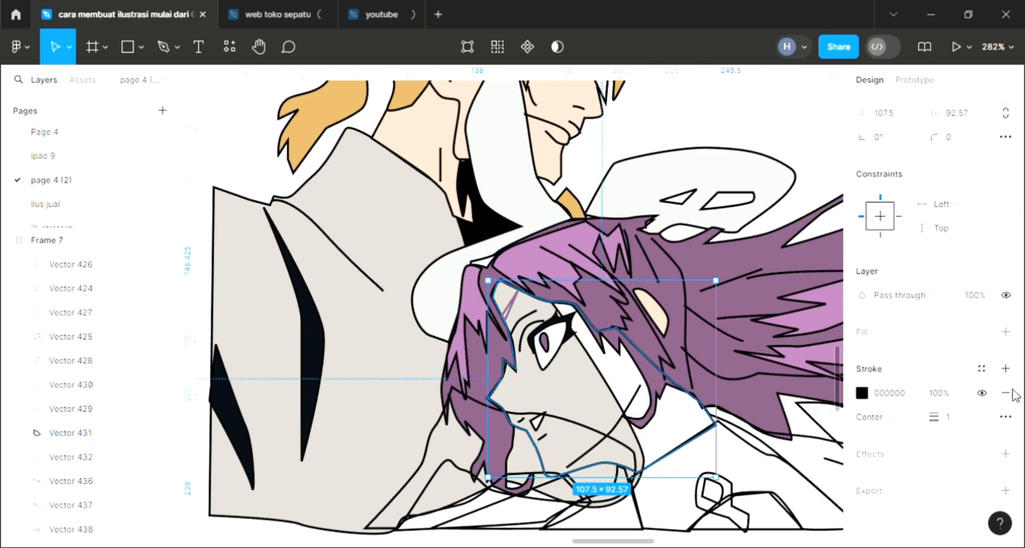
left_click(1006, 332)
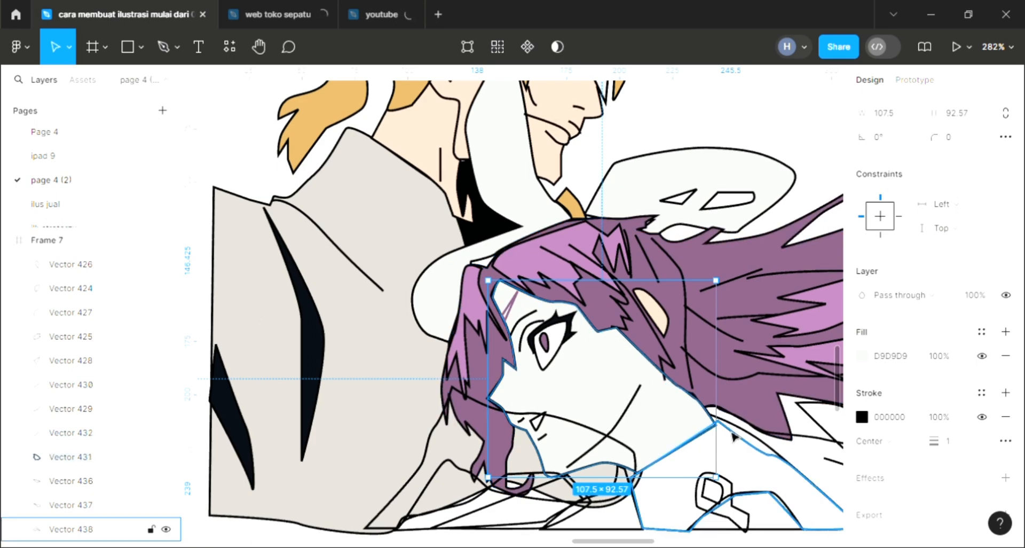
scroll(694, 395, "up", 1)
key("i")
left_click(652, 382)
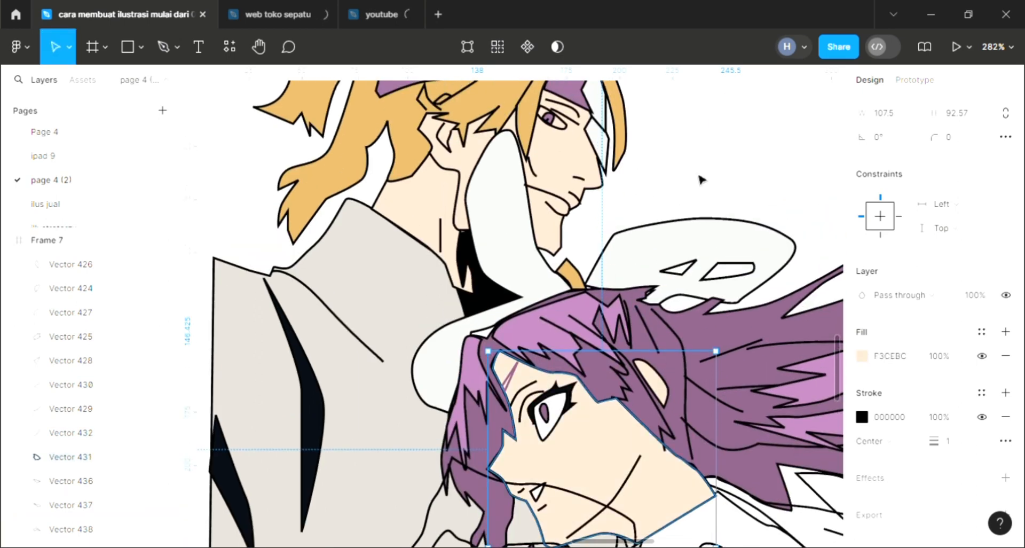
key("Escape")
key("shift+1")
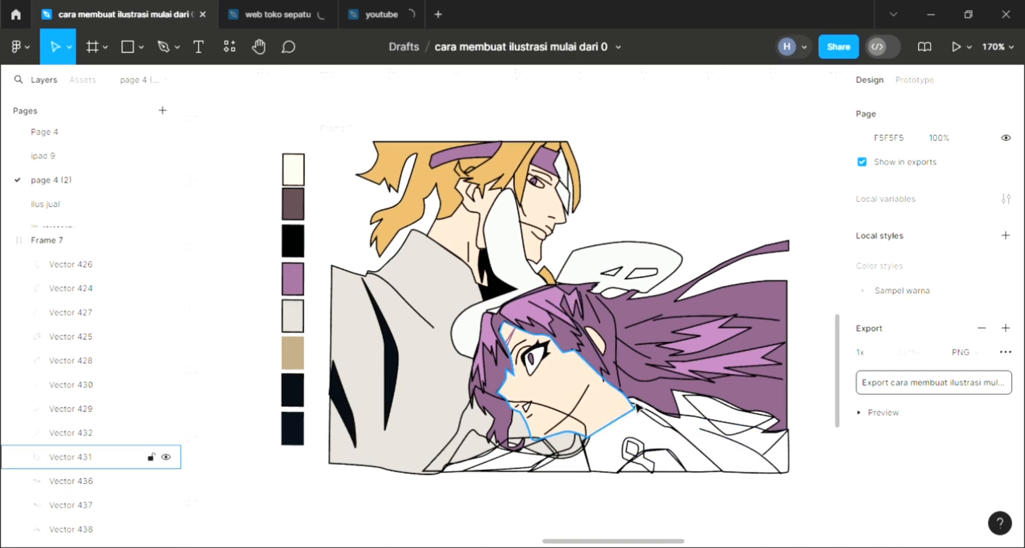
Fill the pointed clothing shape below the lower character's flowing hair with brown 5B464C sampled from the palette
left_click(698, 410)
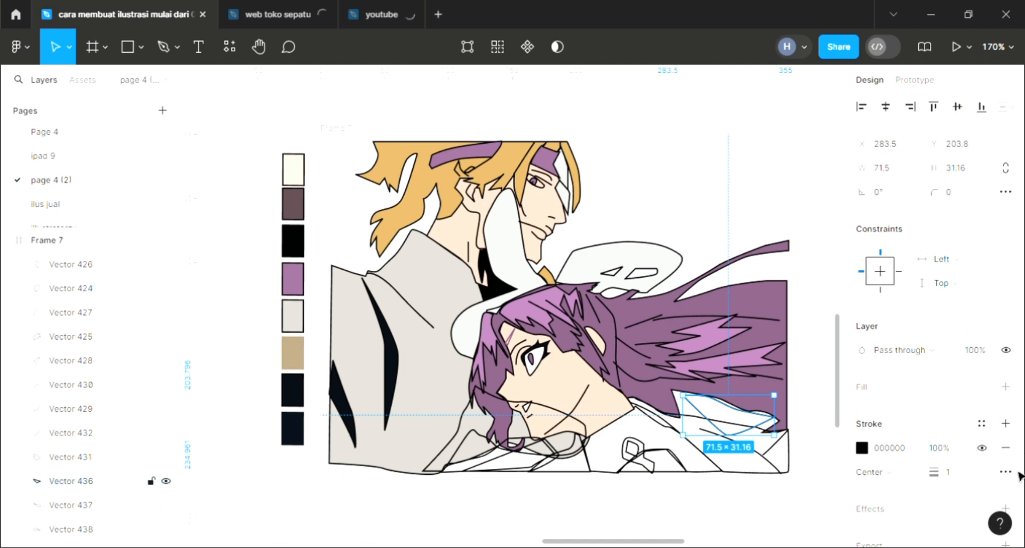
left_click(865, 401)
scroll(374, 410, "up", 2)
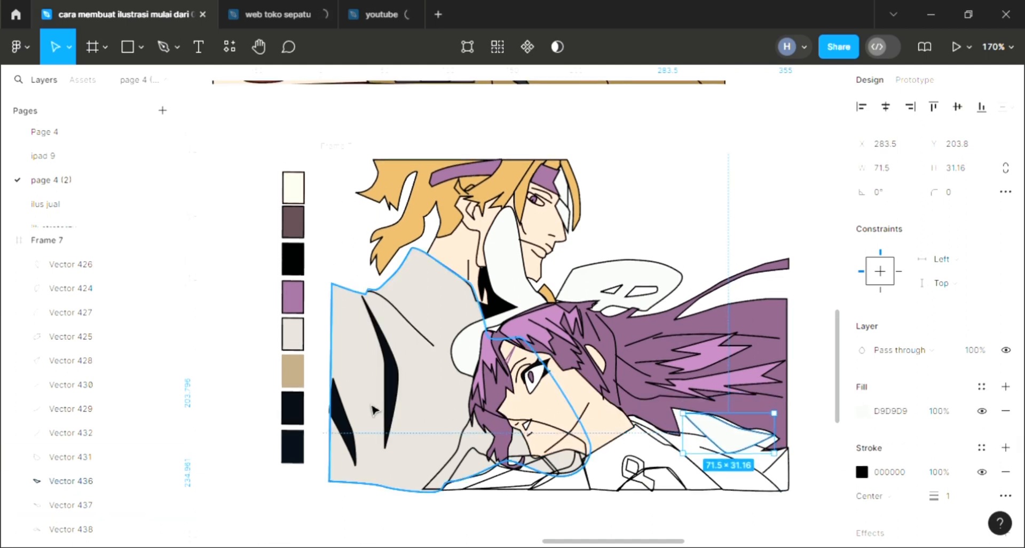
key("i")
left_click(292, 221)
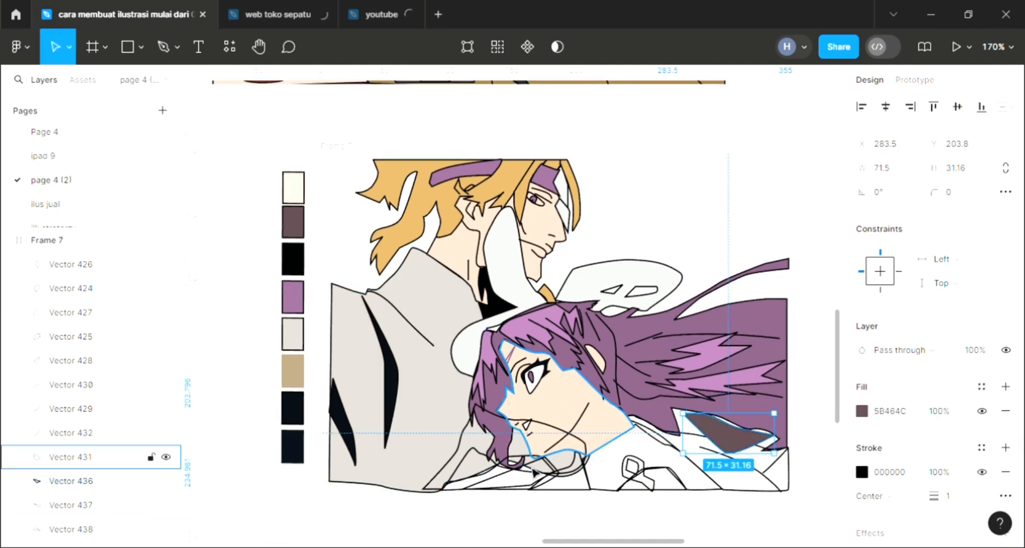
left_click(507, 497)
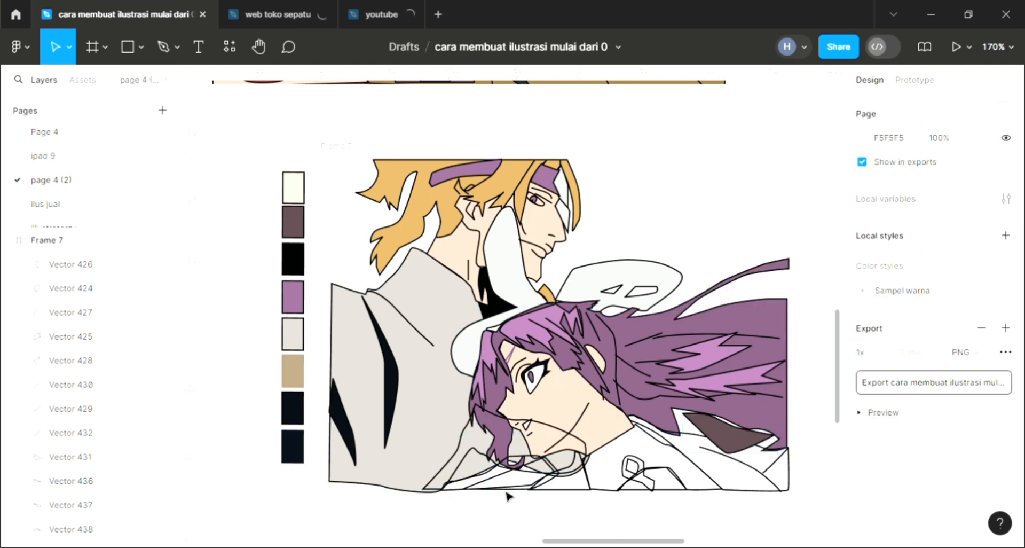
Add a fill to the long collar shape below the lower character's chin and join its open end points to close the outline
left_click(527, 491)
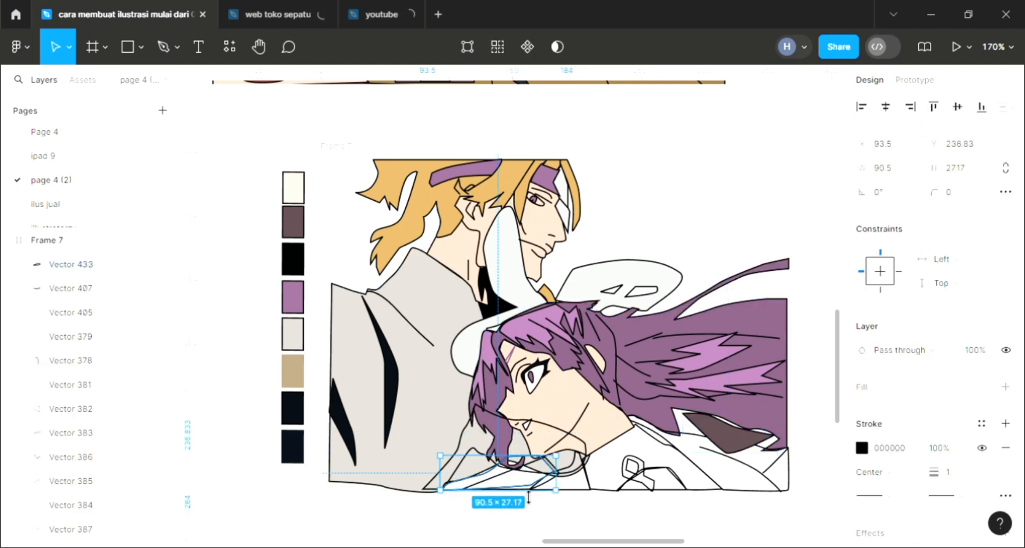
scroll(529, 497, "up", 2, "ctrl")
left_click(1007, 387)
scroll(636, 436, "down", 1, "ctrl")
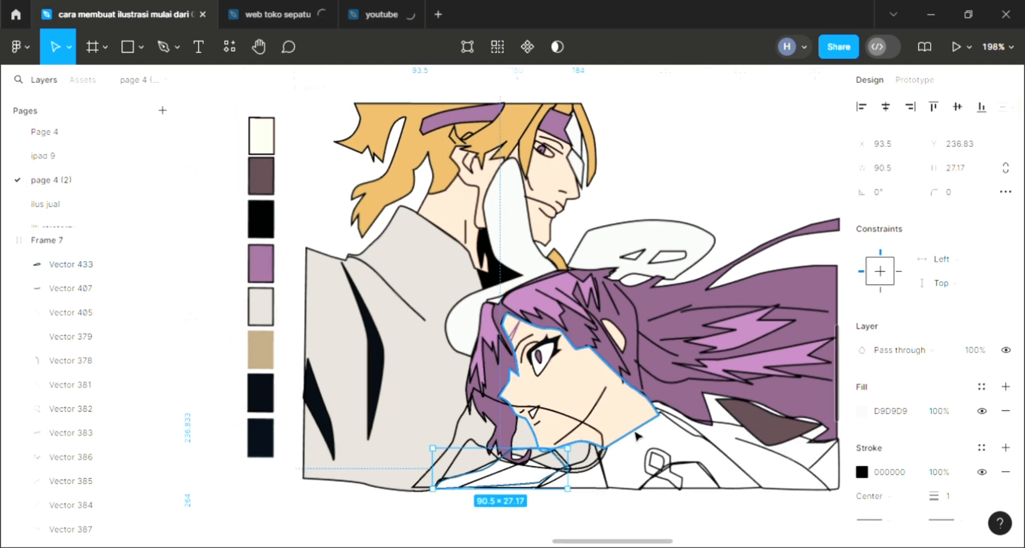
scroll(521, 471, "up", 5, "ctrl")
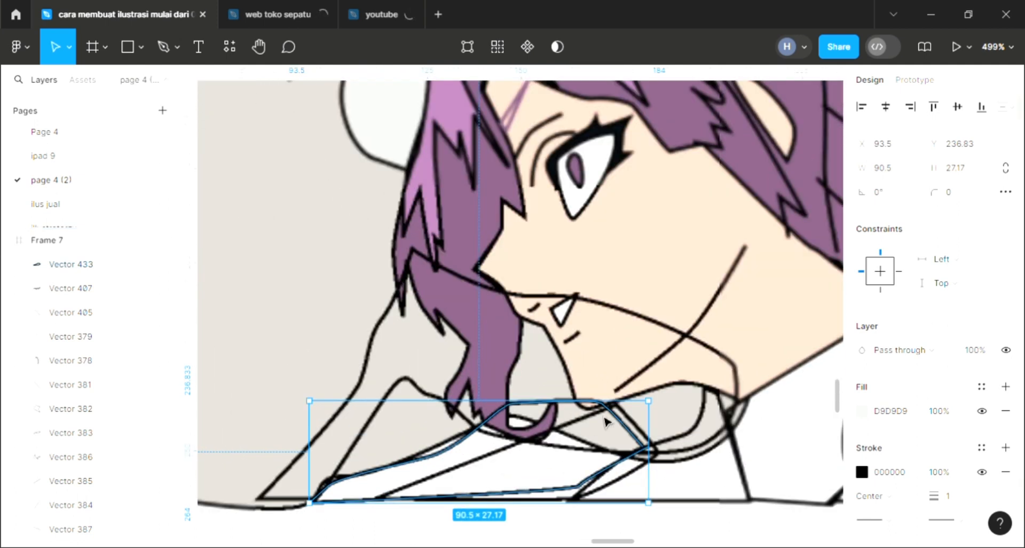
double_click(610, 415)
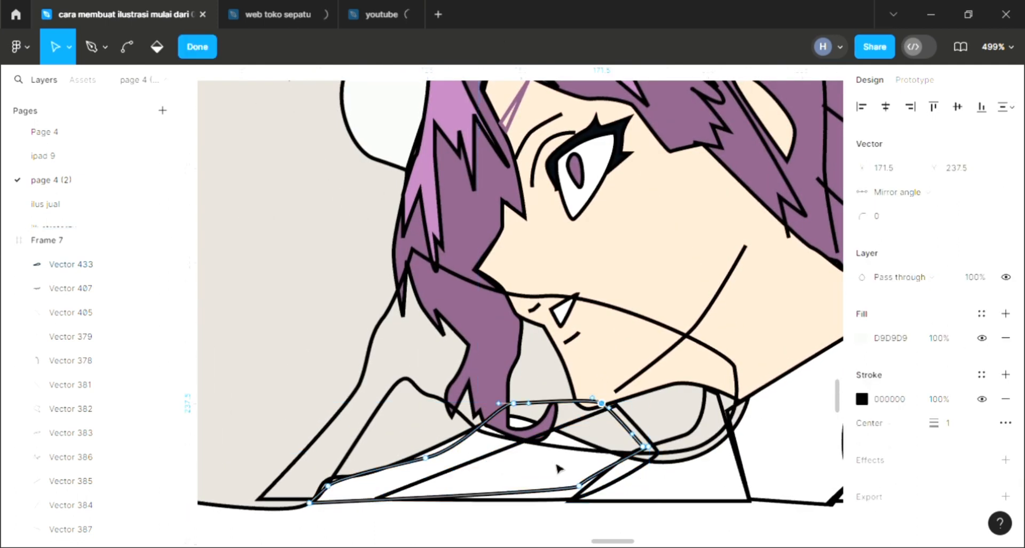
scroll(305, 510, "up", 3, "ctrl")
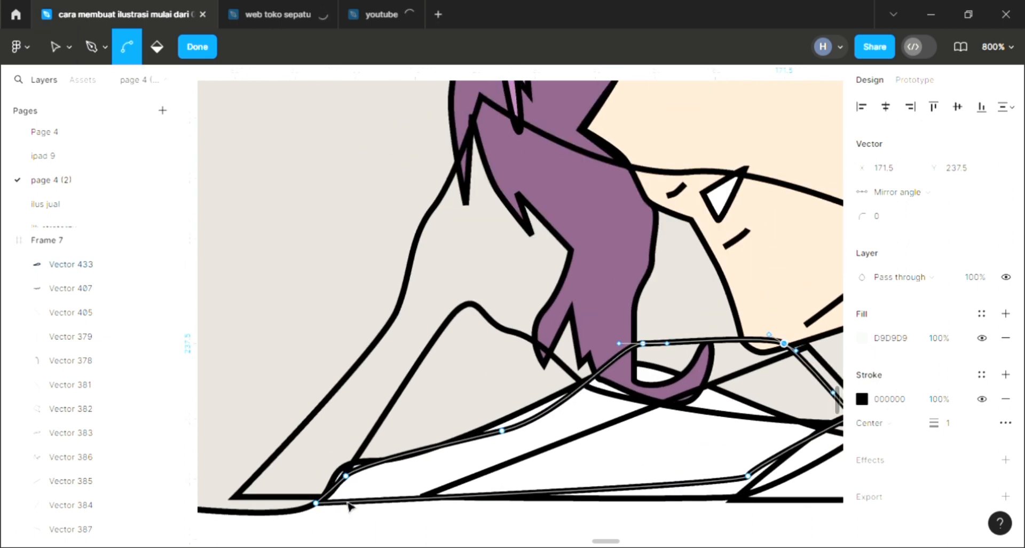
scroll(686, 393, "right", 2)
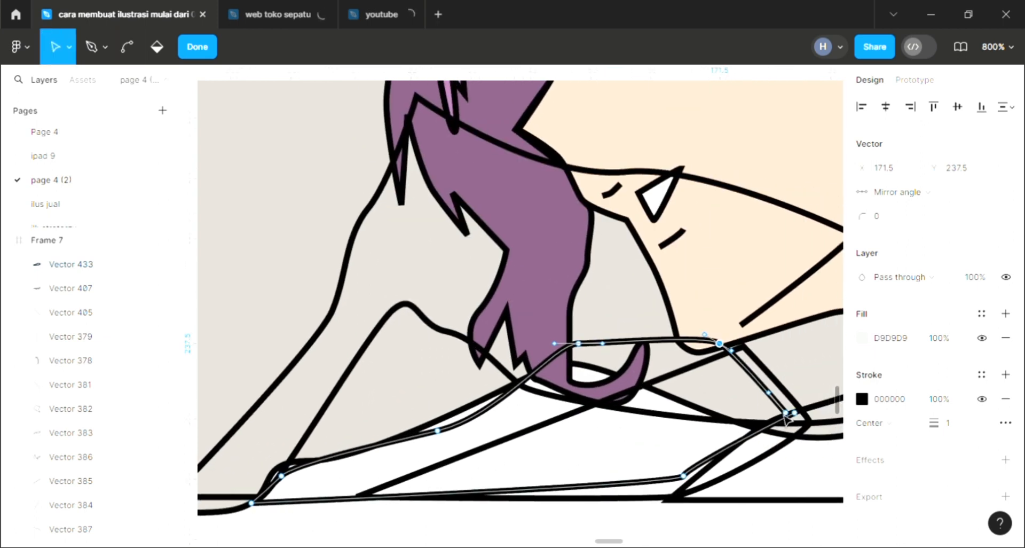
left_click_drag(791, 413, 786, 411)
scroll(786, 410, "down", 4, "ctrl")
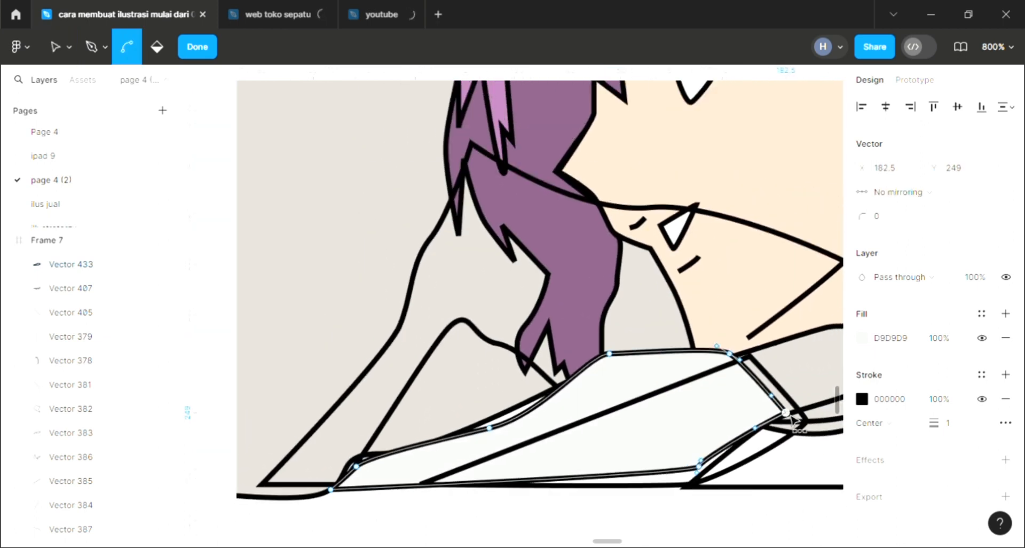
key("Escape")
Fill the long collar shape below the lower character's chin with tan AA9777 sampled from the palette
scroll(744, 405, "down", 2, "ctrl")
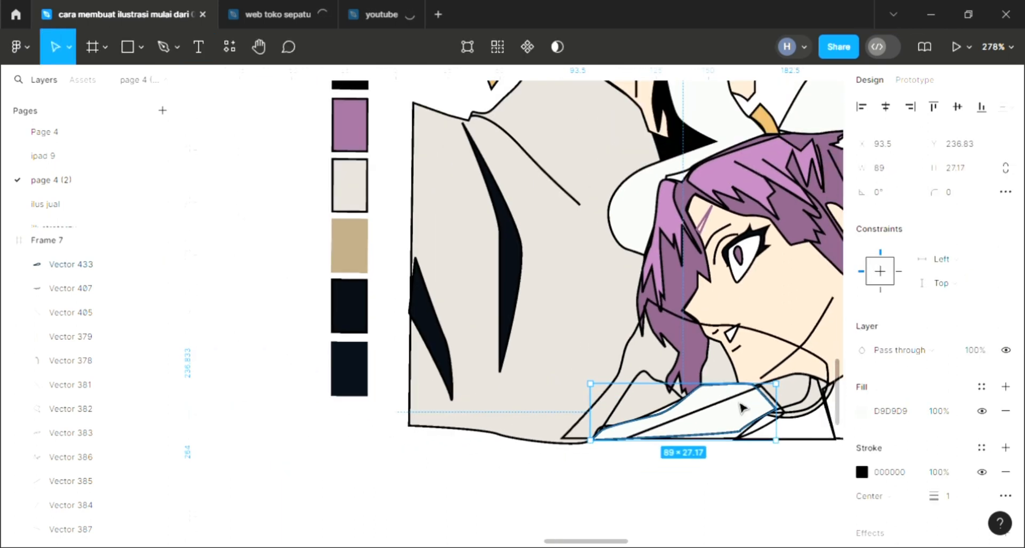
scroll(744, 406, "right", 2)
scroll(581, 377, "up", 2)
scroll(581, 377, "down", 1, "ctrl")
scroll(581, 377, "right", 1)
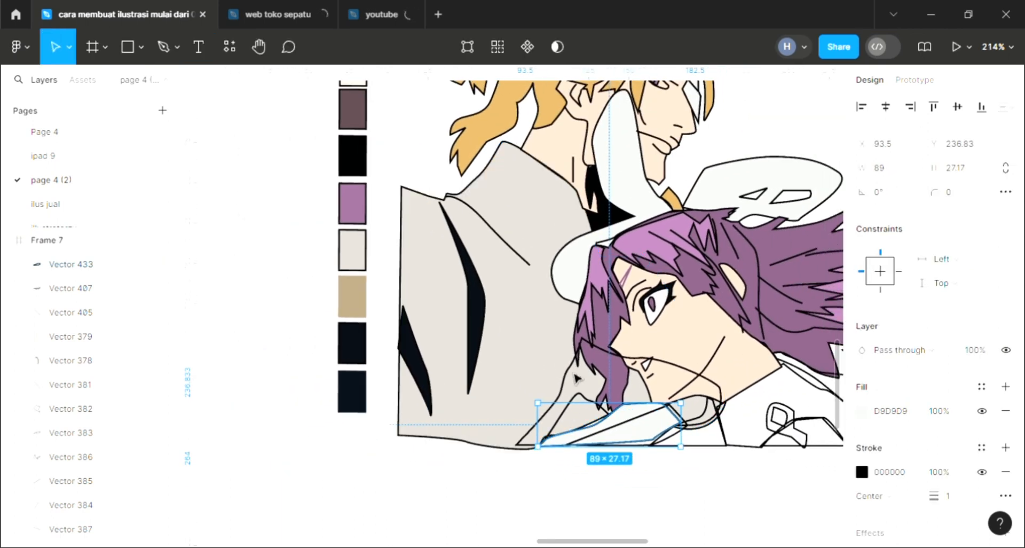
scroll(472, 440, "down", 1, "ctrl")
scroll(471, 441, "up", 2)
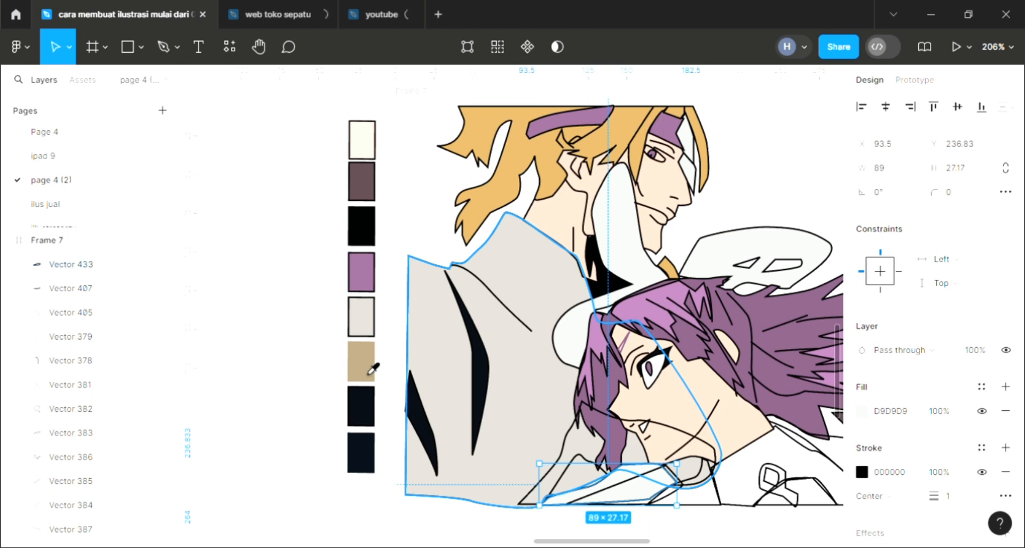
left_click(373, 368)
Change the fill of the brown pointed clothing shape below the flowing hair to tan AA9777, sampled from the collar
scroll(481, 374, "right", 3)
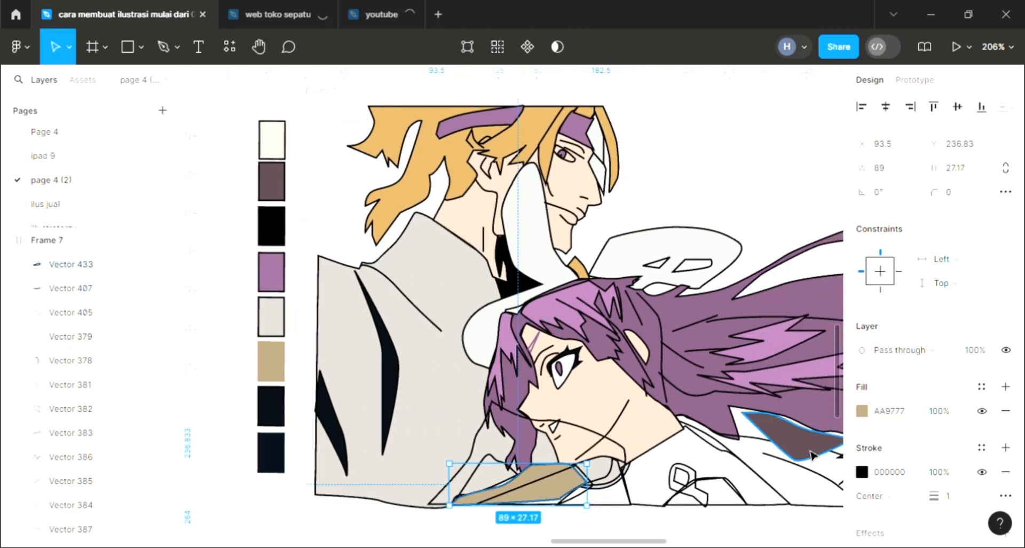
left_click(806, 449)
key("i")
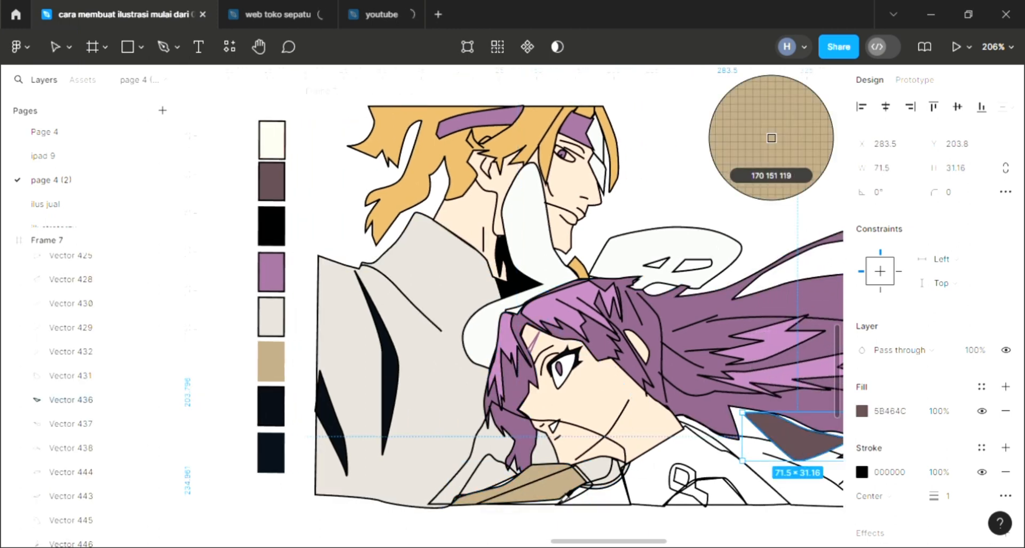
left_click(576, 487)
scroll(576, 487, "right", 3)
scroll(625, 502, "up", 2)
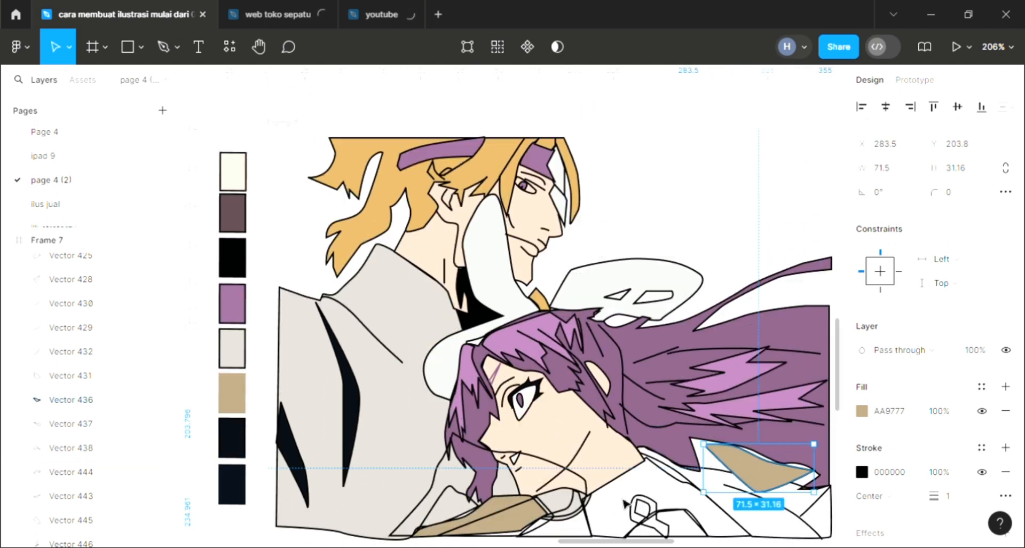
scroll(650, 500, "down", 2)
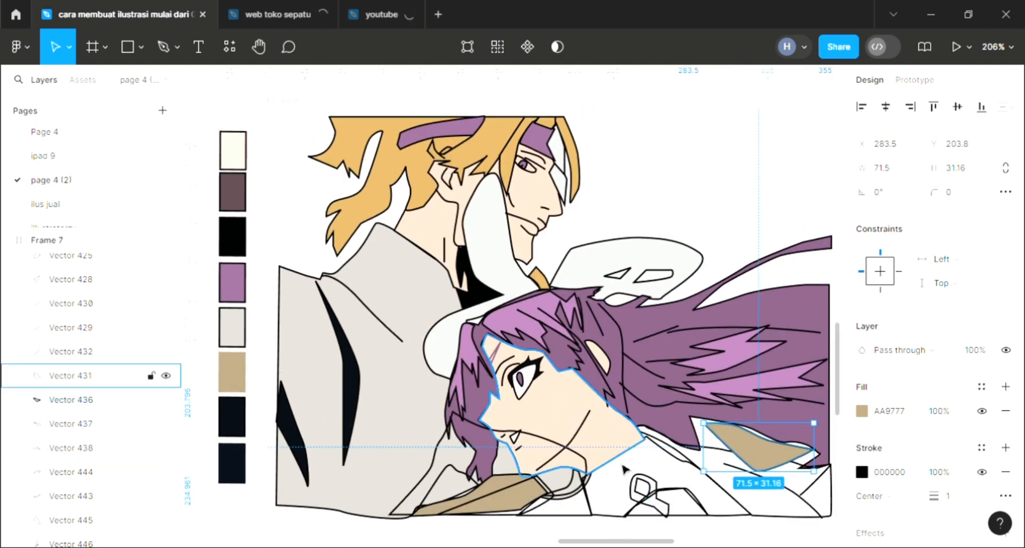
left_click(582, 475)
left_click(585, 514)
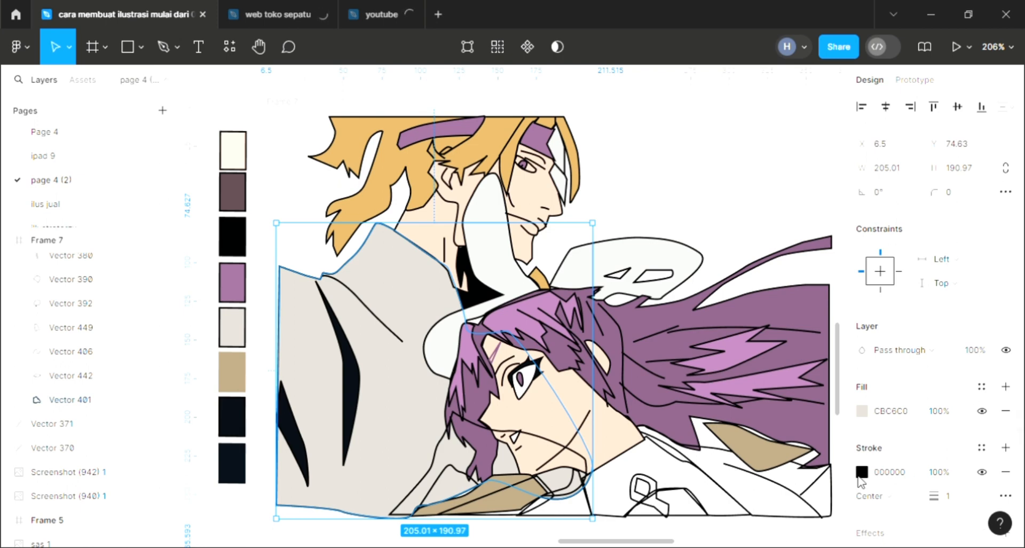
key("Escape")
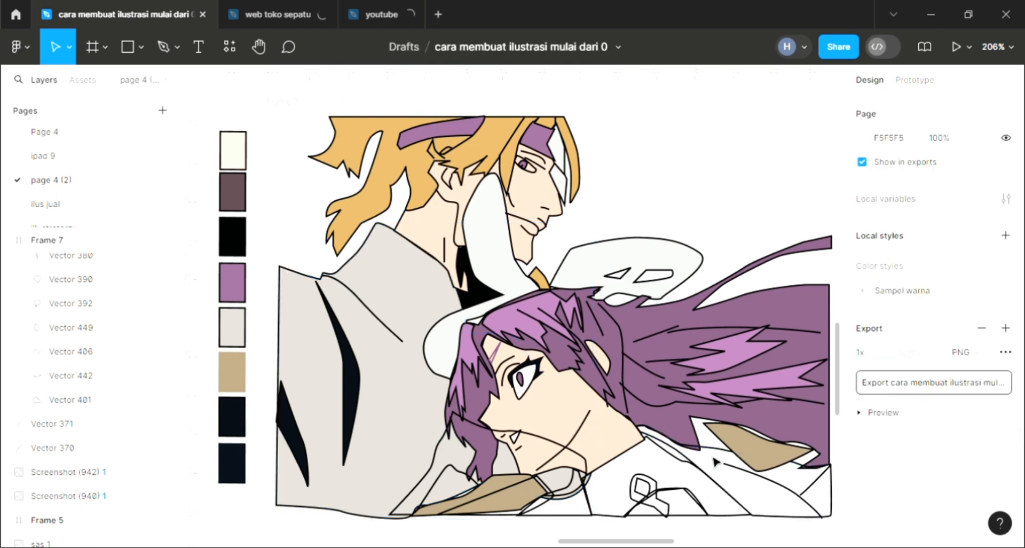
Fill the large shoulder clothing shape below the flowing hair with golden D0A660 sampled from the upper character's hair
left_click(717, 455)
scroll(717, 455, "right", 1)
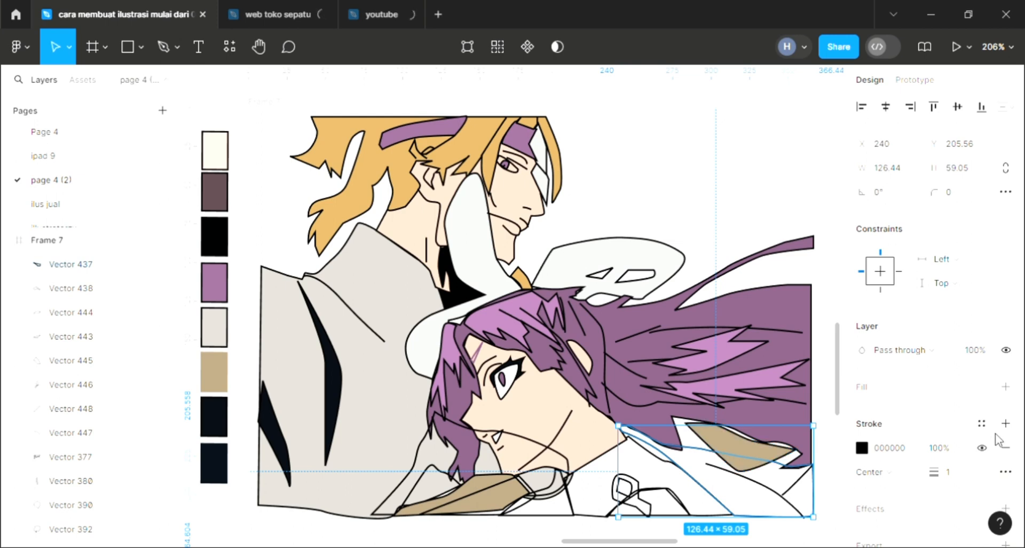
left_click(1005, 387)
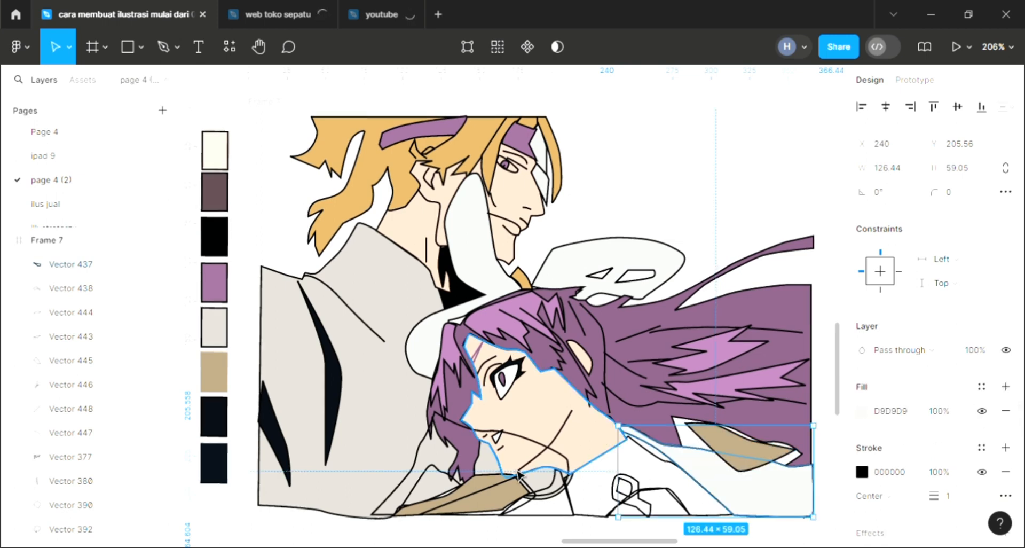
scroll(522, 470, "right", 4)
key("i")
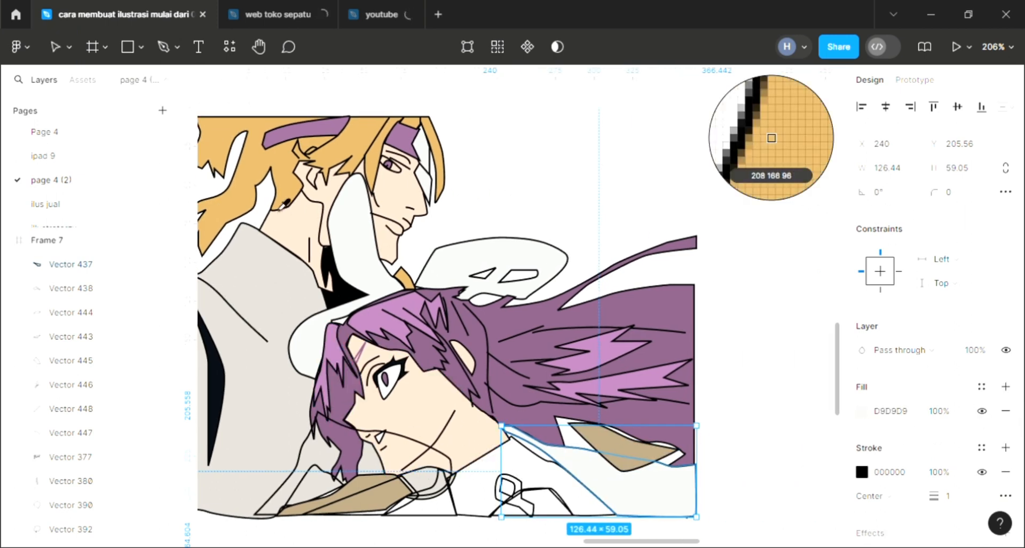
left_click(418, 295)
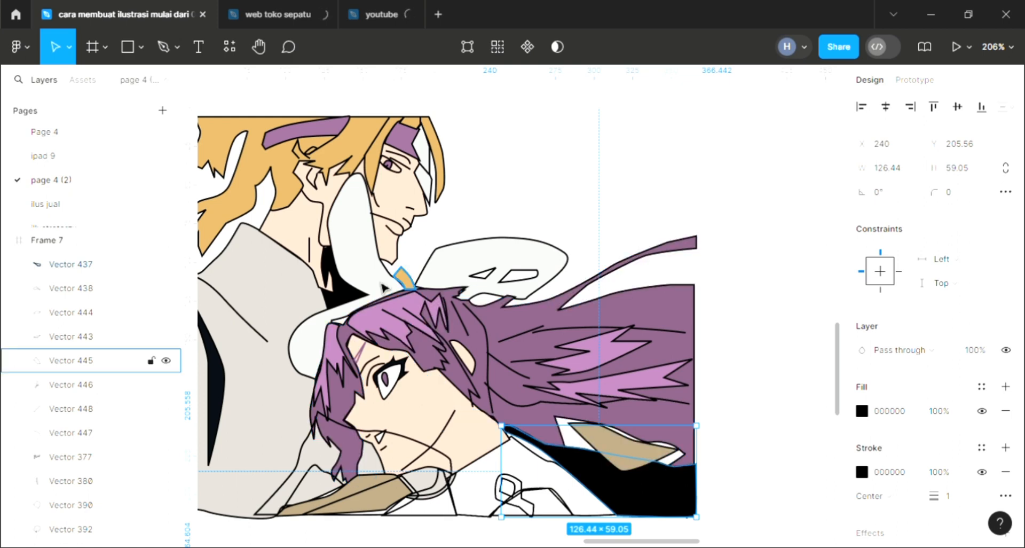
key("i")
left_click(285, 168)
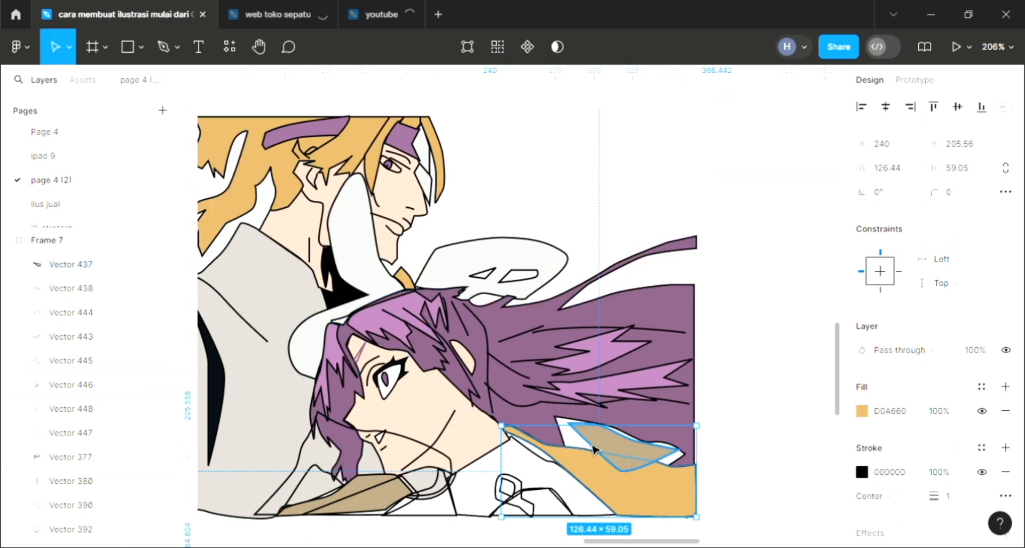
Draw a closed Pen outline about 89.5 by 38.8 around the tan pointed clothing shape, covering the white gaps beside it
left_click(575, 462)
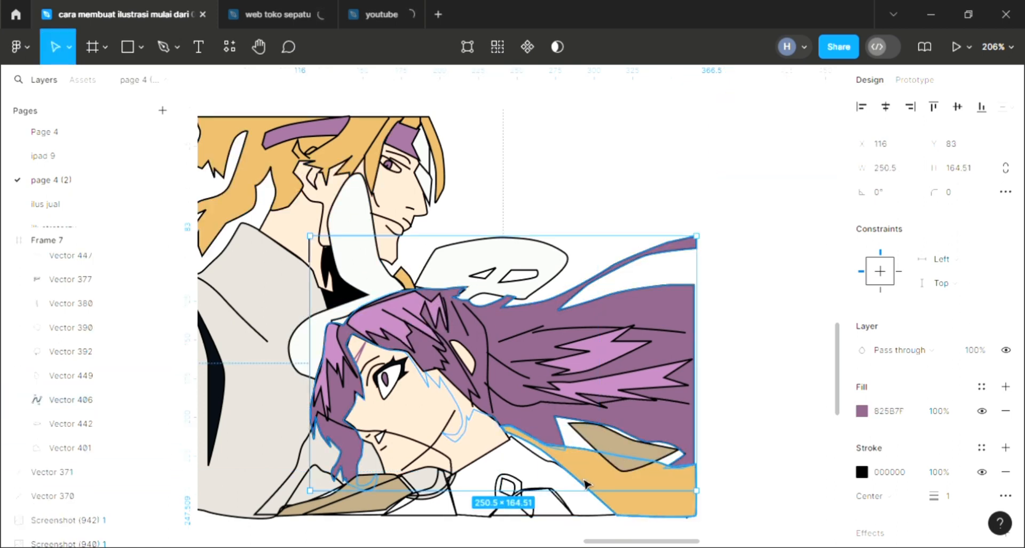
scroll(600, 487, "up", 3)
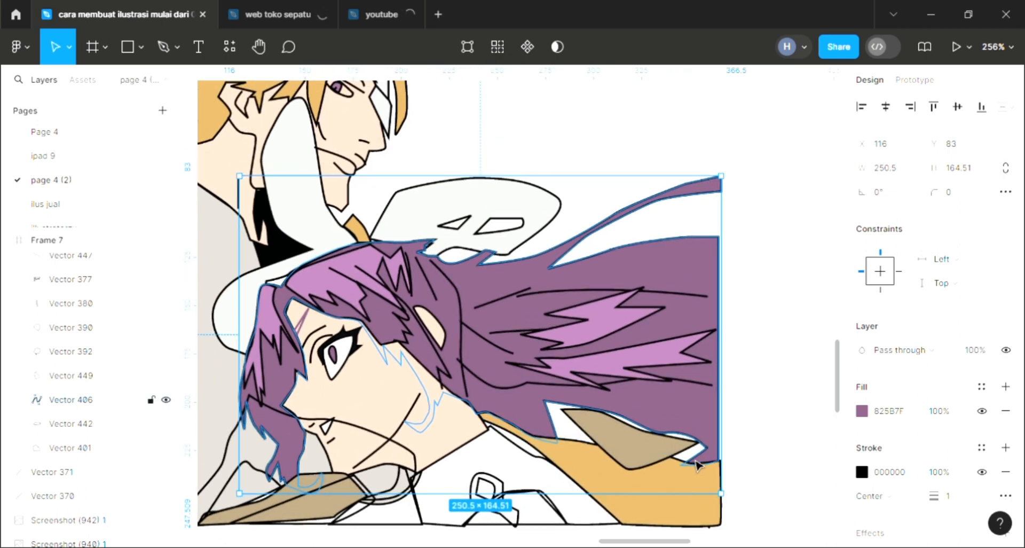
key("Escape")
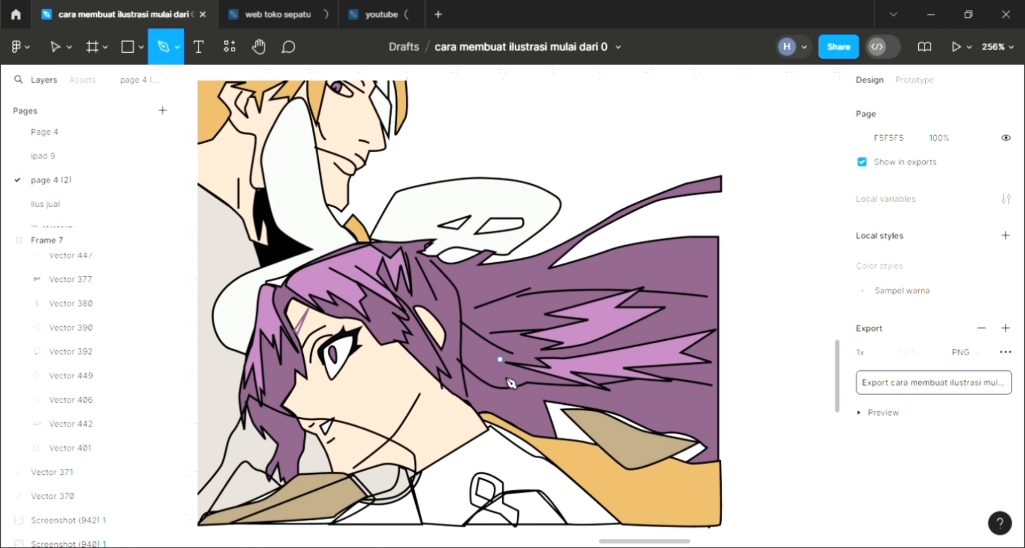
left_click(559, 442)
left_click_drag(537, 393, 576, 397)
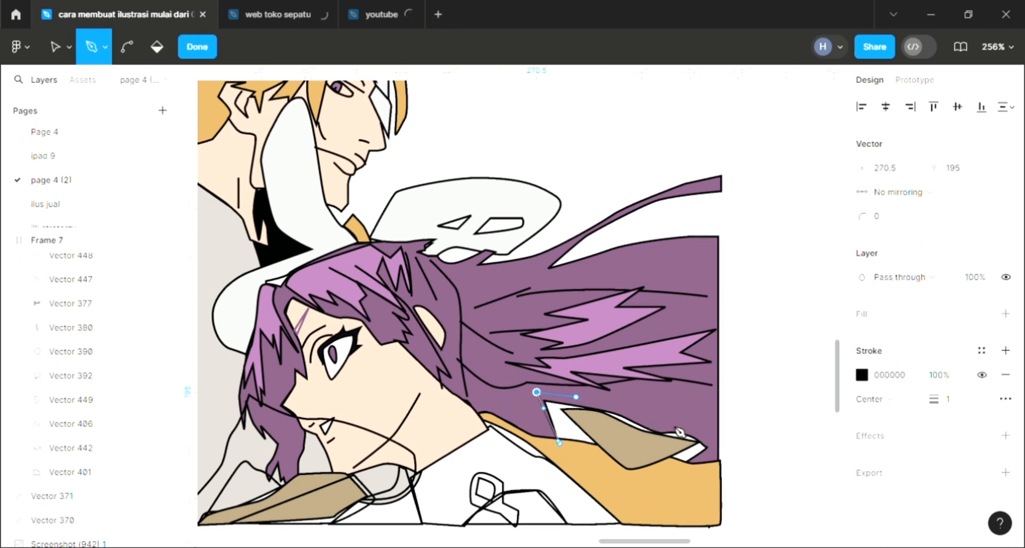
left_click(608, 464)
left_click(559, 442)
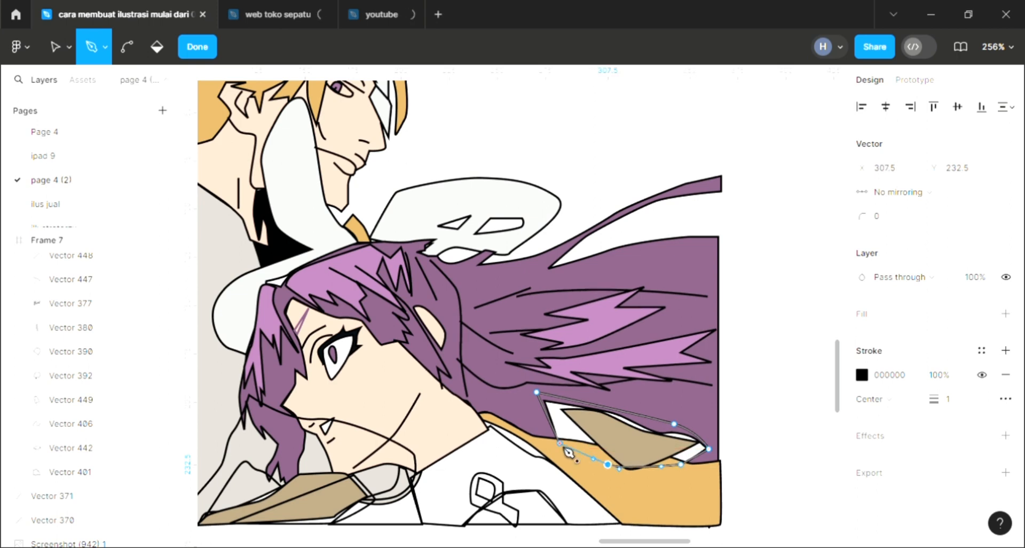
key("Escape")
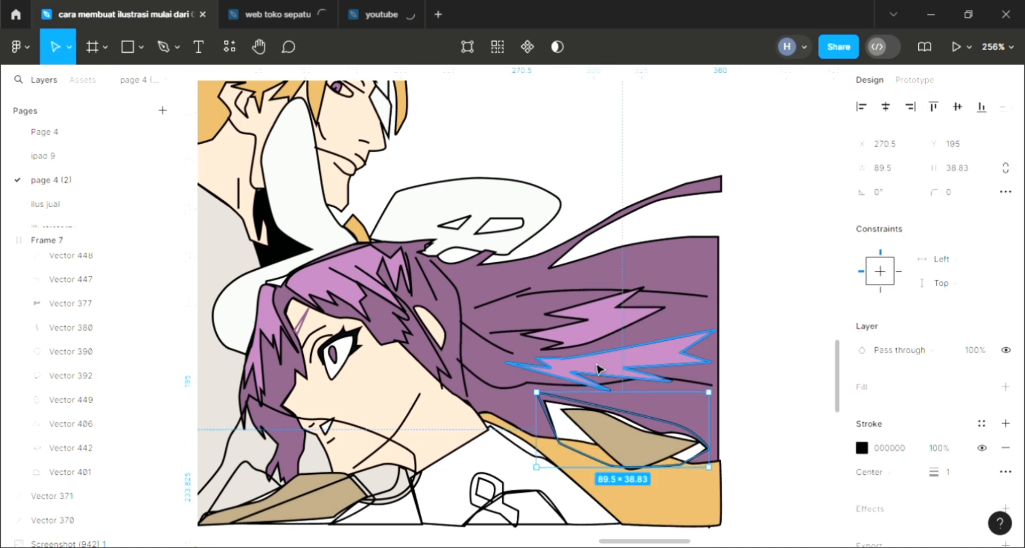
Fill the newly drawn outline with black sampled from the artwork and send it to the back
scroll(600, 367, "down", 3)
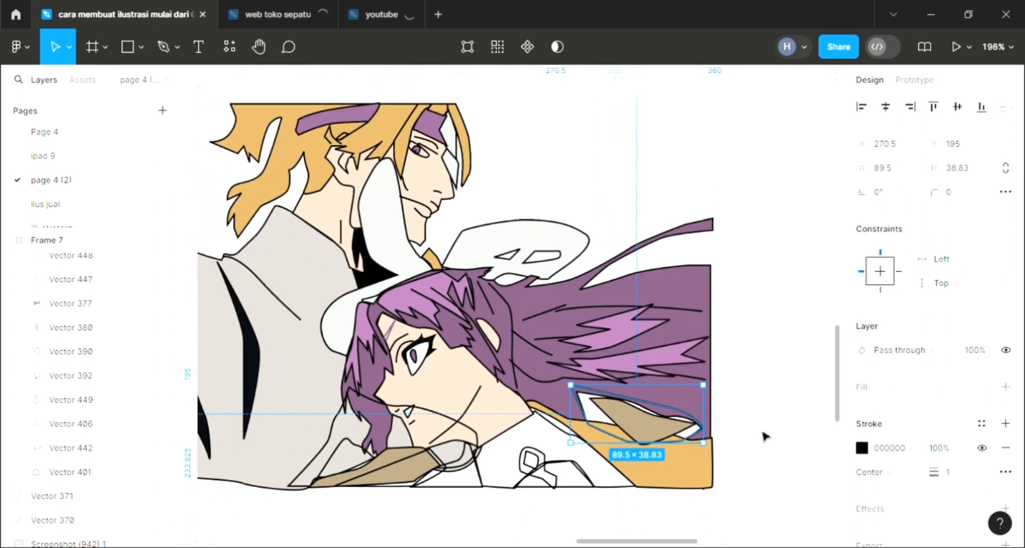
left_click(1005, 387)
key("ctrl+shift+bracketleft")
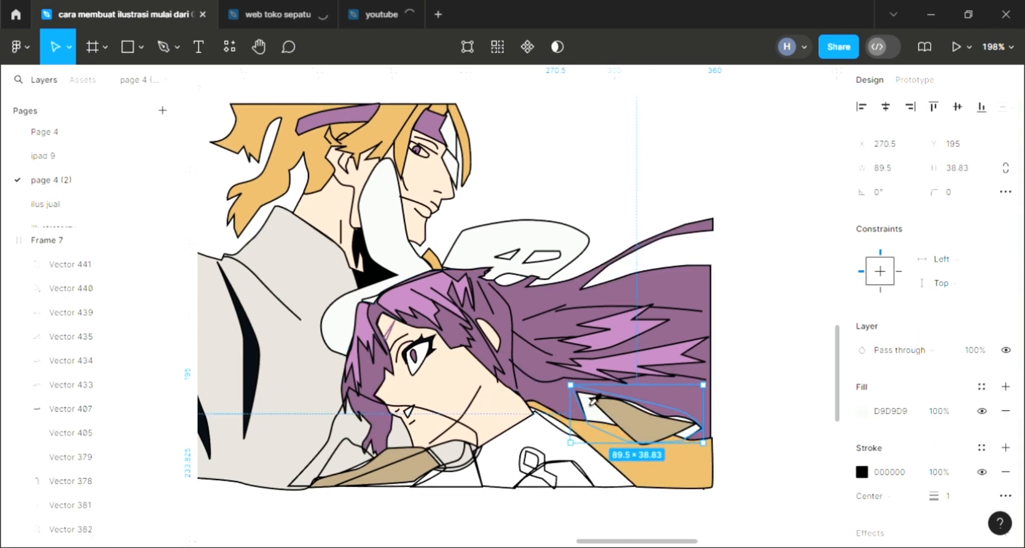
key("i")
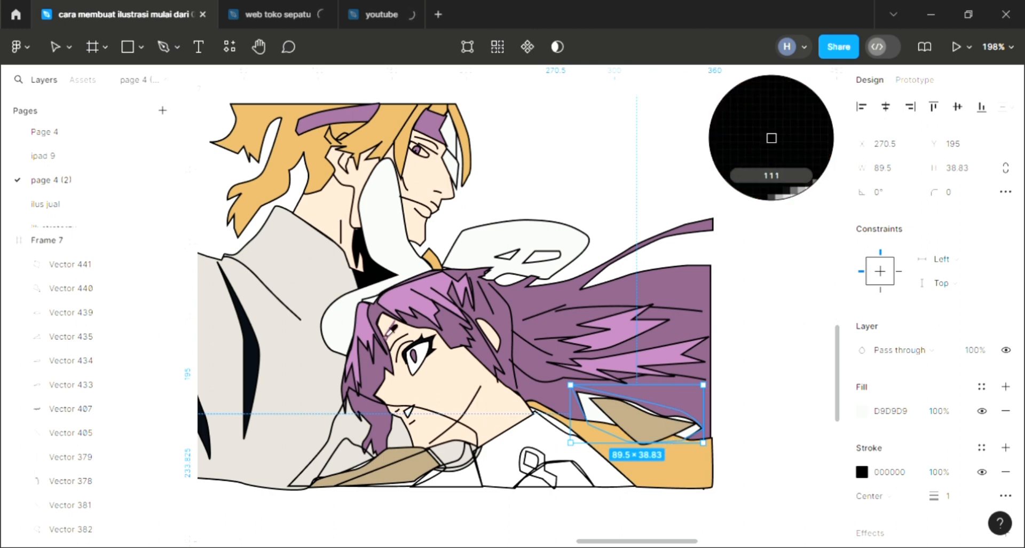
left_click(771, 138)
Fill the small clothing shape beside the collar, below the lower character's chin, with golden D0A660 sampled from the shoulder shape
left_click(468, 490)
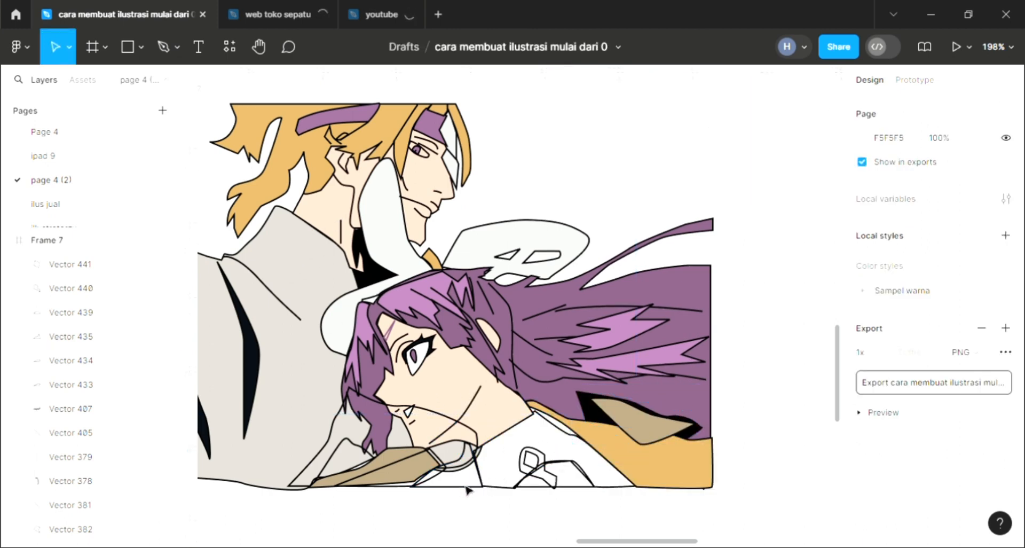
left_click(480, 486)
left_click(1005, 386)
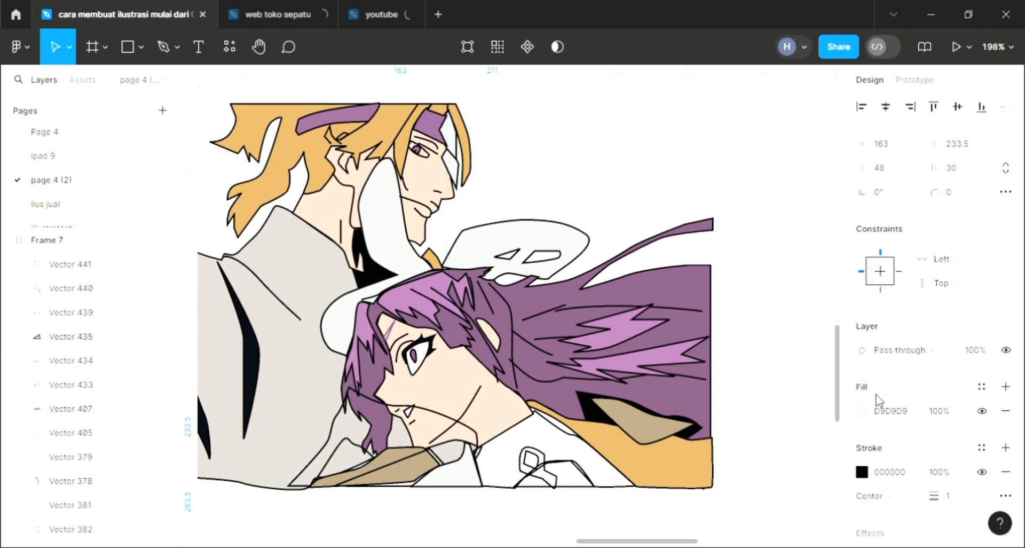
key("i")
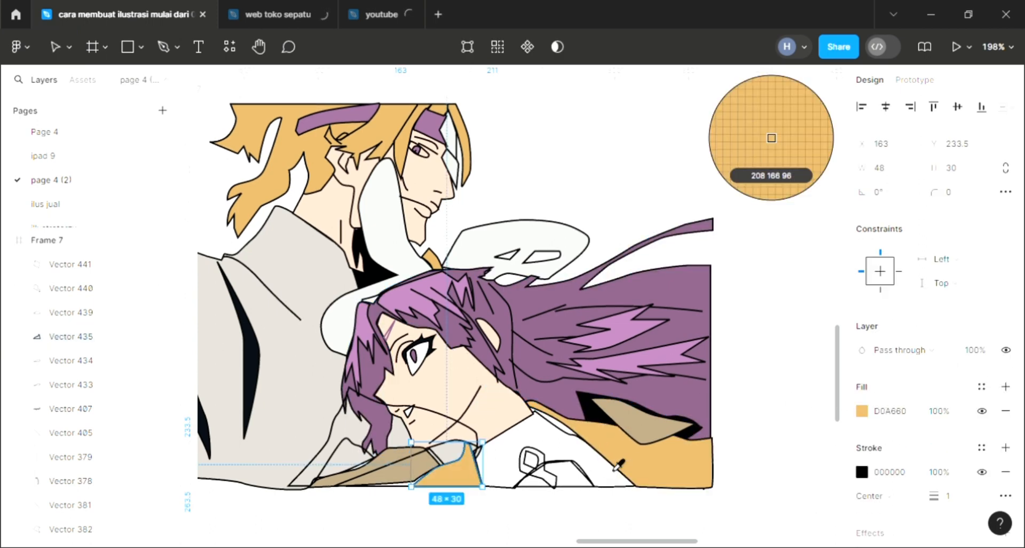
left_click(587, 451)
Fill the large chest clothing shape below the lower character's neck with background white FFFFFF and extend its outline to about 113 by 59
left_click(567, 440)
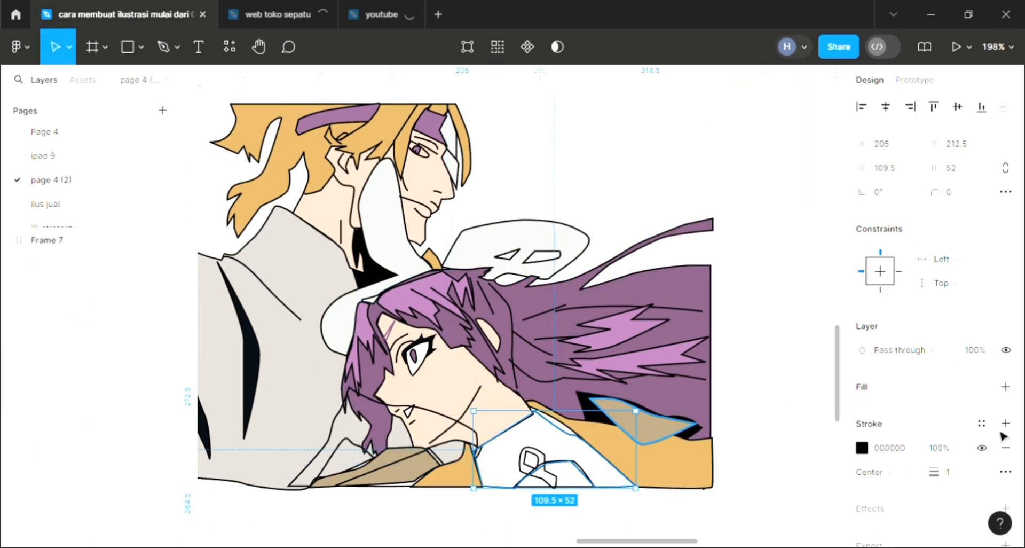
left_click(1006, 386)
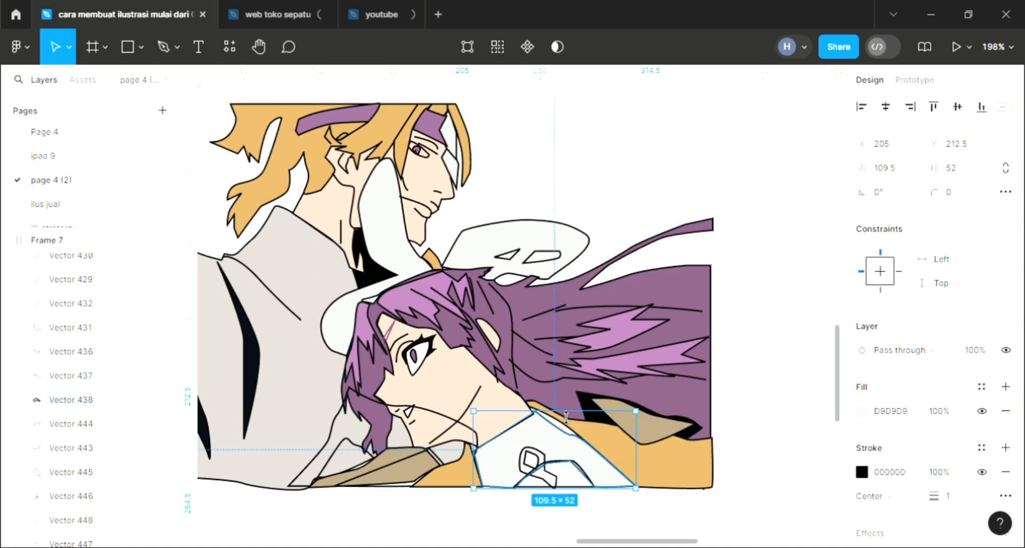
left_click_drag(567, 411, 568, 413)
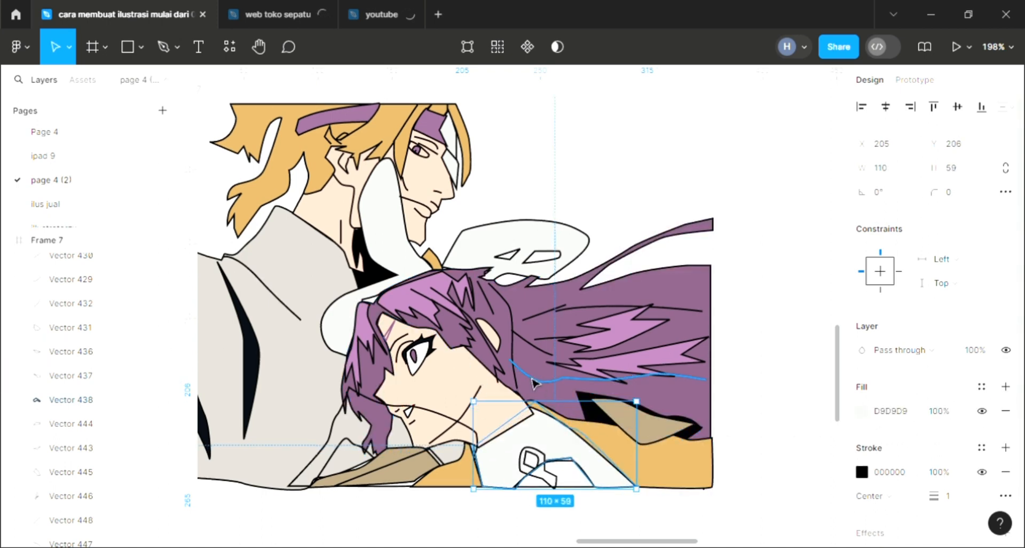
key("i")
left_click(539, 188)
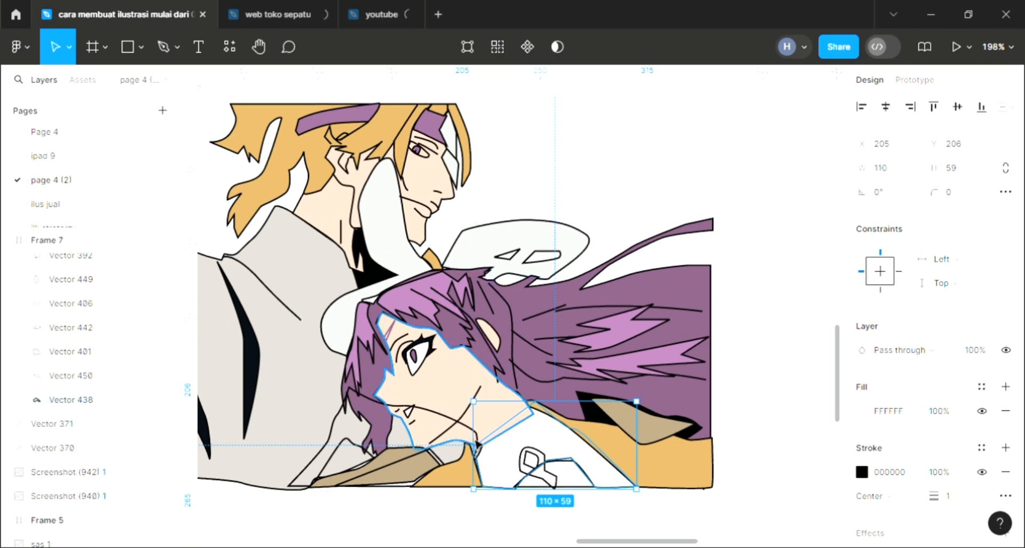
left_click_drag(478, 443, 478, 443)
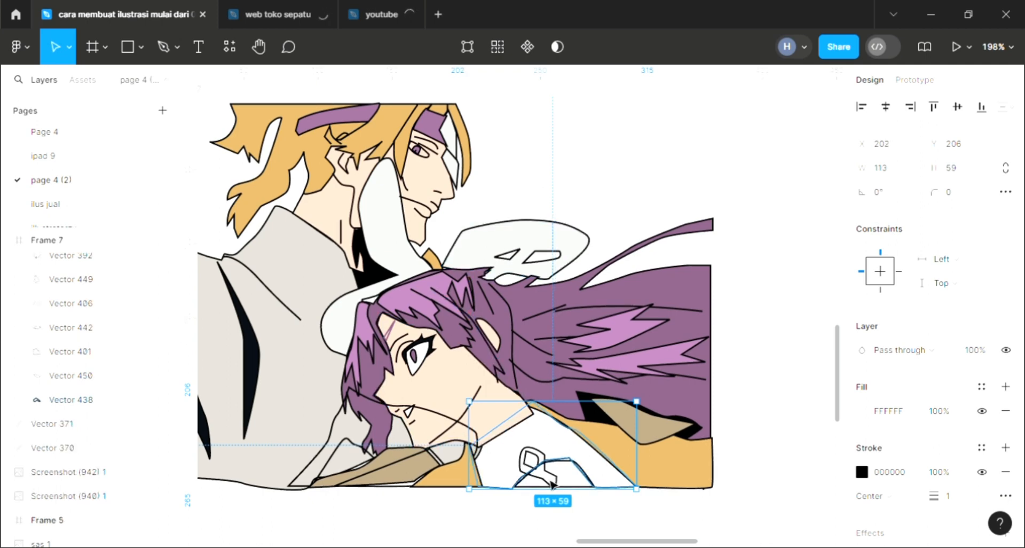
Fill the small curved shape at the base of the white chest clothing with tan AA9777 sampled from the pointed clothing shape
left_click(585, 477)
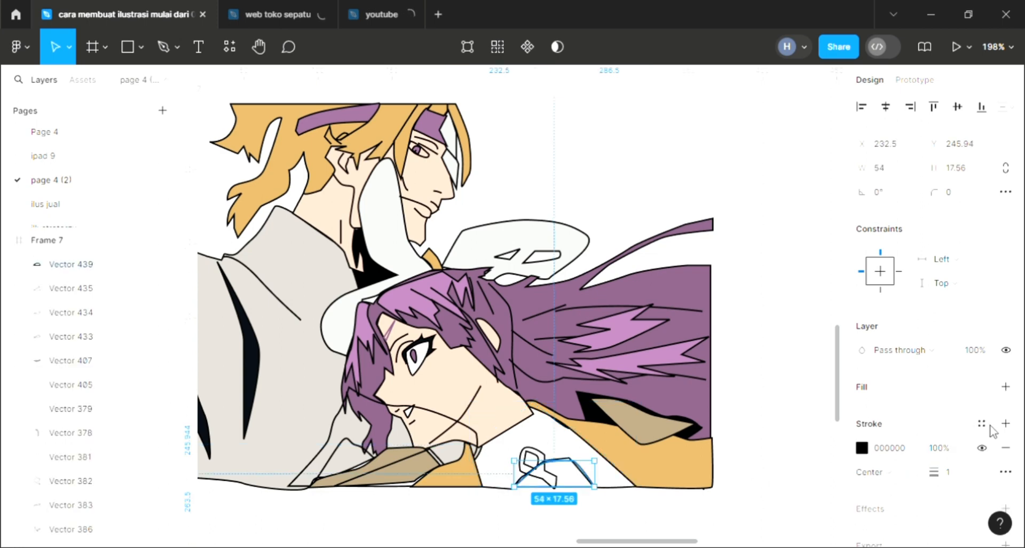
left_click(1006, 386)
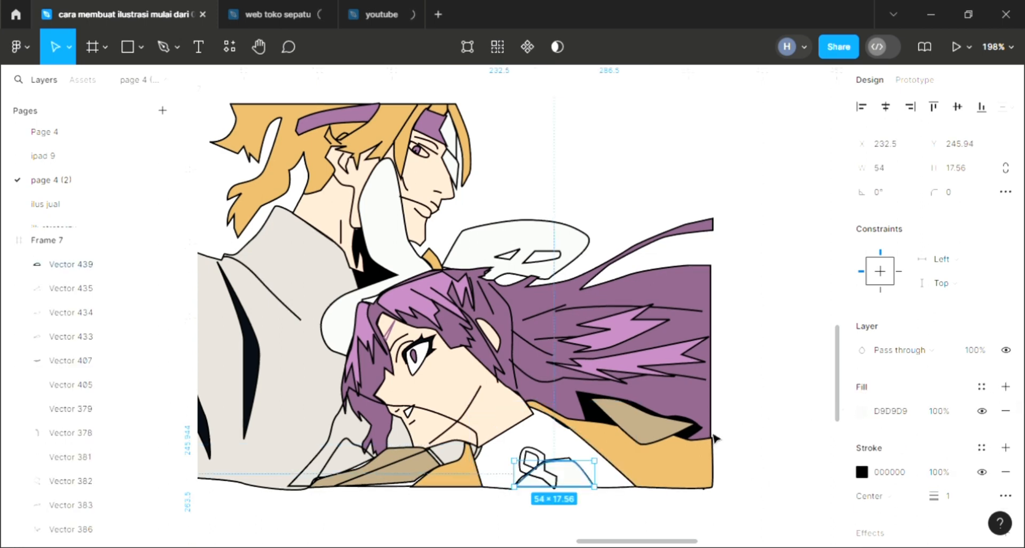
key("i")
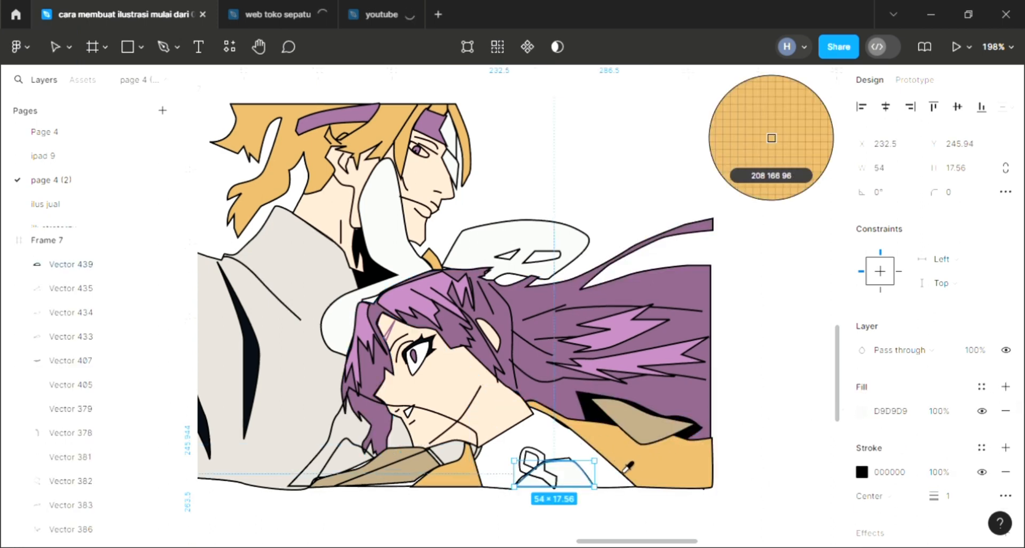
left_click(643, 439)
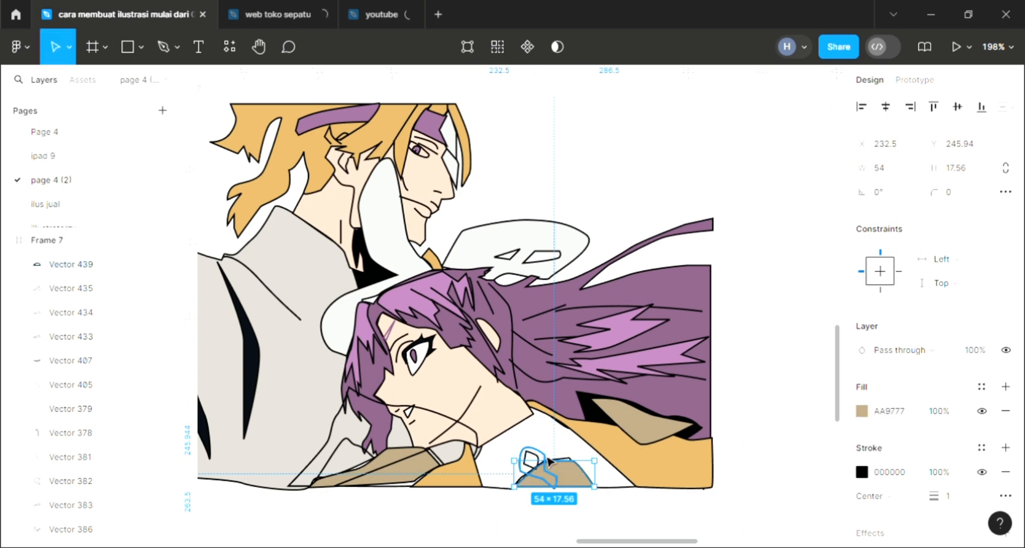
Fill the buckle shape on the chest clothing with golden D0A660 sampled from the shoulder shape
left_click(543, 466)
left_click(1007, 387)
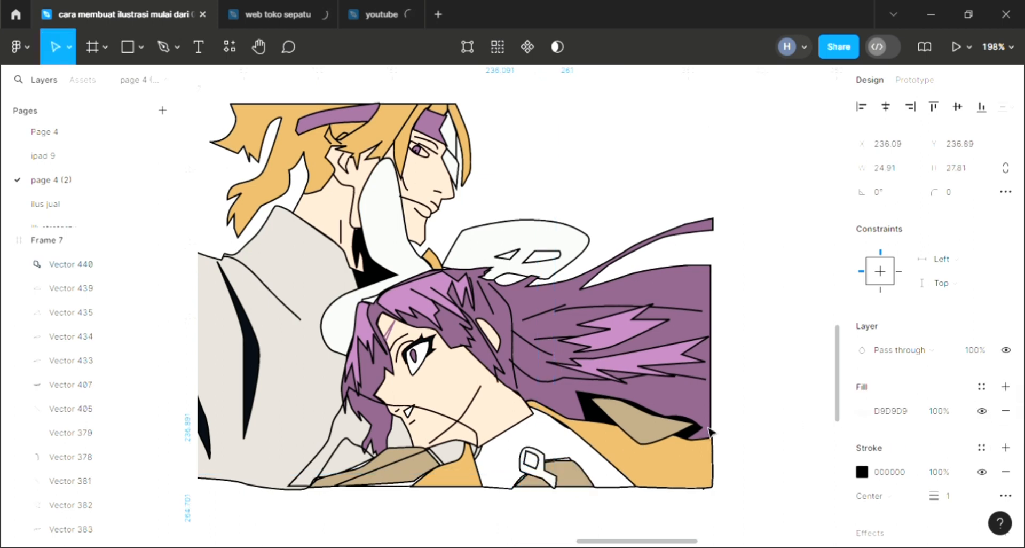
left_click(635, 480)
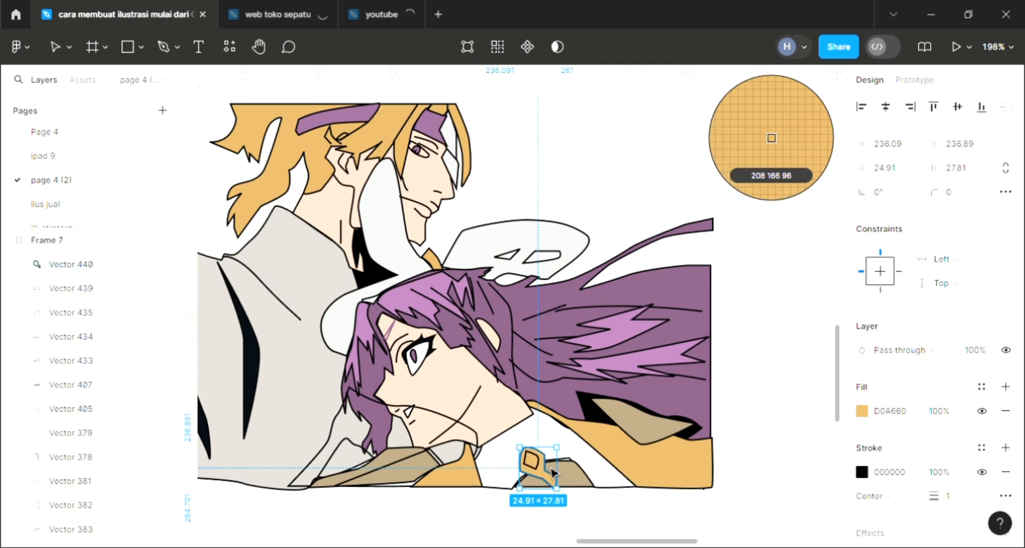
left_click(590, 147)
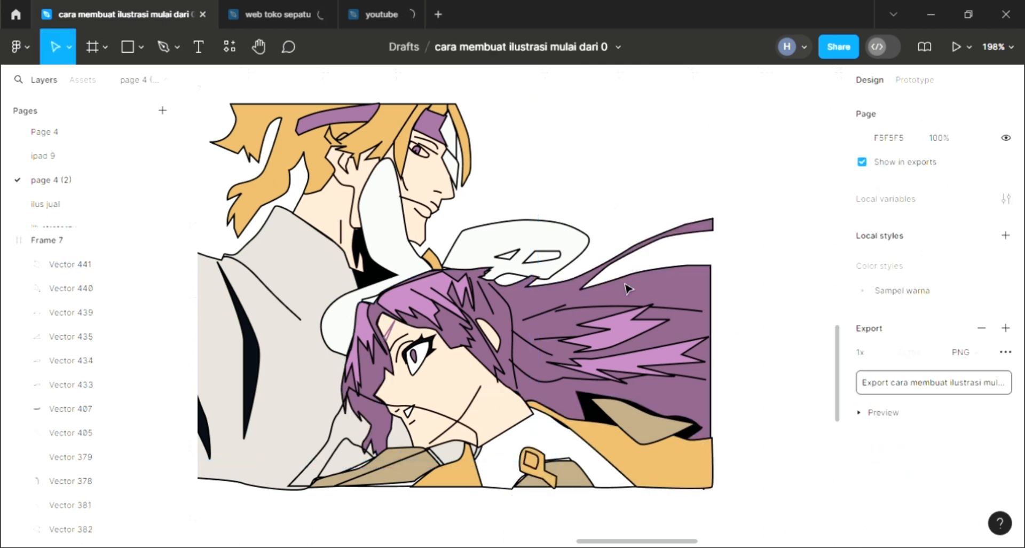
Fill the collar shape behind the lower character's chin with purple sampled from the colour swatches beside the artwork
scroll(630, 291, "left", 3)
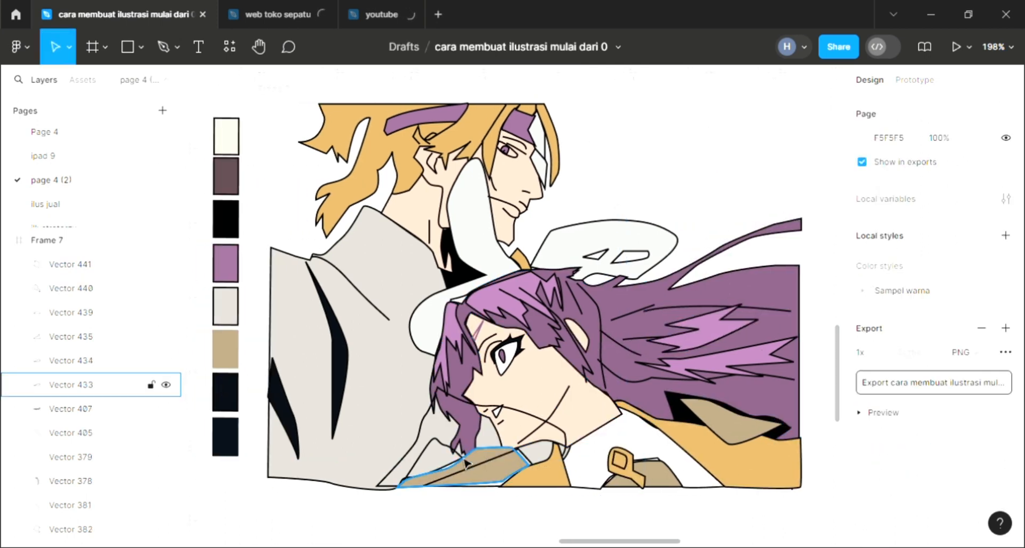
left_click(427, 460)
left_click(435, 458)
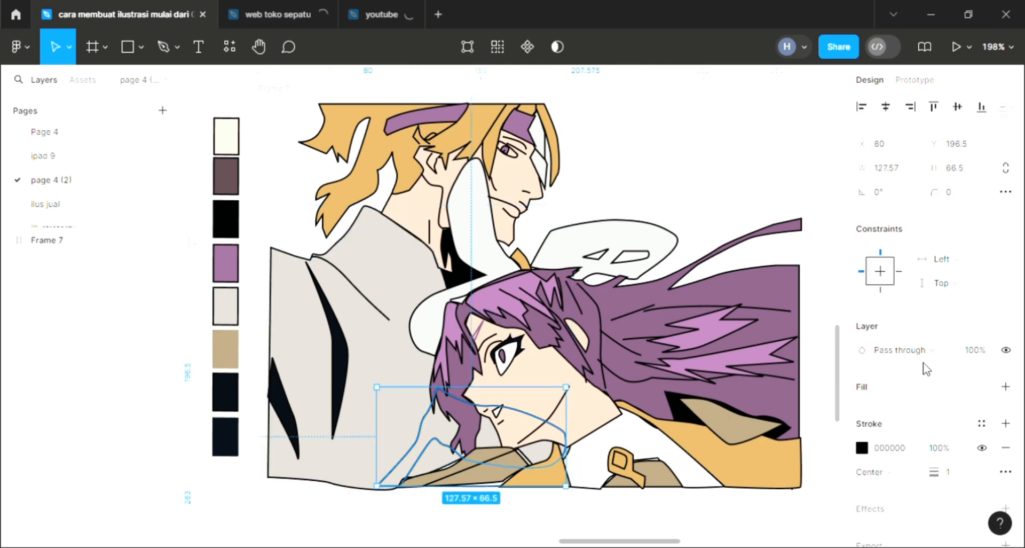
left_click(1006, 387)
scroll(555, 390, "up", 2)
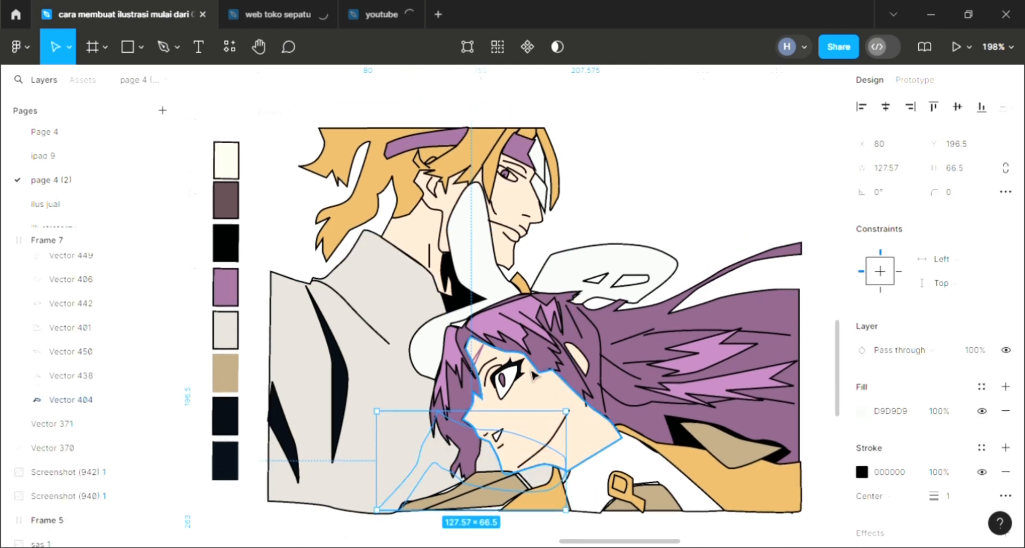
key("i")
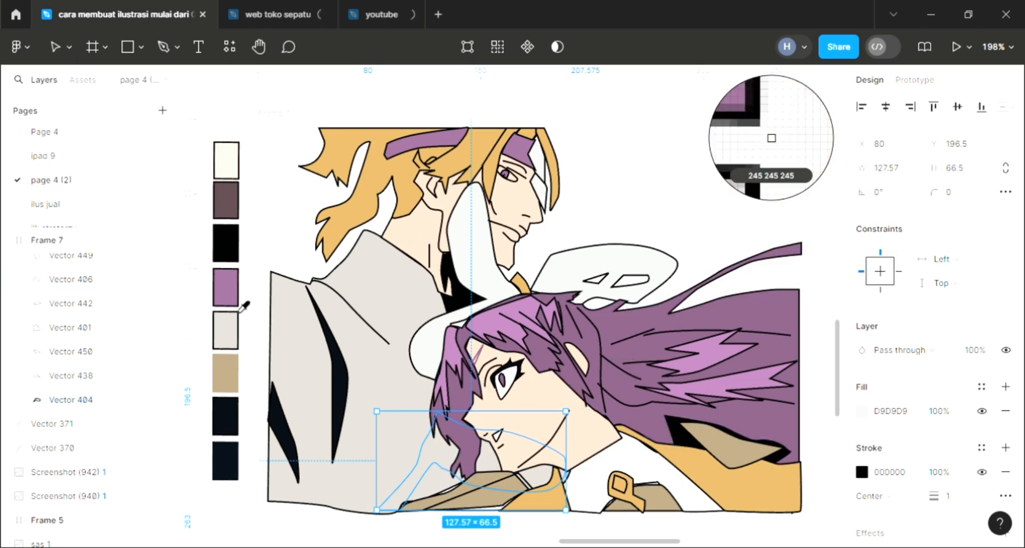
key("Escape")
Send the upper character's grey coat shape behind the other vector shapes
left_click(369, 378)
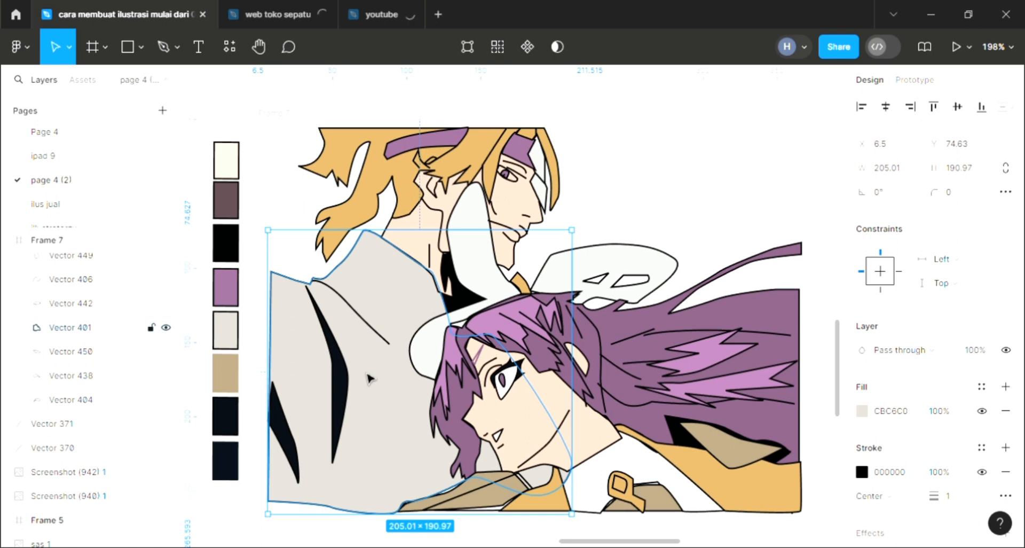
key("bracketleft")
left_click(699, 166)
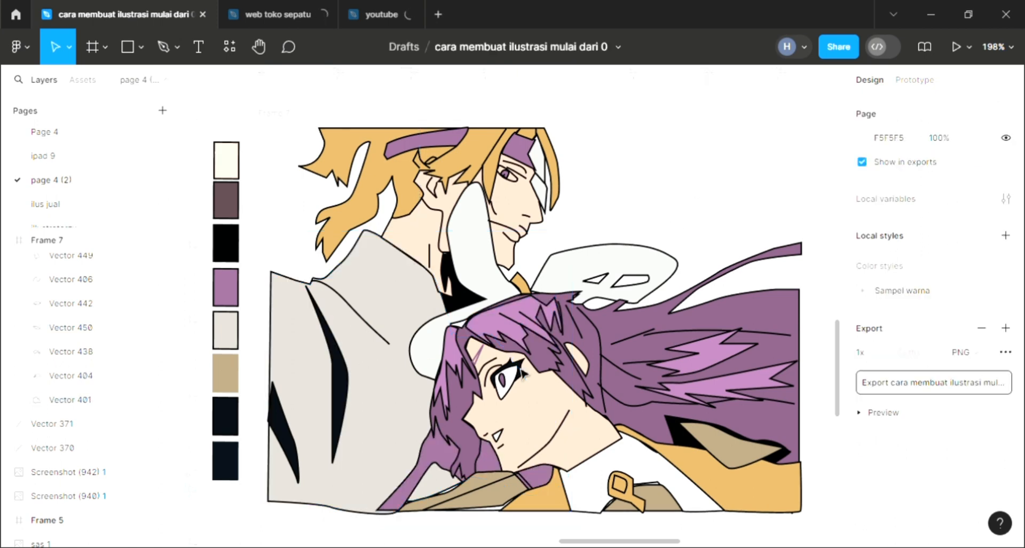
Change the background fill of Frame 7 to a linear gradient from red E15757 to dark red 7B3030
scroll(550, 402, "up", 2)
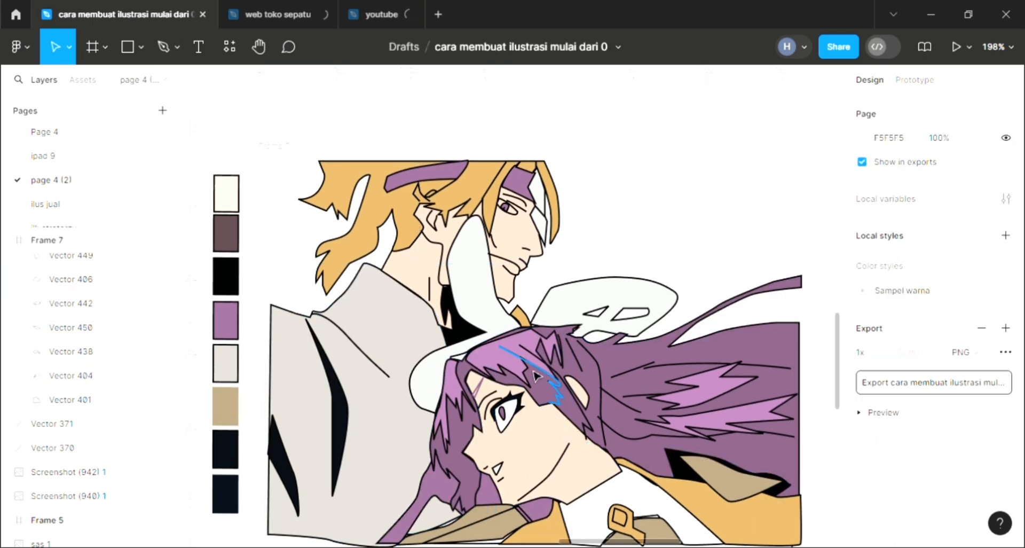
left_click(274, 145)
scroll(544, 344, "right", 1)
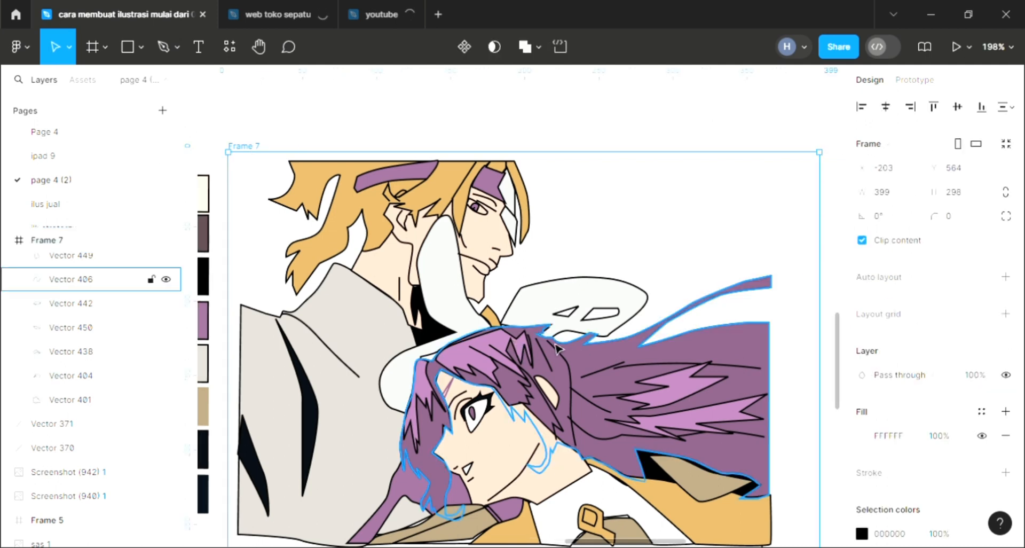
left_click(861, 436)
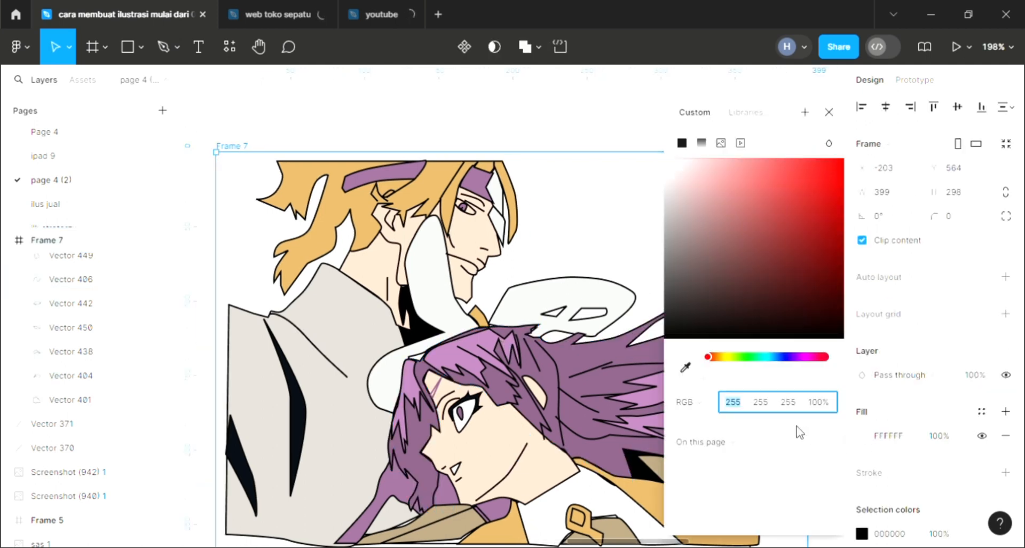
left_click(776, 181)
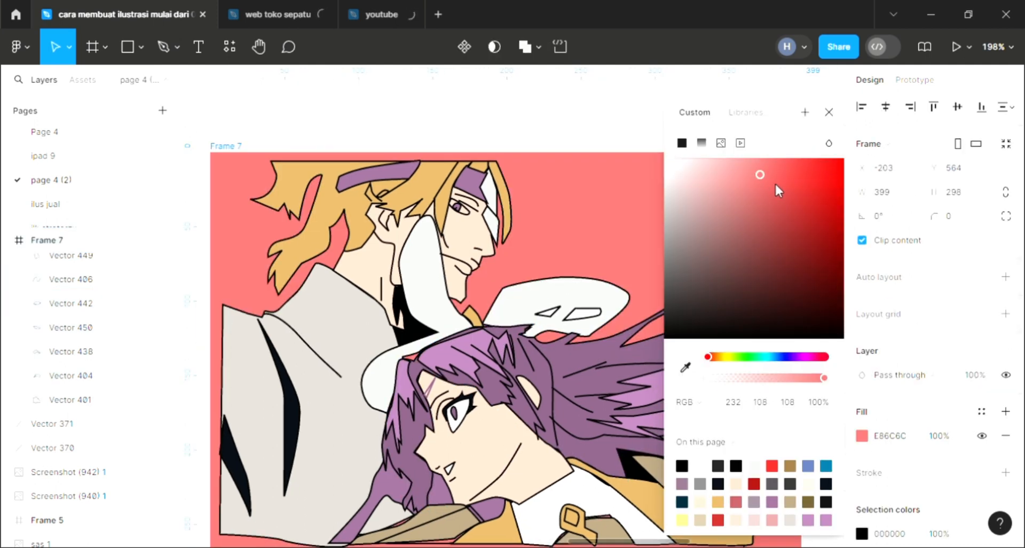
left_click(702, 143)
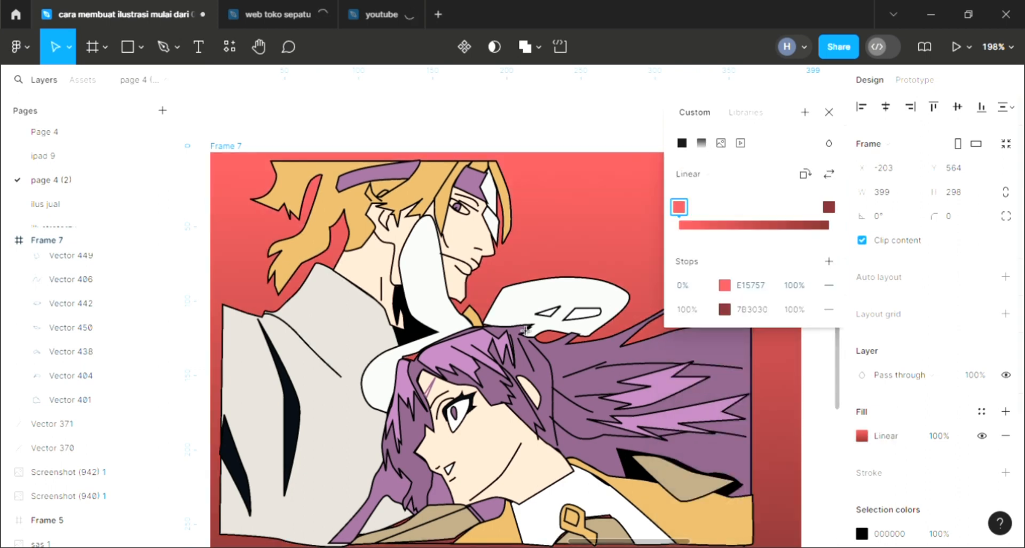
Set the 0% stop of the frame's background gradient to yellow-green CEE157
scroll(675, 322, "down", 2)
scroll(580, 334, "down", 3)
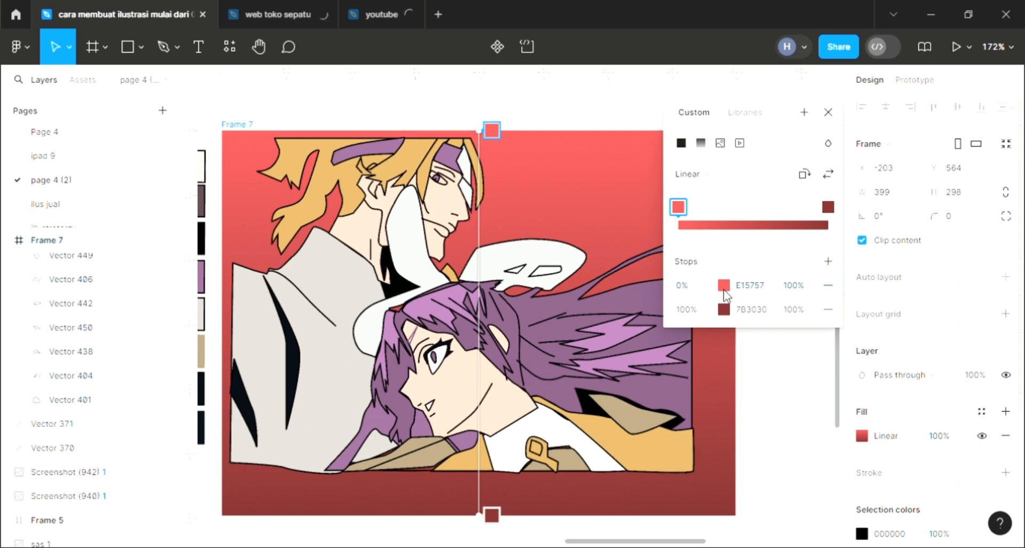
left_click(722, 287)
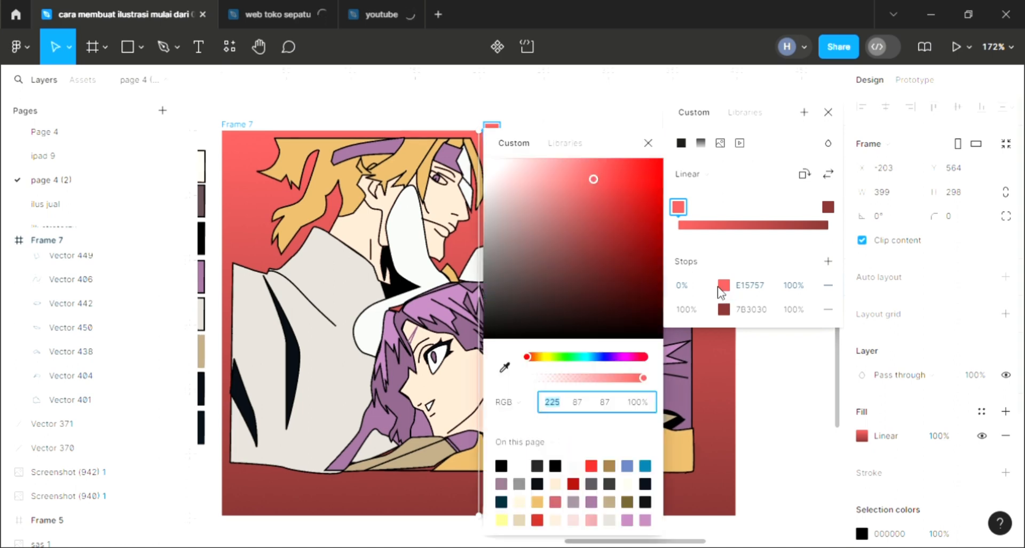
left_click(556, 356)
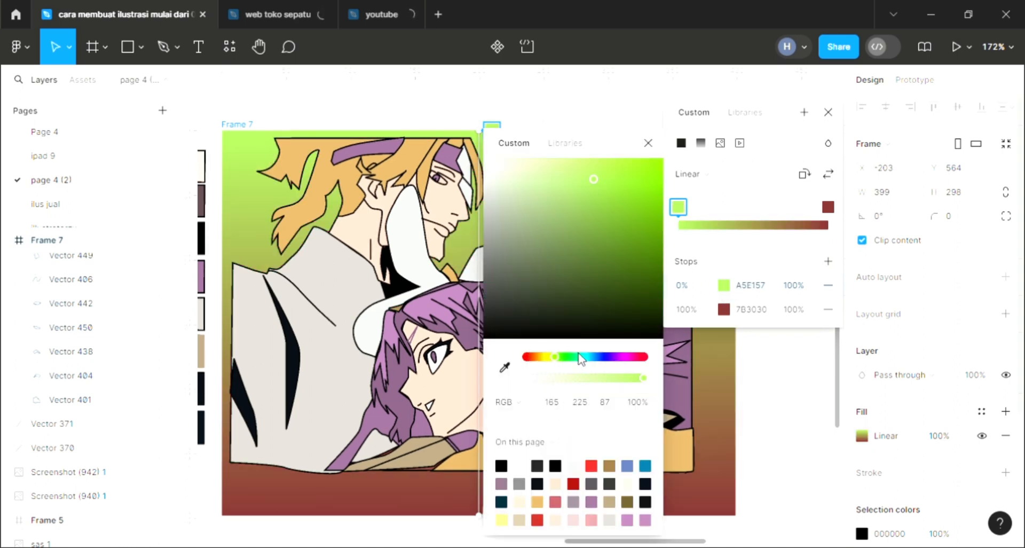
left_click(544, 355)
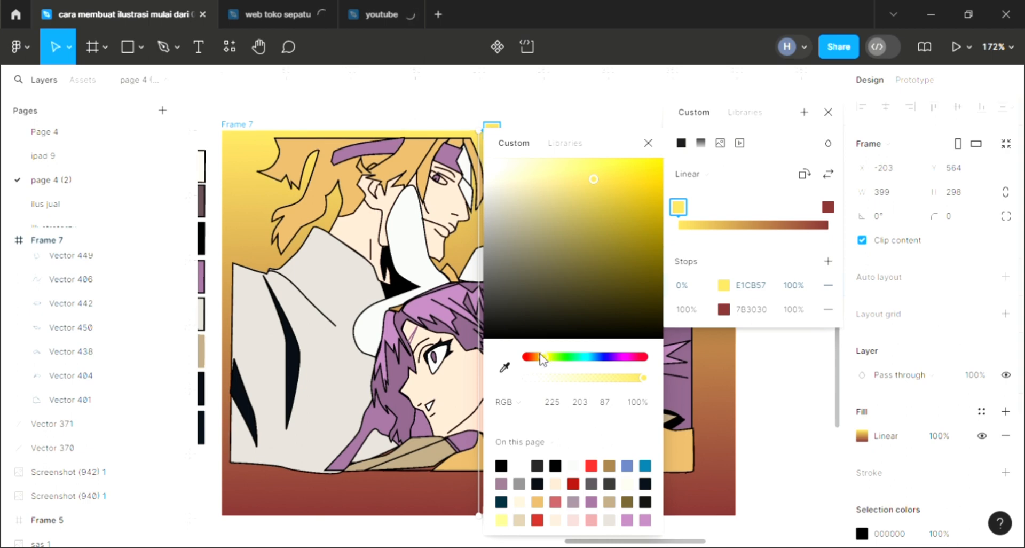
left_click(540, 357)
left_click(550, 356)
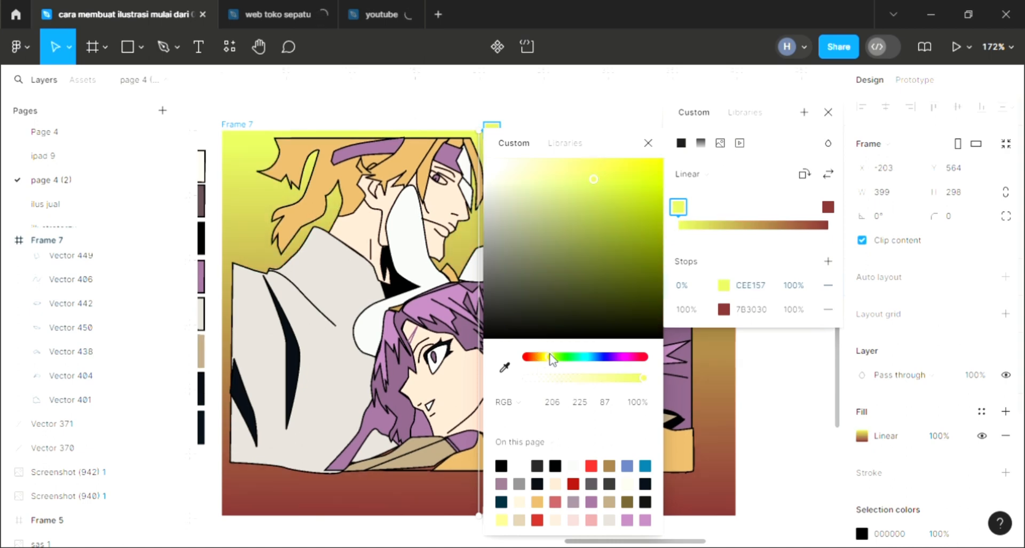
left_click(649, 142)
left_click(828, 114)
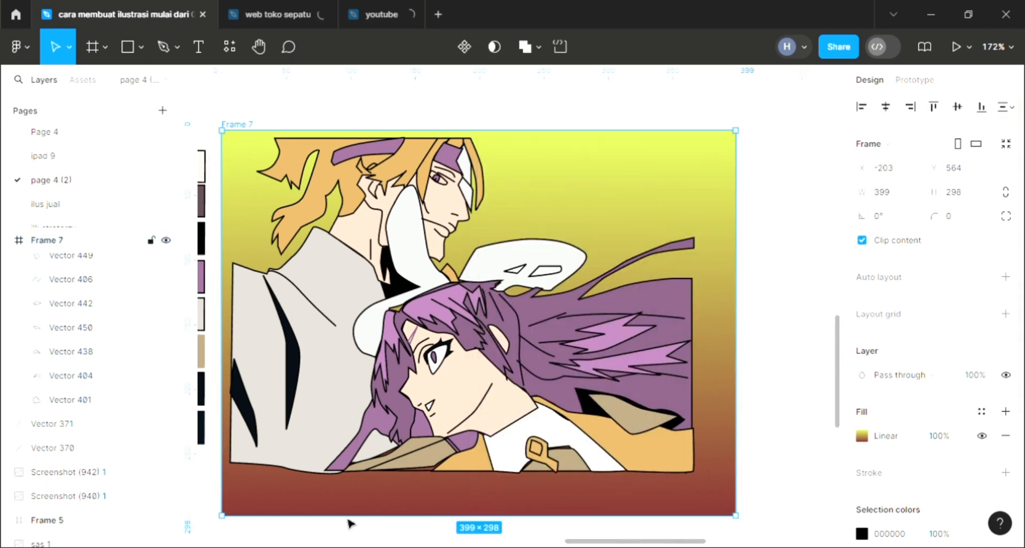
Shorten the frame to a height of 264 and move the grey coat's lower points down to the frame's bottom edge
mouse_move(352, 500)
left_mouse_down()
mouse_move(349, 476)
mouse_move(350, 486)
left_mouse_up()
double_click(282, 449)
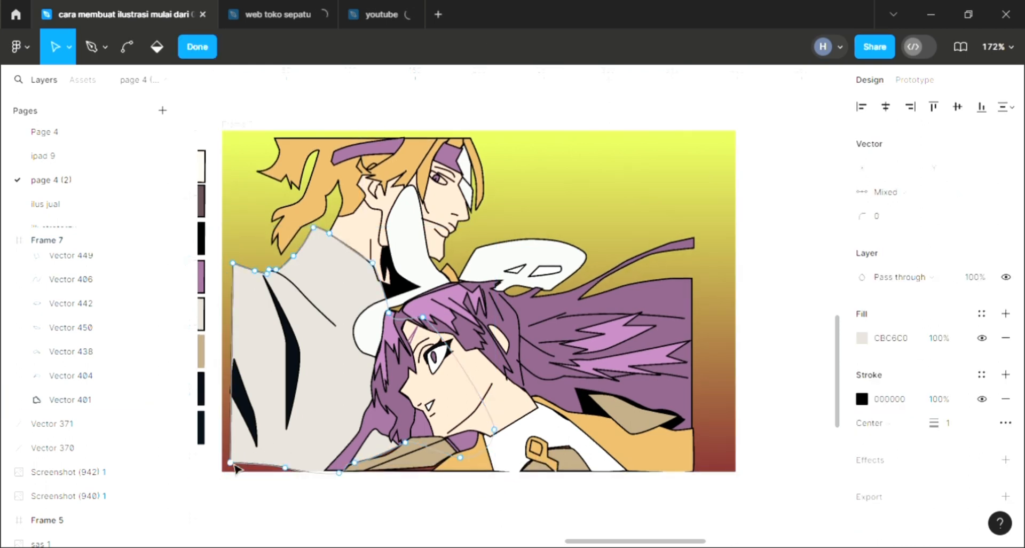
left_click_drag(234, 468, 289, 479)
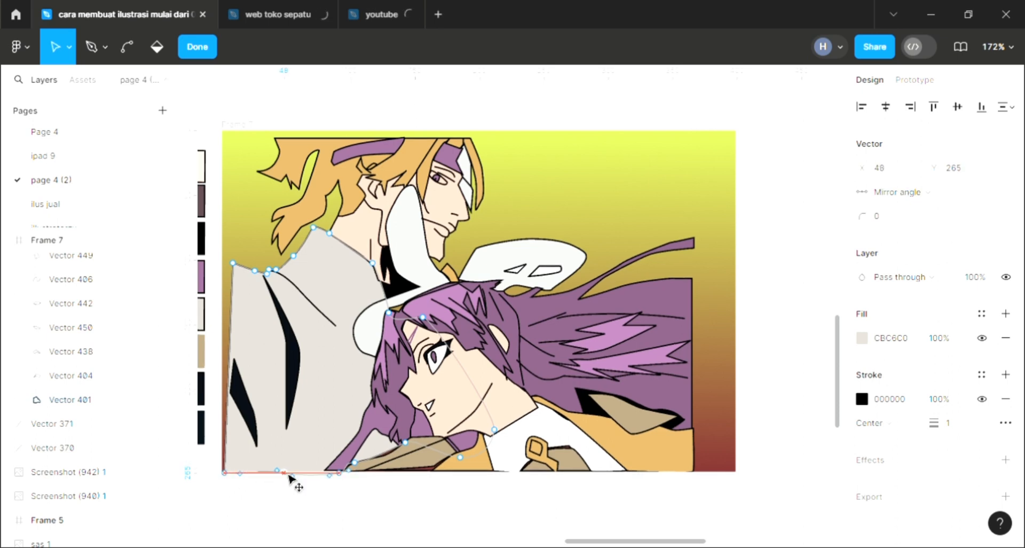
left_click(396, 506)
left_click(398, 507)
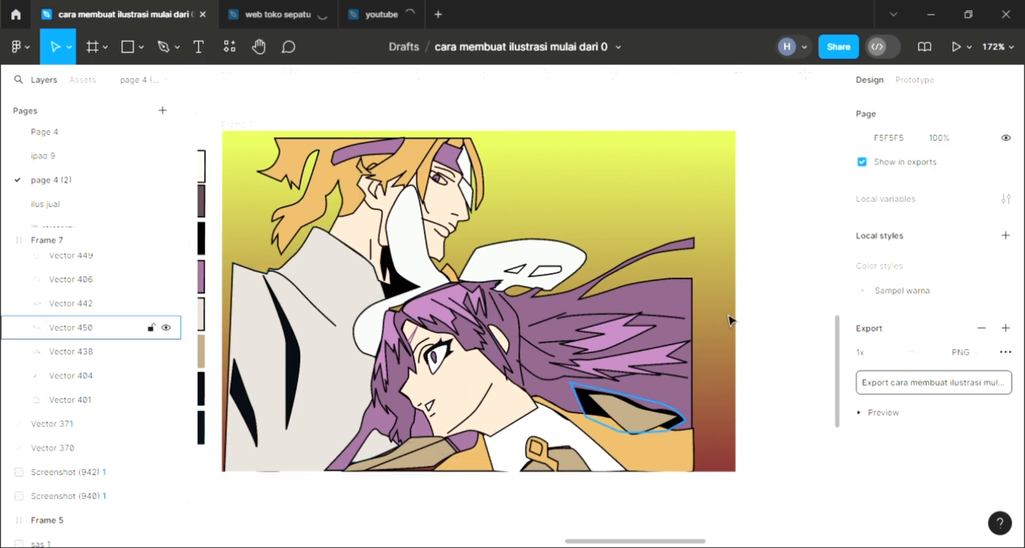
Narrow the frame from both sides to a width of 359 so it fits the artwork's outer edges
left_click(748, 289)
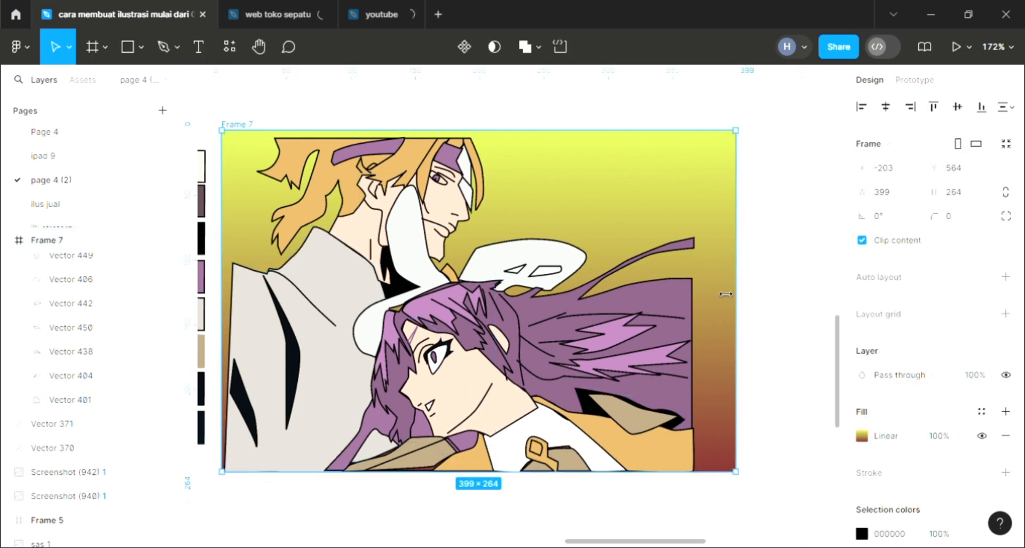
left_click_drag(726, 293, 703, 296)
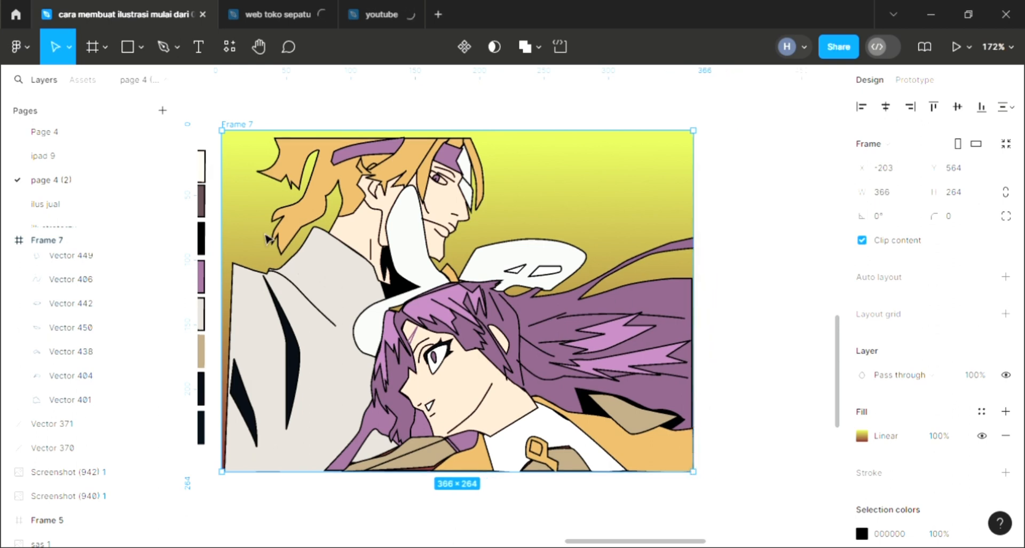
left_click_drag(236, 213, 240, 215)
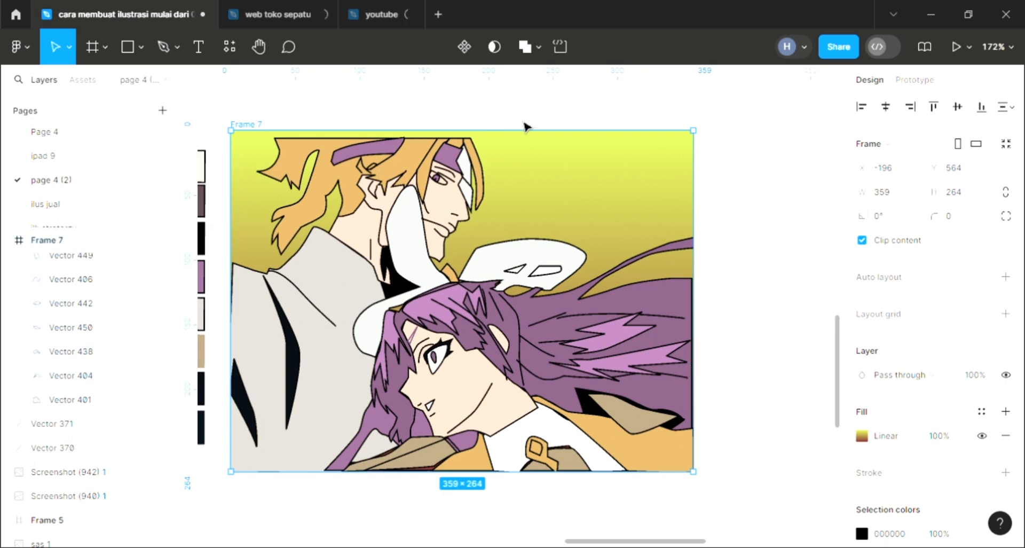
Trim the frame from its upper edge to a height of 258 so it meets the artwork
left_click_drag(534, 131, 536, 150)
scroll(476, 252, "left", 2)
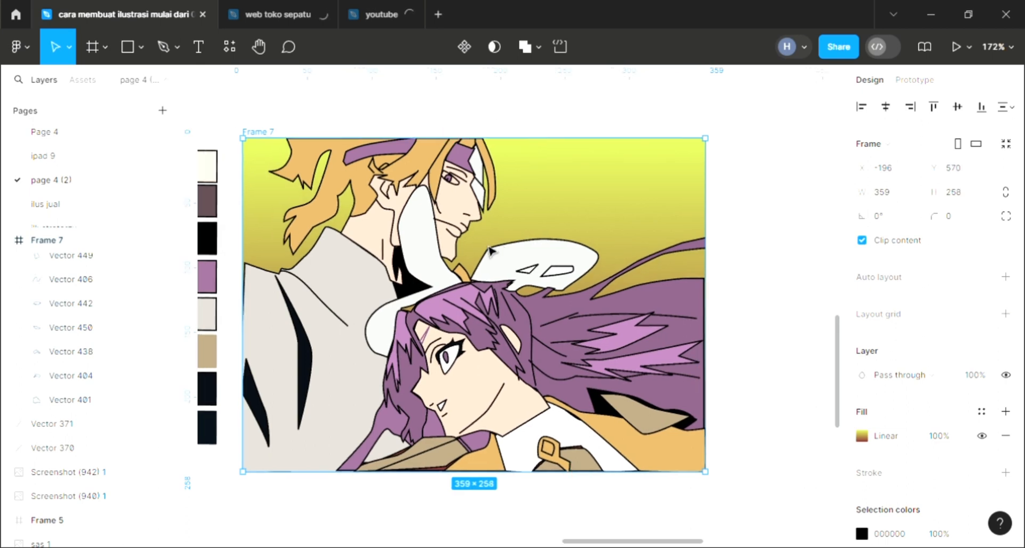
Fill the two small cut-out shapes inside the white shape above the purple hair with yellow-green sampled from the gradient background
scroll(477, 253, "up", 2)
scroll(477, 253, "left", 2)
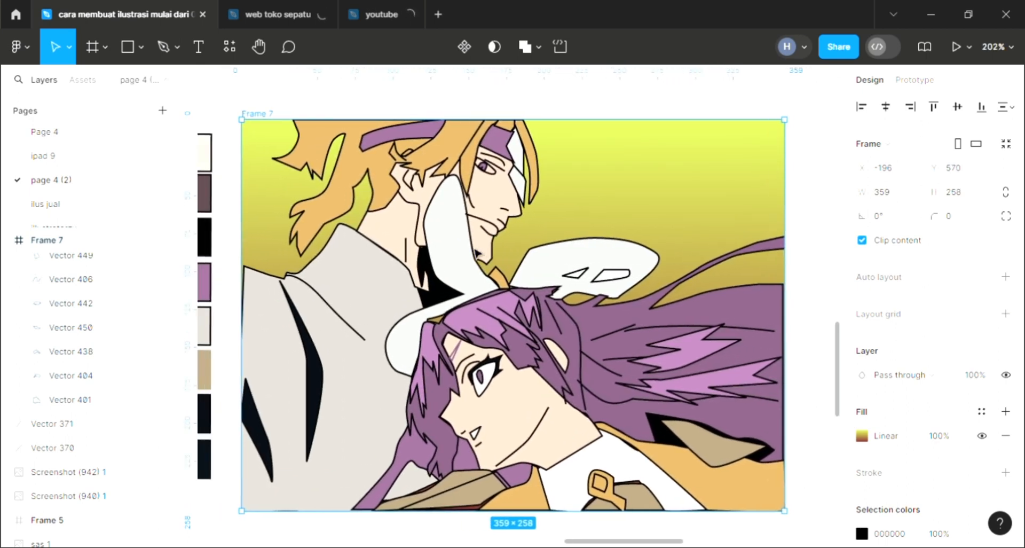
scroll(476, 253, "up", 1)
left_click(623, 281)
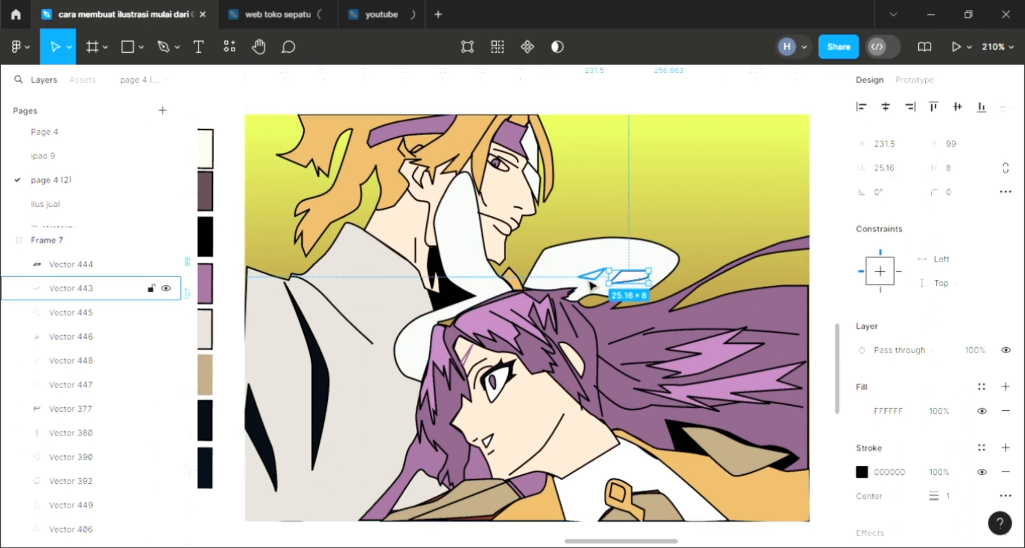
left_click(588, 278, "shift")
key("i")
left_click(694, 196)
left_click(693, 197)
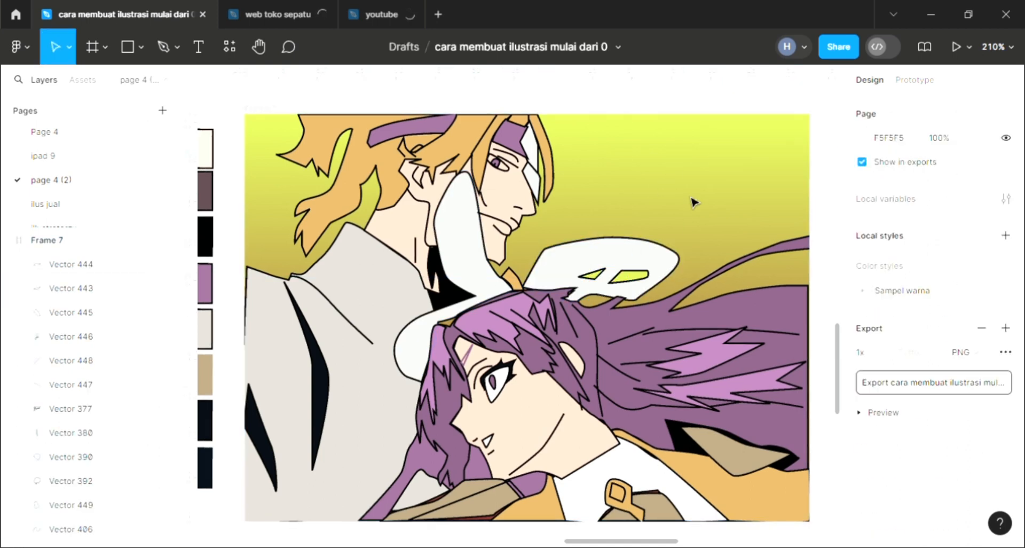
scroll(662, 298, "down", 2)
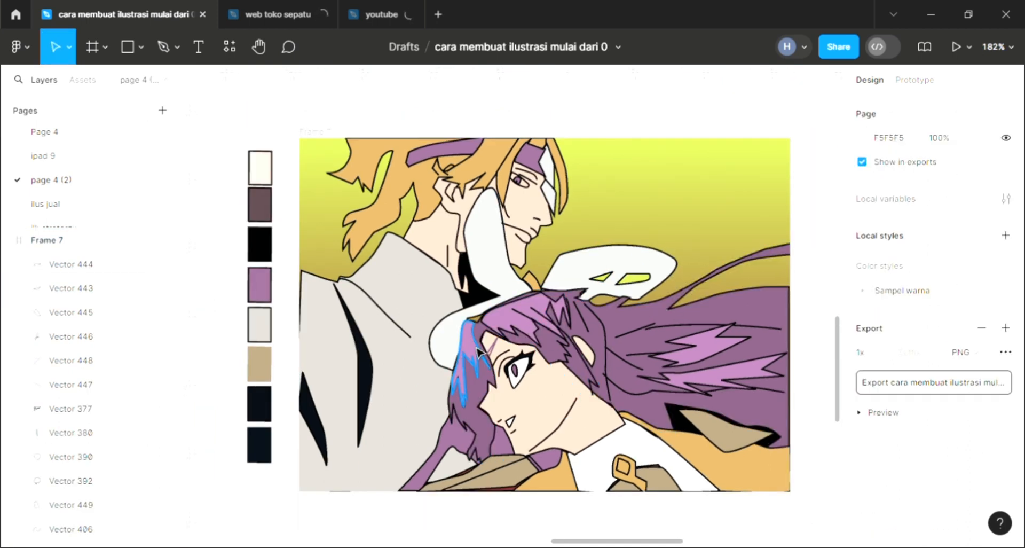
scroll(479, 350, "up", 3)
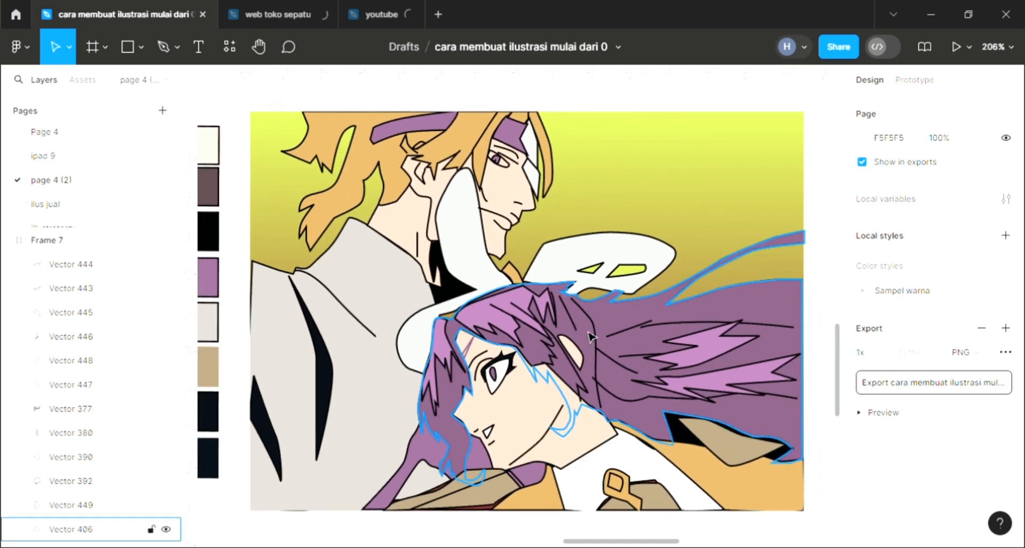
scroll(566, 337, "up", 2)
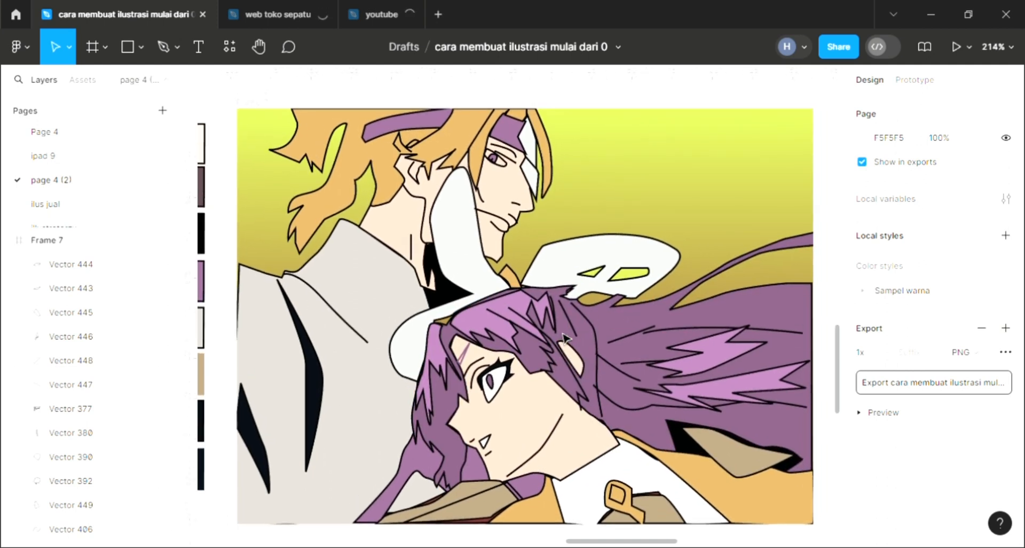